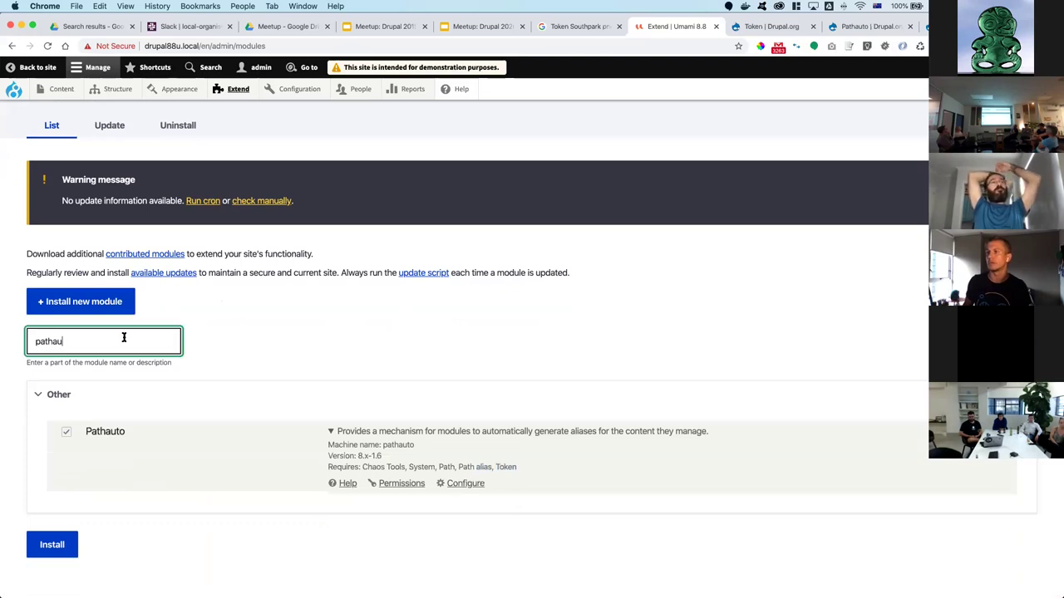
- Filter the module list by "token", expand the Token module's details and open its help page
text(token)
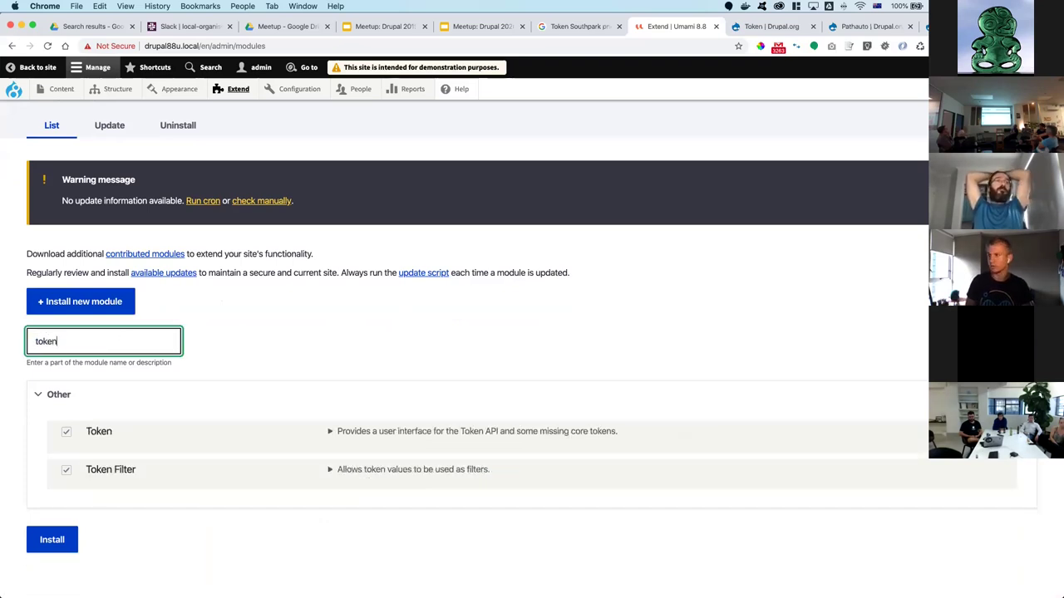
click(330, 432)
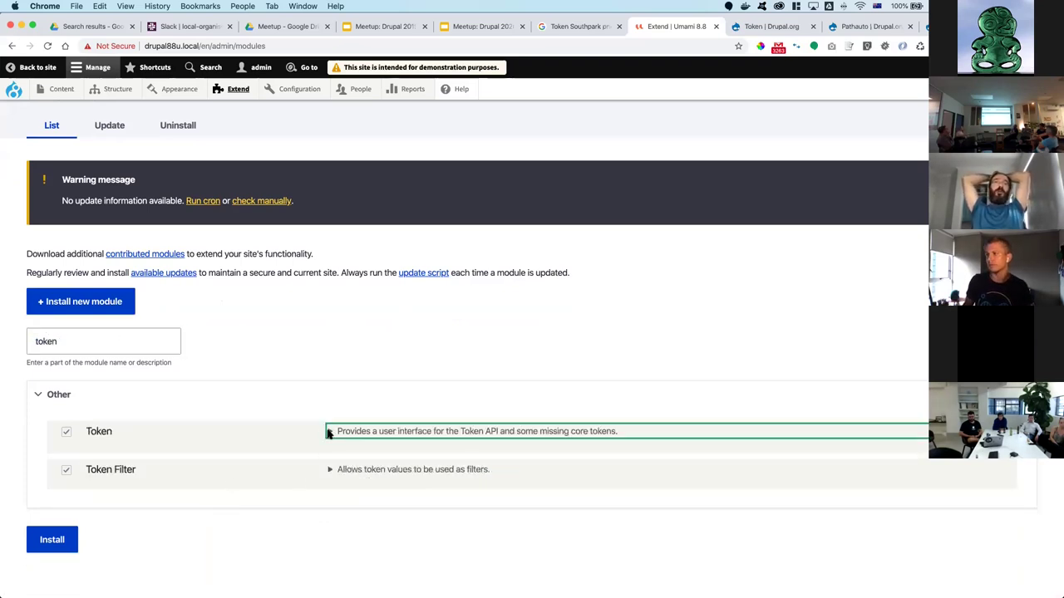
scroll(330, 434, down, 2)
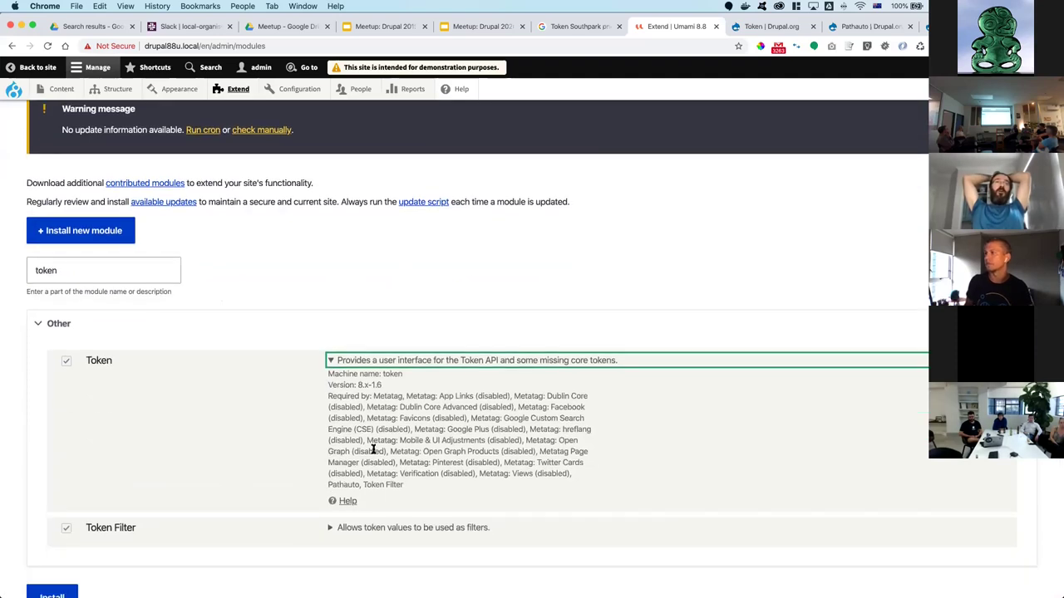
click(346, 502)
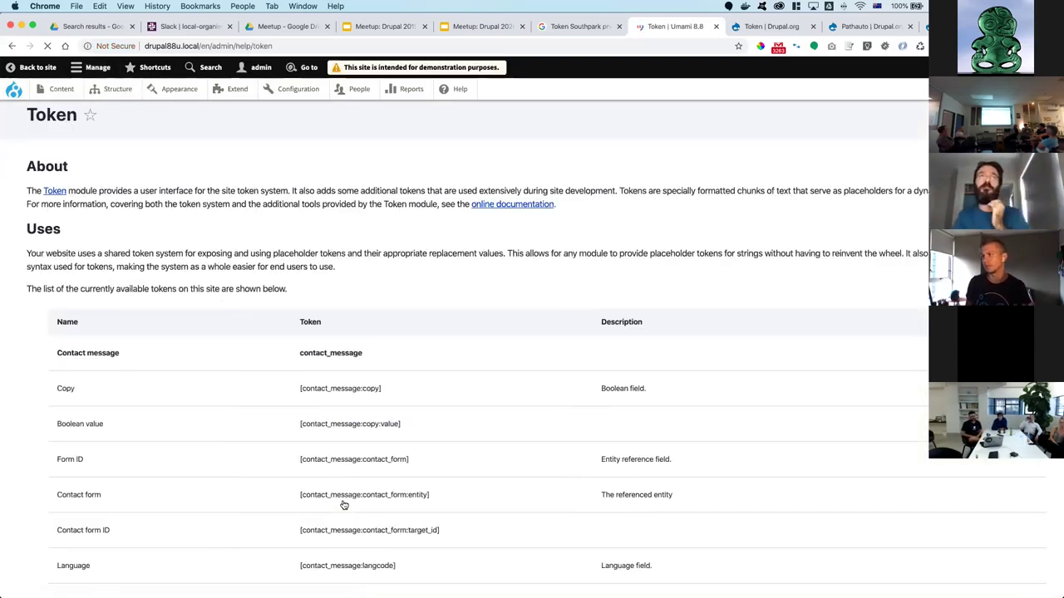
- Expand the Content types group in the available tokens list and examine its tokens
scroll(344, 505, down, 1)
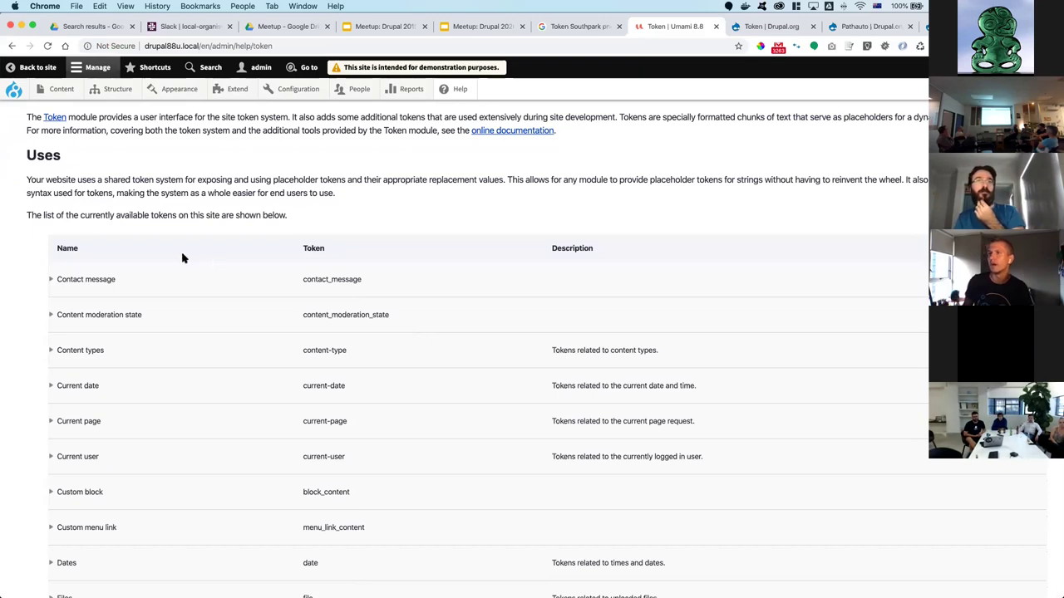
click(51, 350)
scroll(52, 350, down, 4)
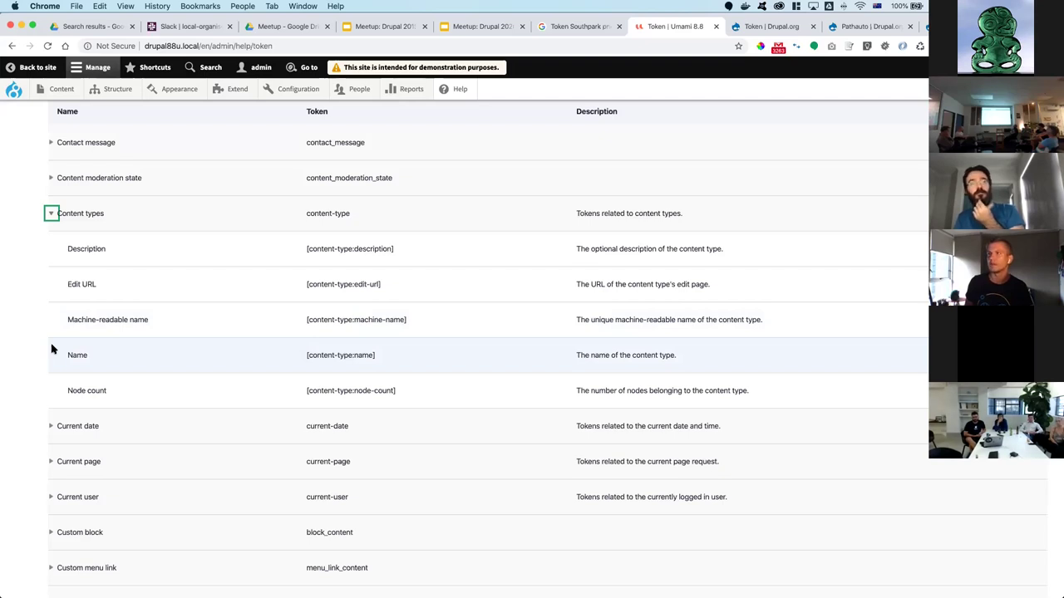
scroll(51, 350, up, 1)
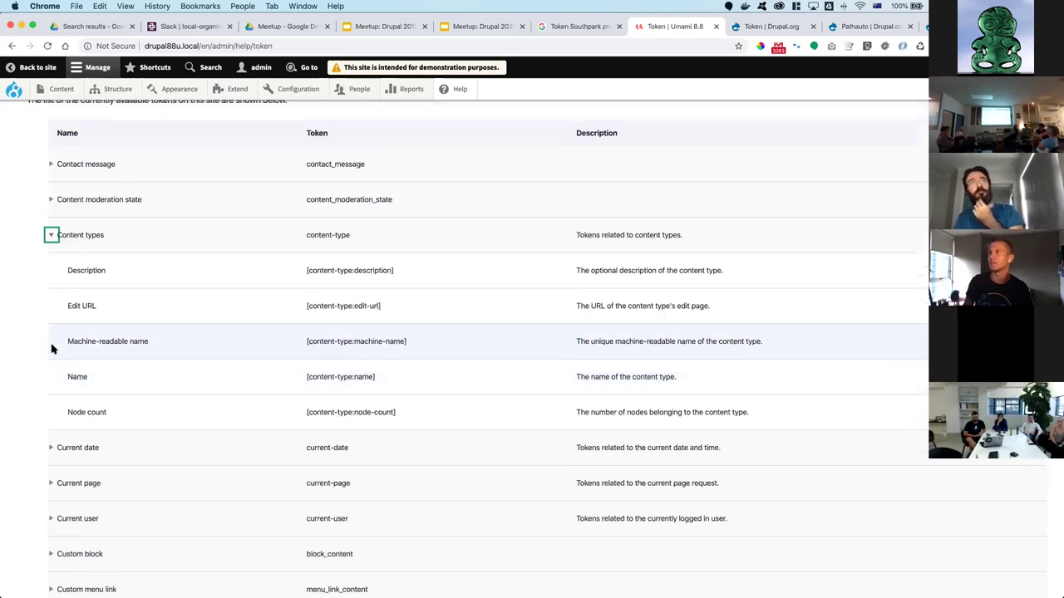
scroll(52, 350, down, 2)
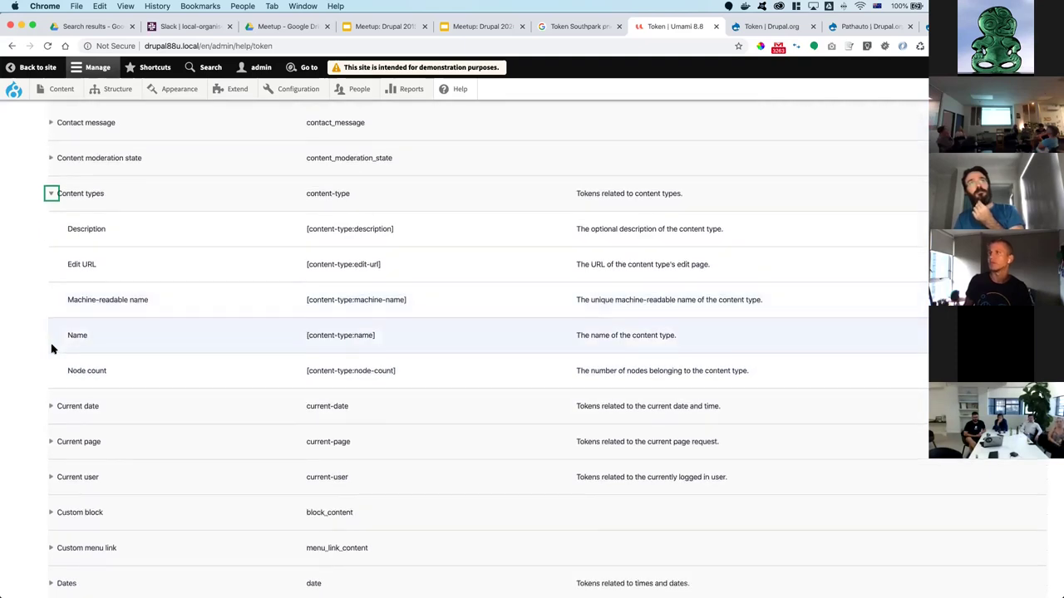
scroll(51, 349, up, 6)
scroll(52, 349, up, 3)
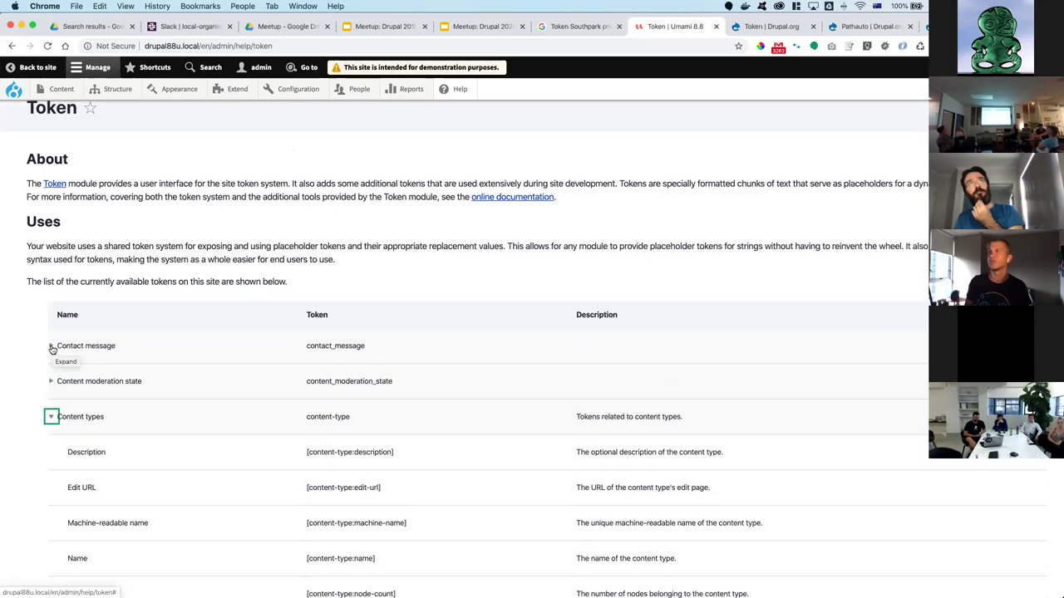
scroll(51, 349, up, 1)
- Open the Chowder recipe from the site's content list
mouse_move(293, 93)
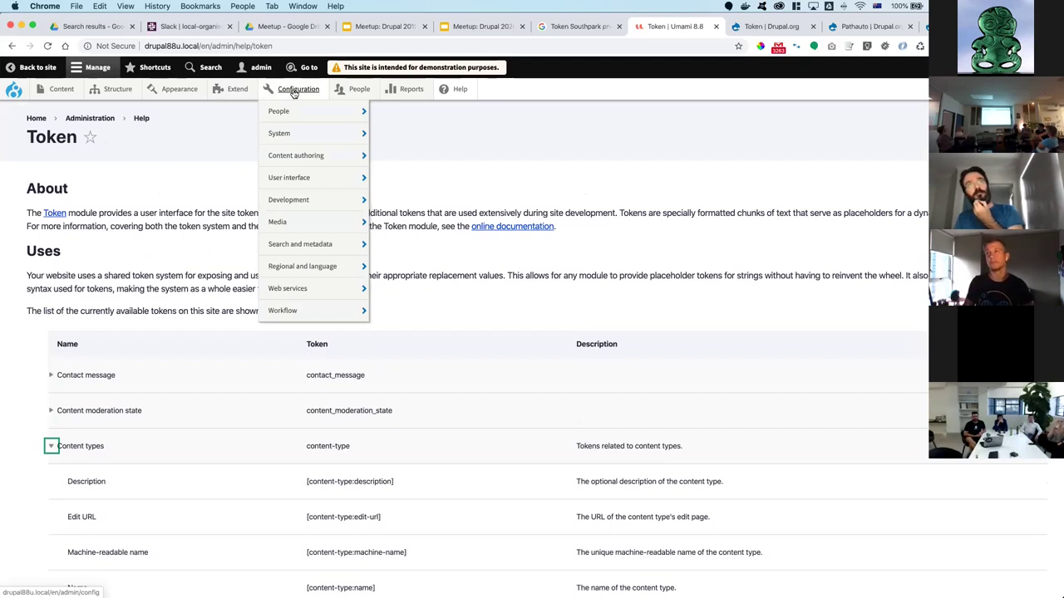
click(275, 46)
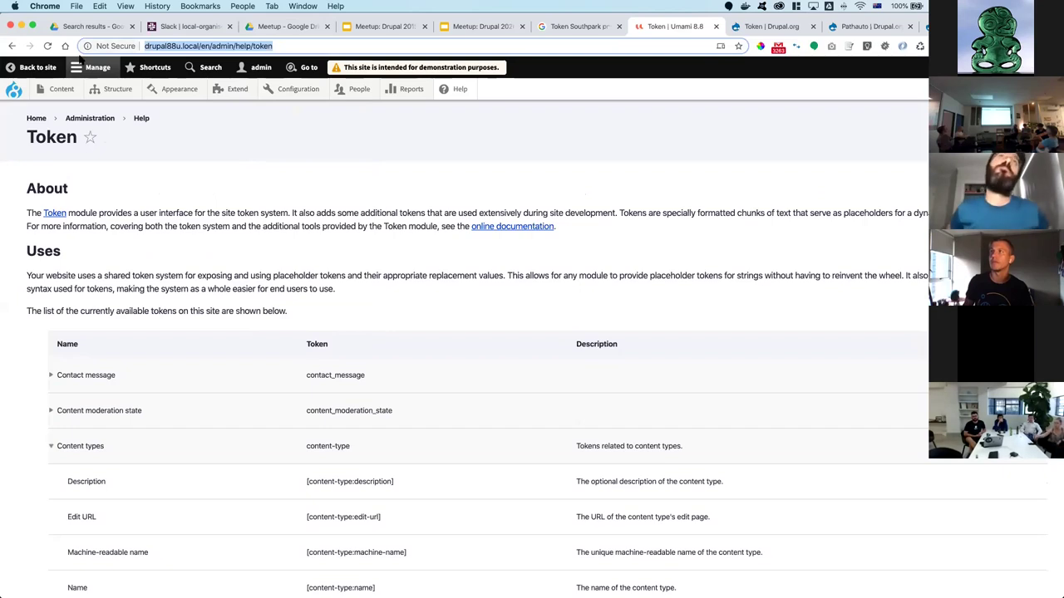
click(60, 90)
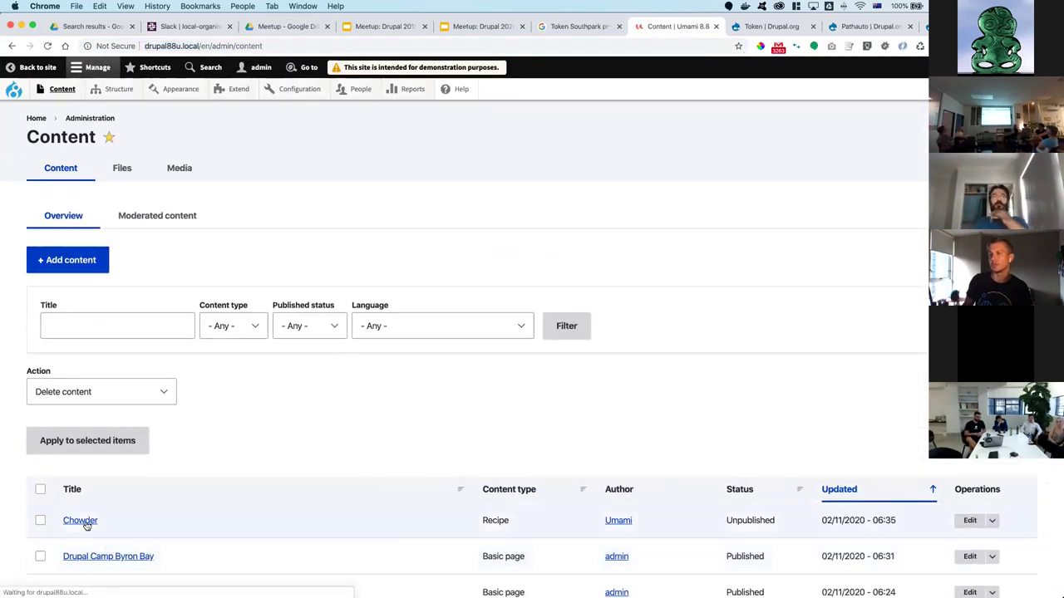
click(87, 521)
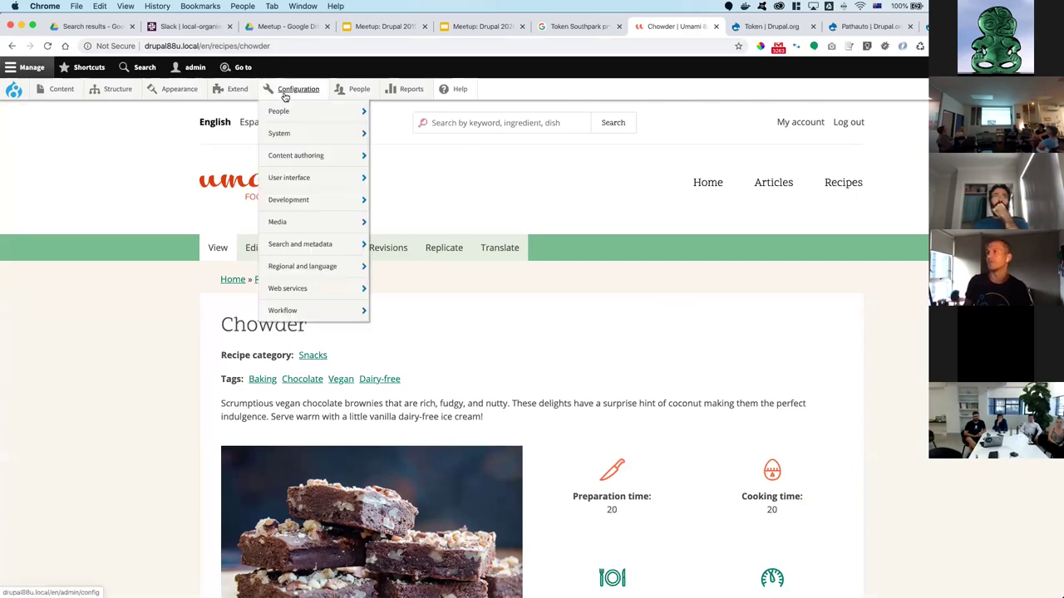
- Delete the "CT: recipe" pattern from the URL alias patterns
mouse_move(292, 254)
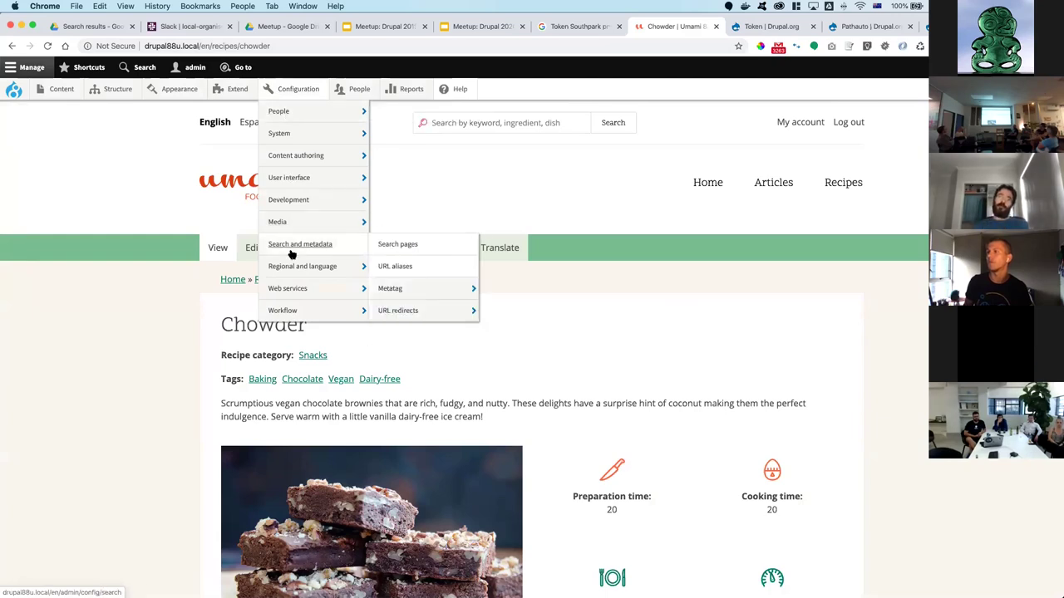
click(400, 267)
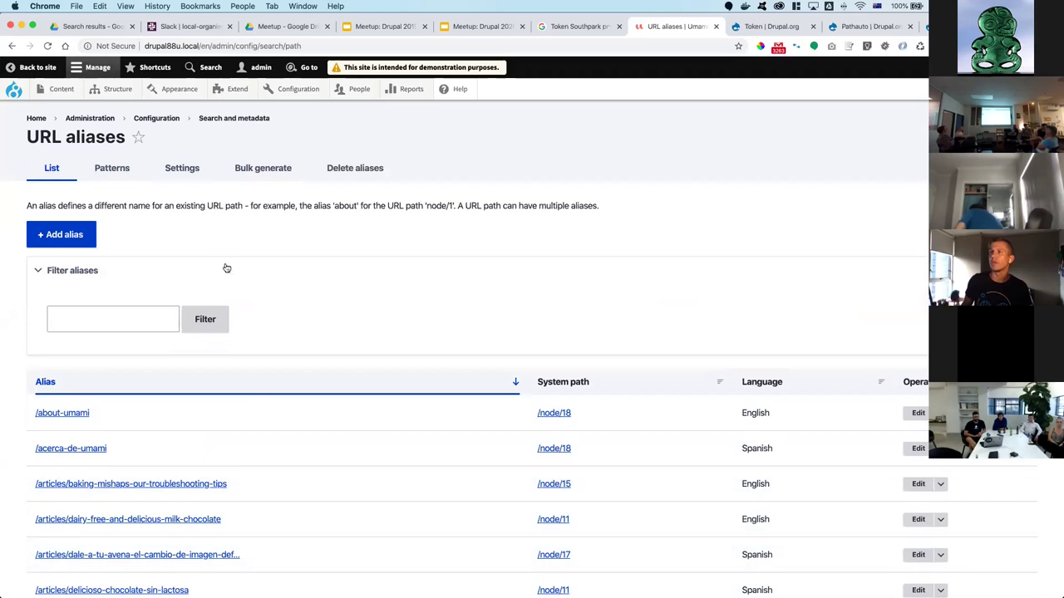
click(117, 169)
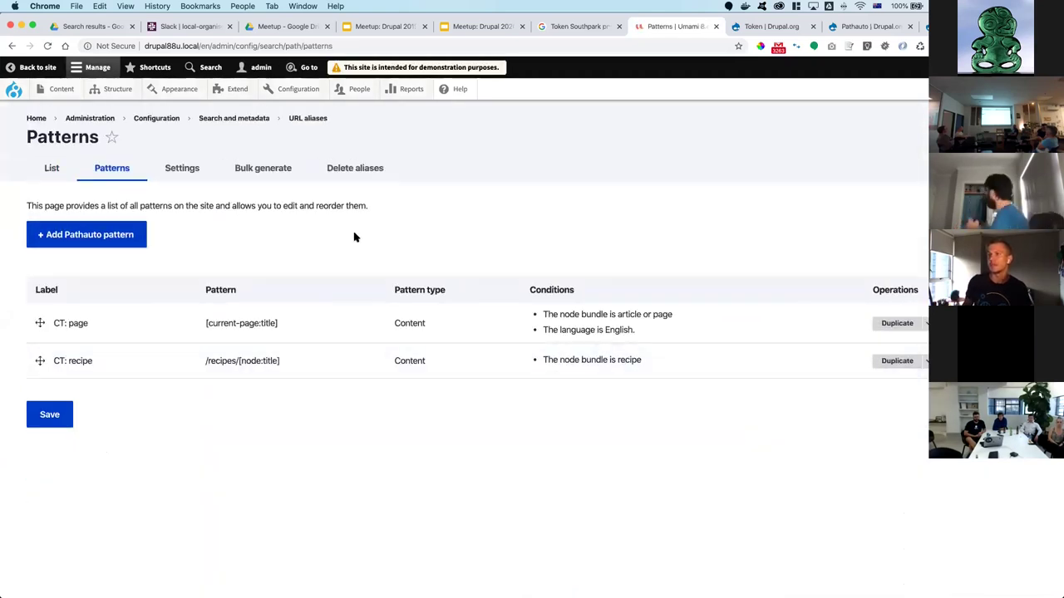
click(925, 360)
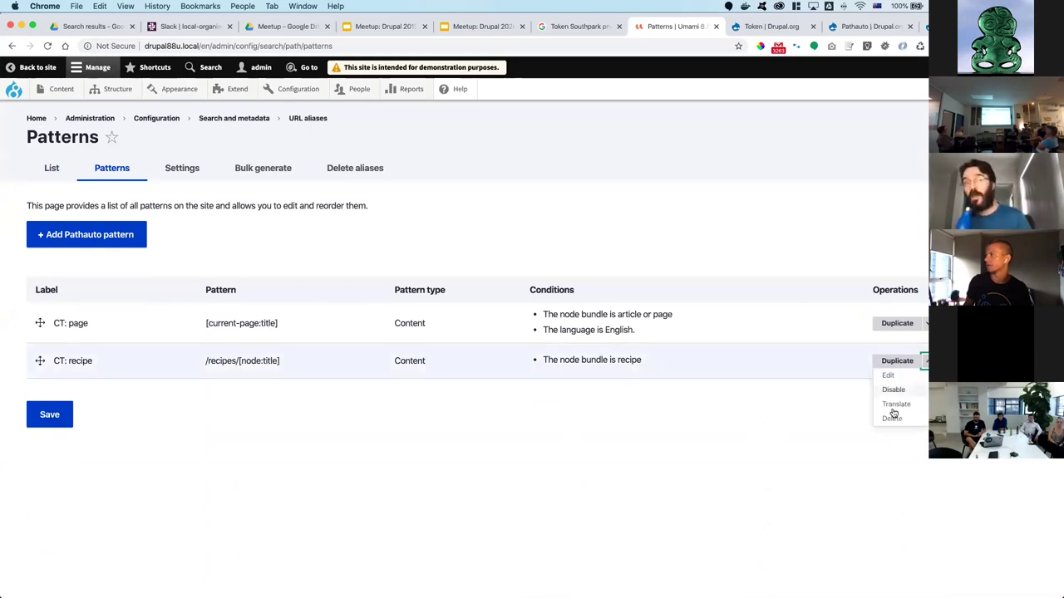
click(891, 418)
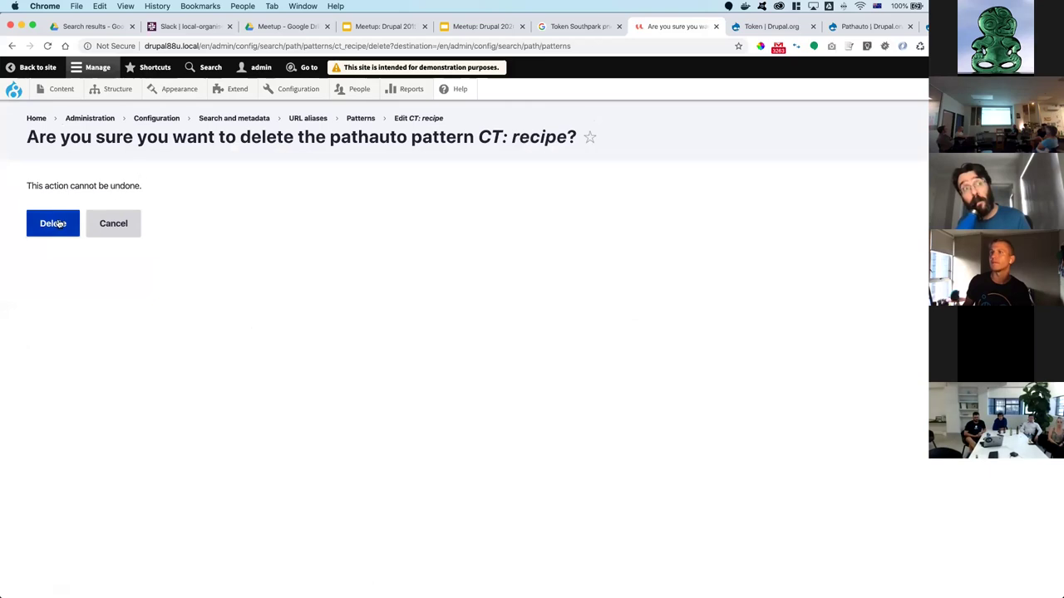
click(53, 224)
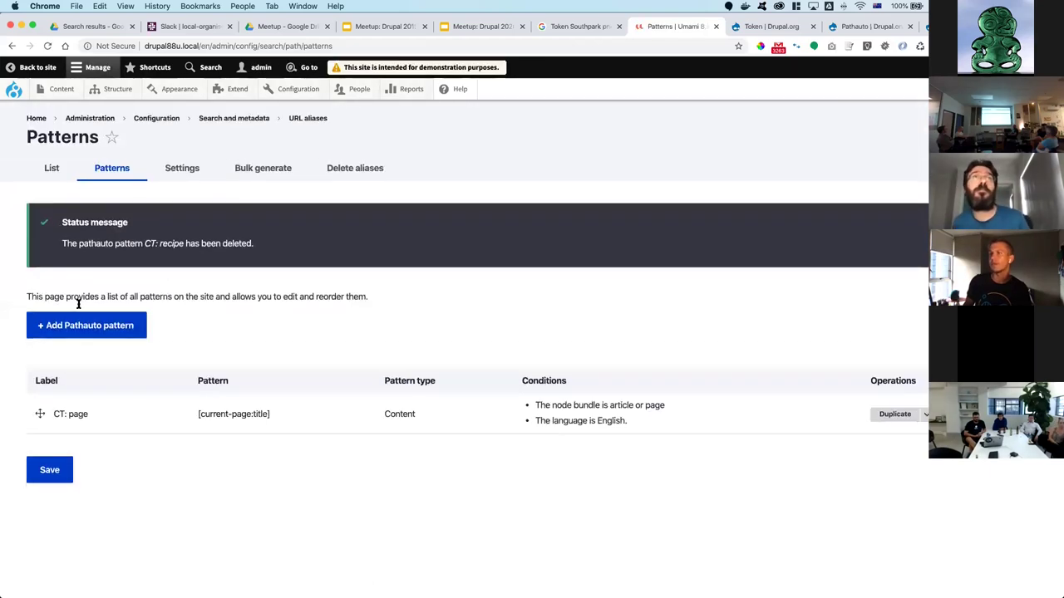
- Add a new Pathauto pattern of type Content and apply it to the Recipe content type
click(86, 326)
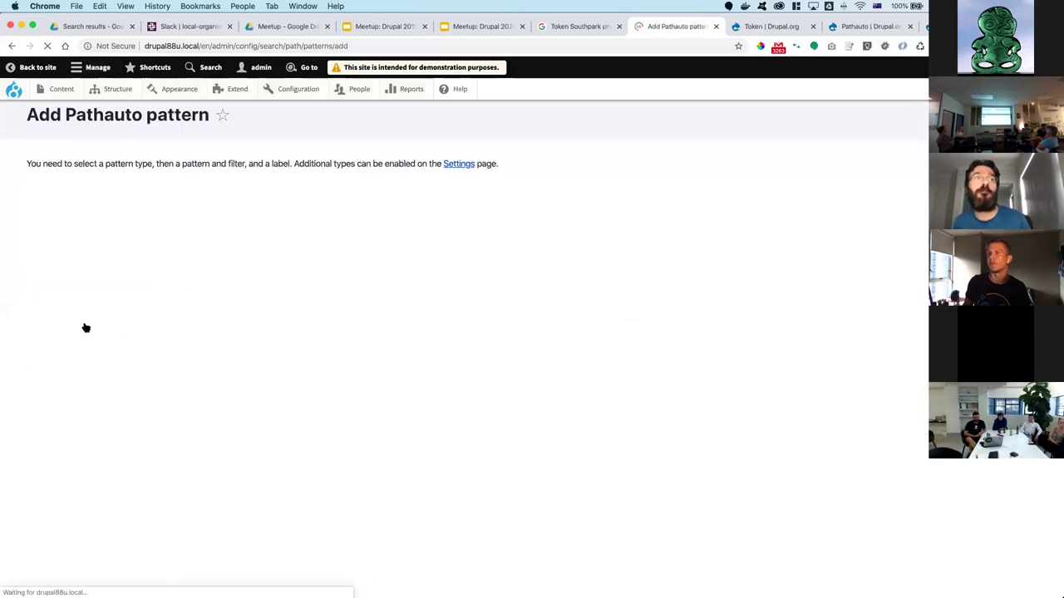
click(86, 236)
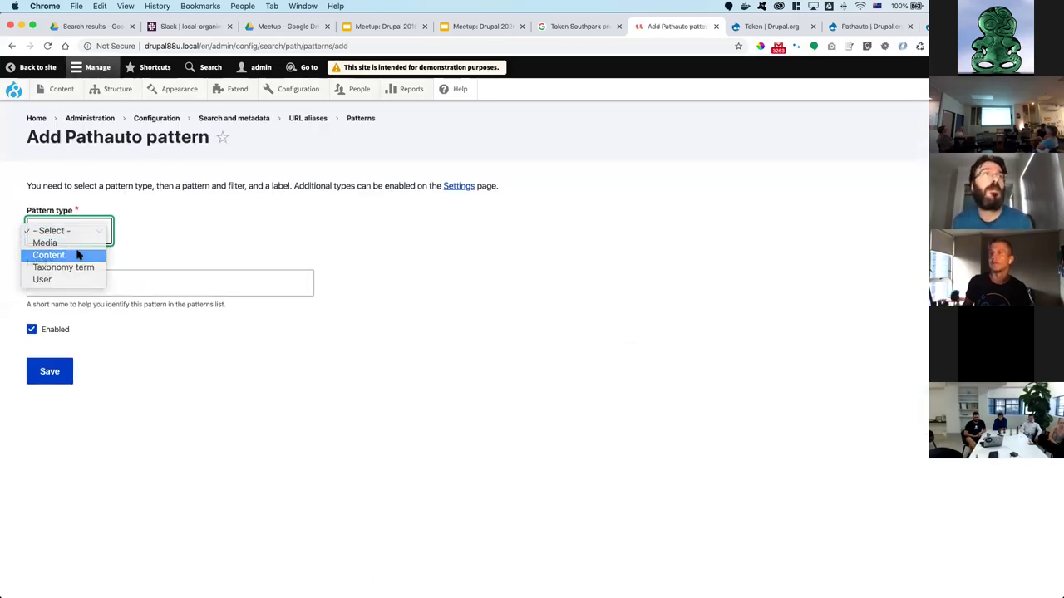
click(78, 254)
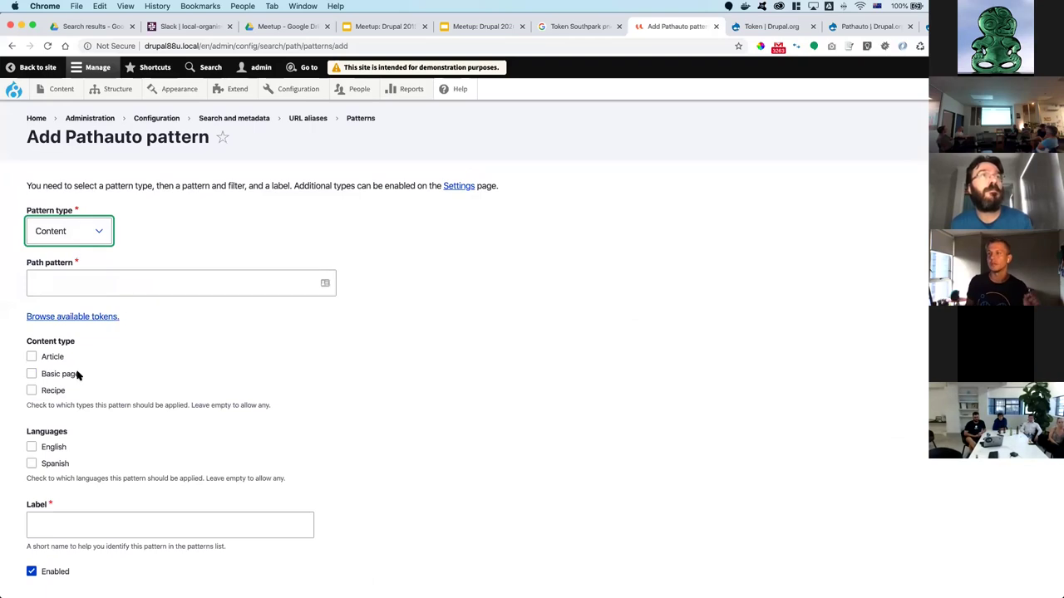
click(44, 392)
- Enter /recipes/ as the start of the new pattern's path
click(113, 289)
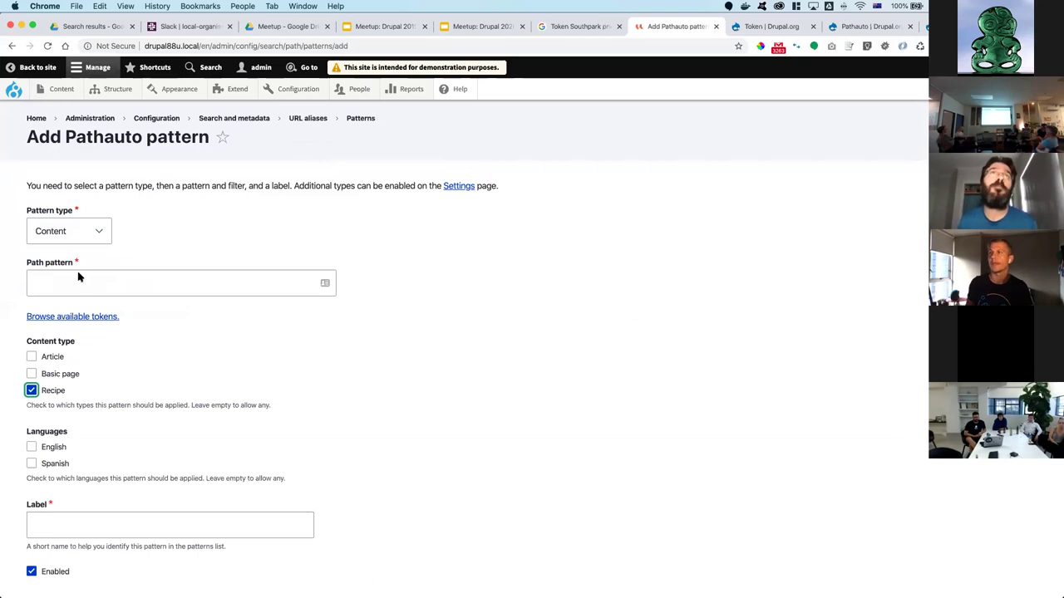
scroll(142, 307, down, 1)
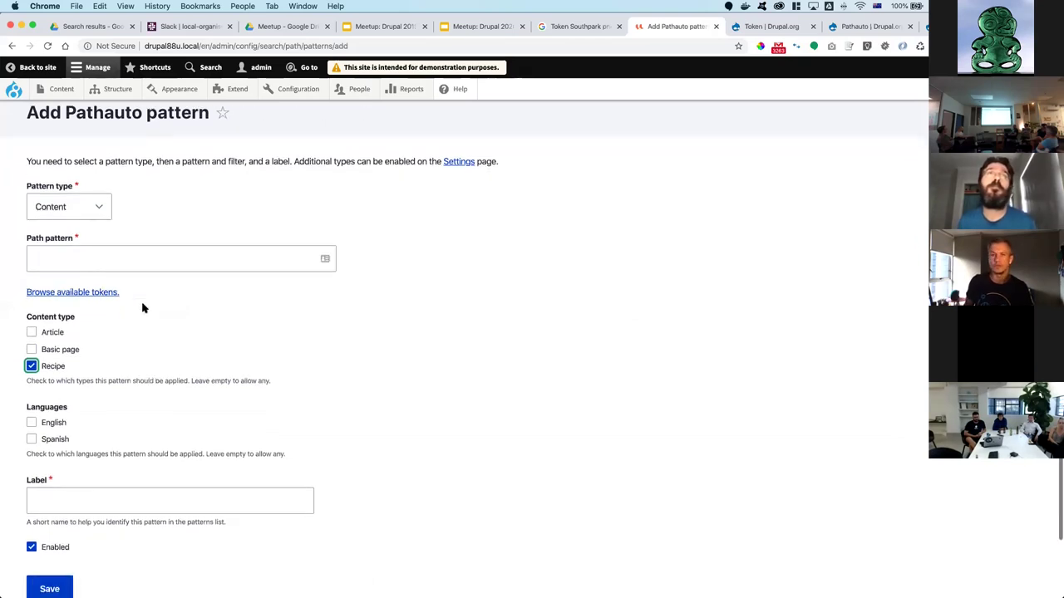
click(105, 253)
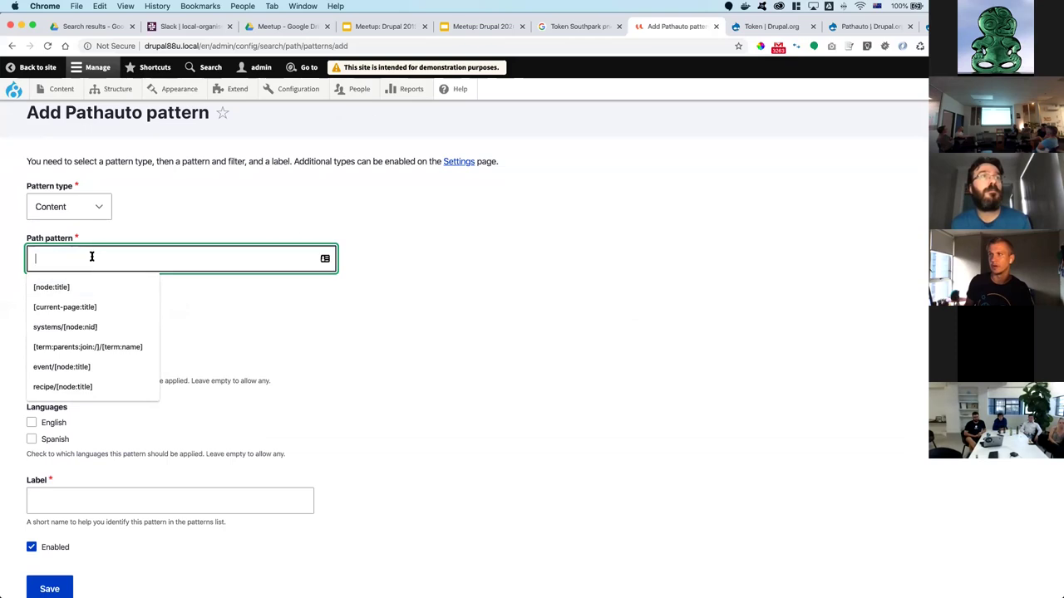
text(/)
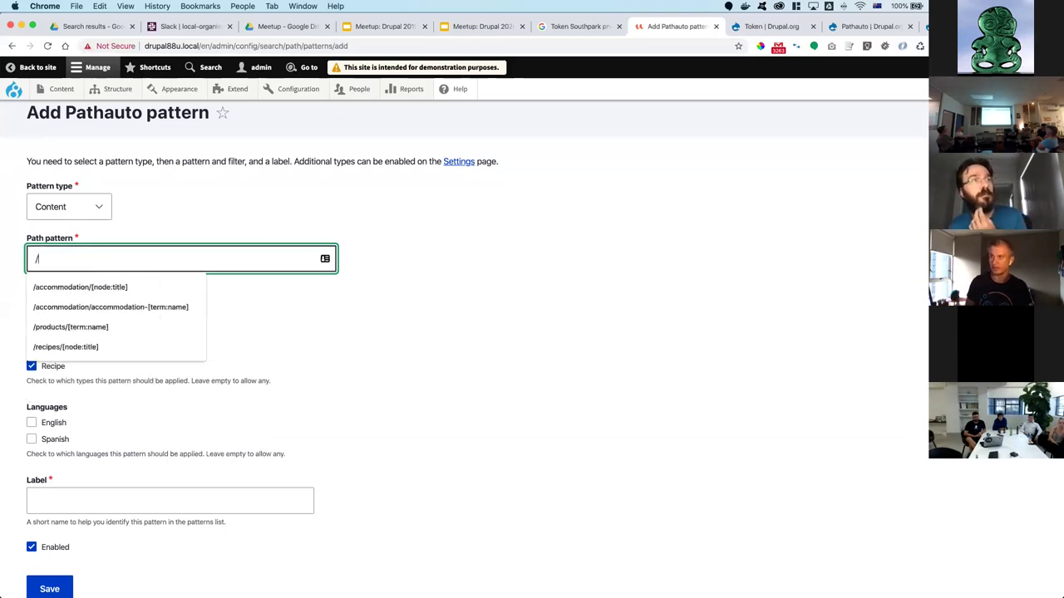
text(recipe)
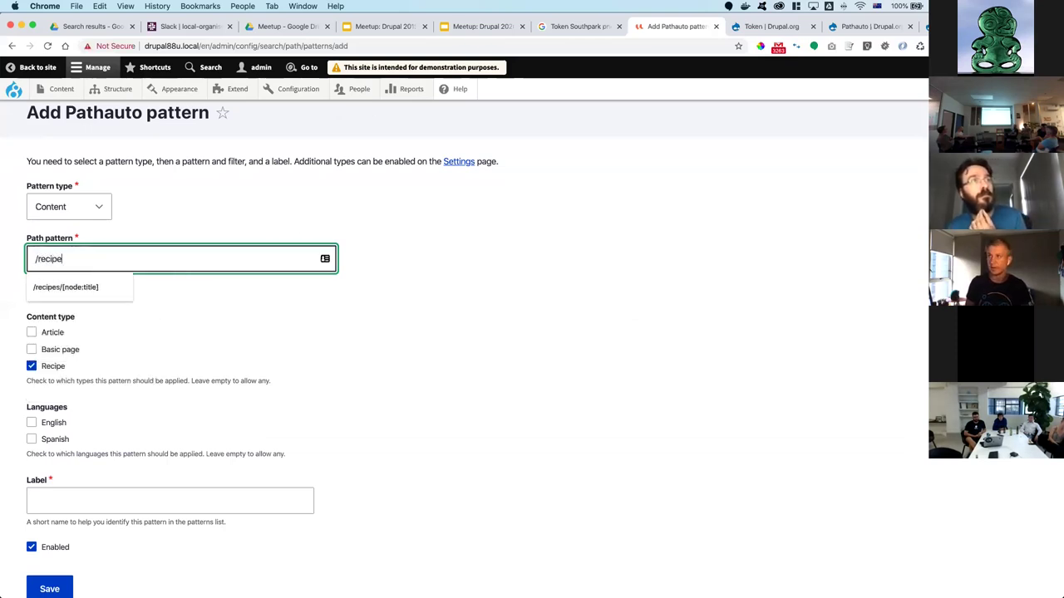
text(s/)
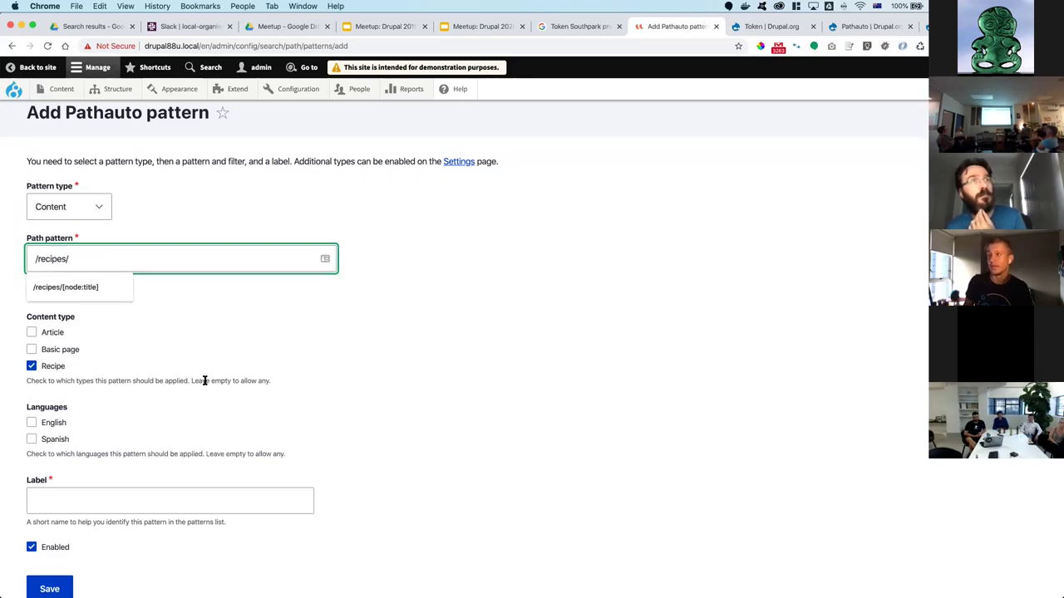
click(209, 337)
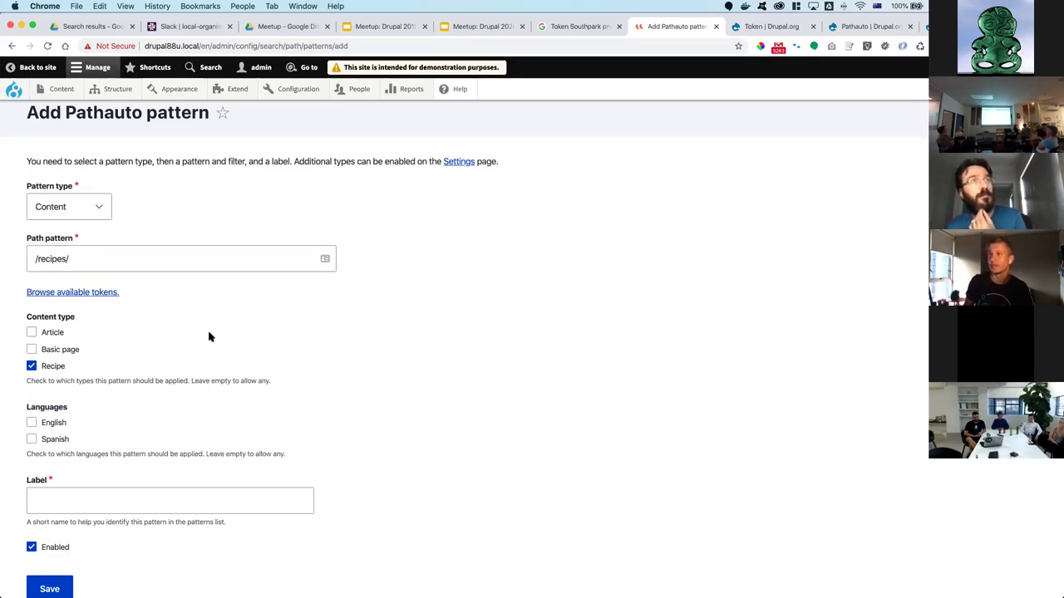
- Browse the available tokens for the path pattern and expand the Nodes group
click(97, 291)
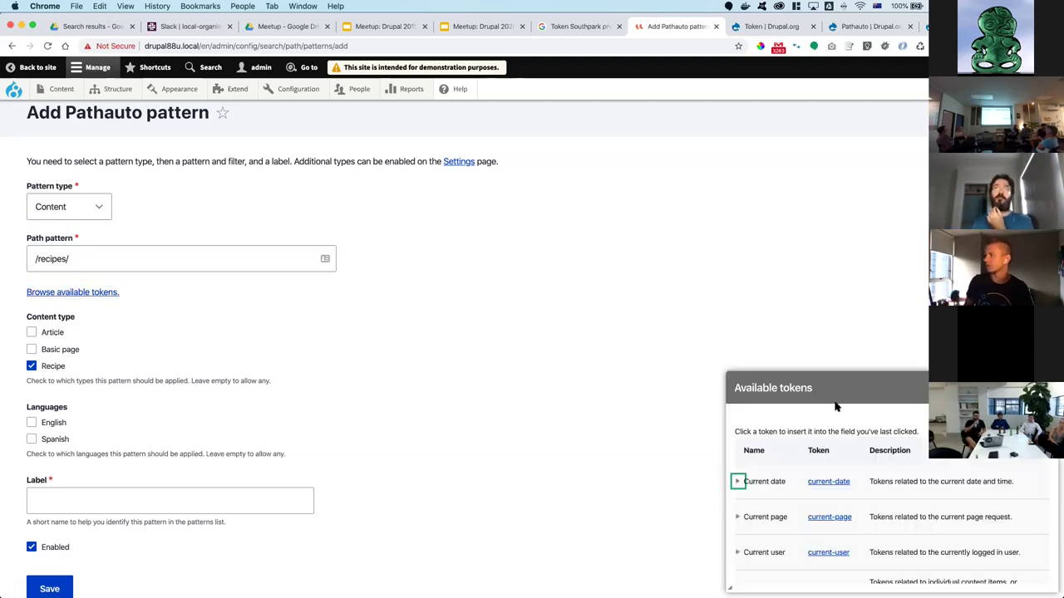
scroll(796, 483, down, 3)
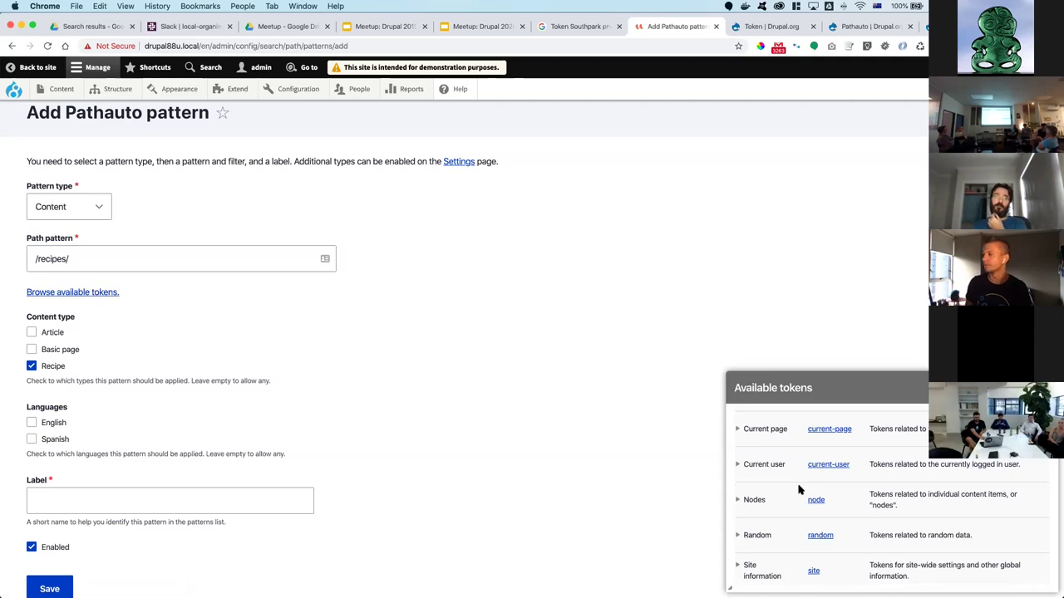
scroll(801, 507, down, 1)
scroll(801, 519, up, 1)
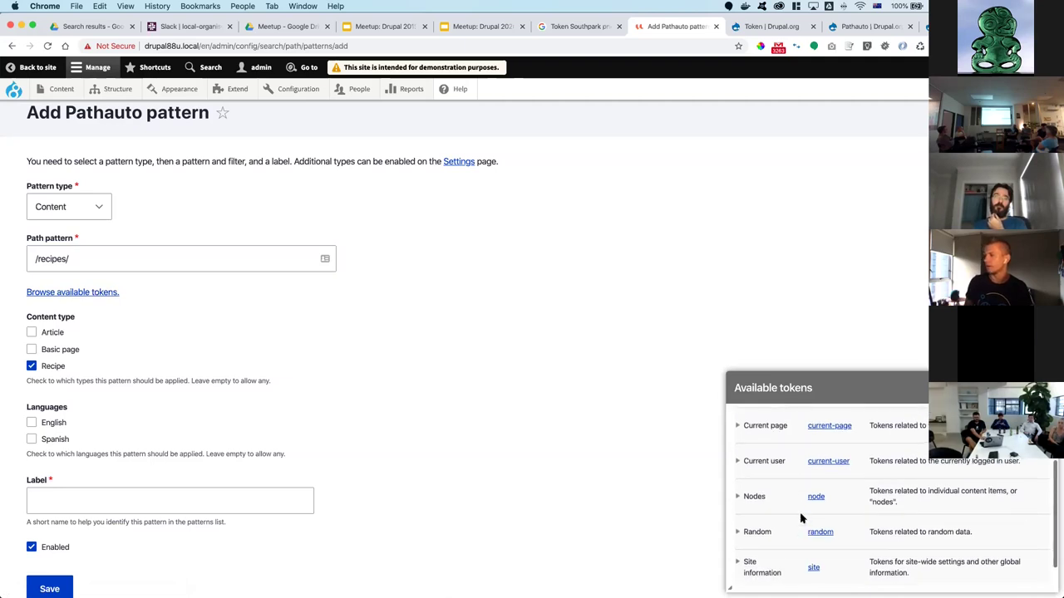
click(736, 496)
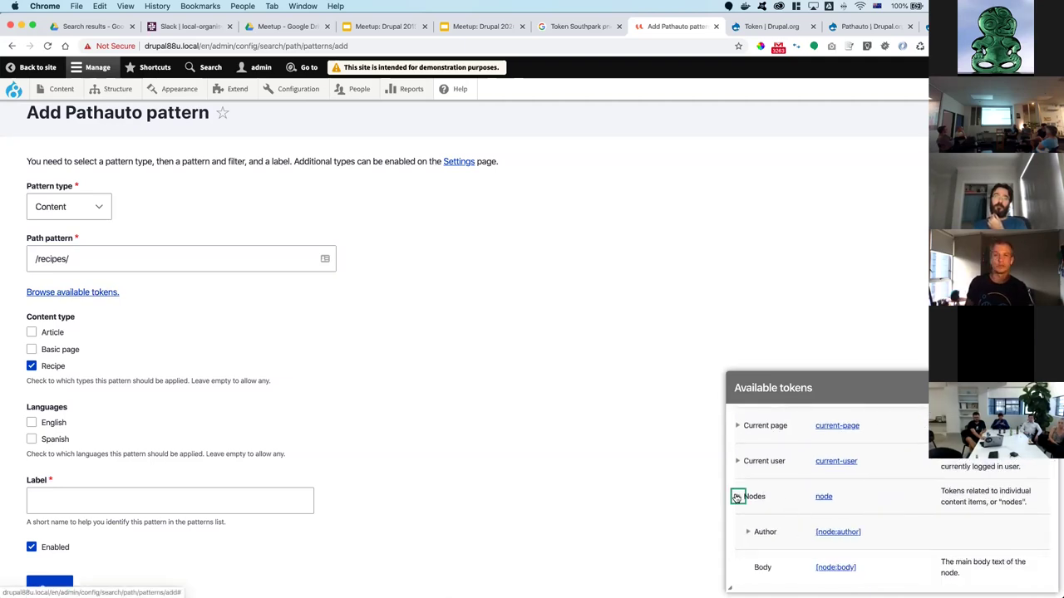
- Find the node Title token and append [node:title] to the /recipes/ path pattern
scroll(800, 527, down, 4)
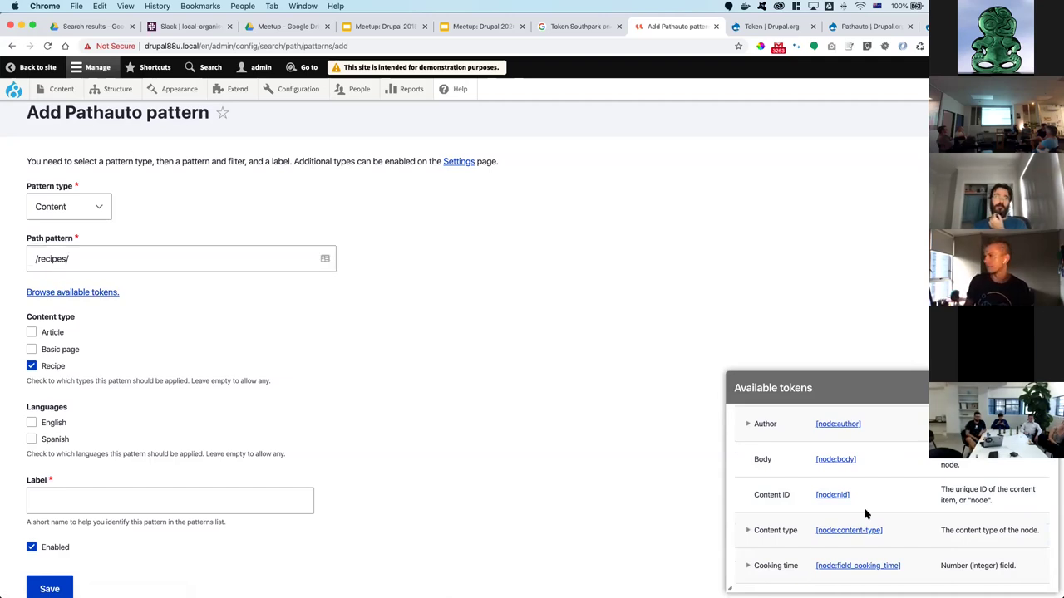
scroll(864, 507, up, 1)
scroll(865, 507, down, 10)
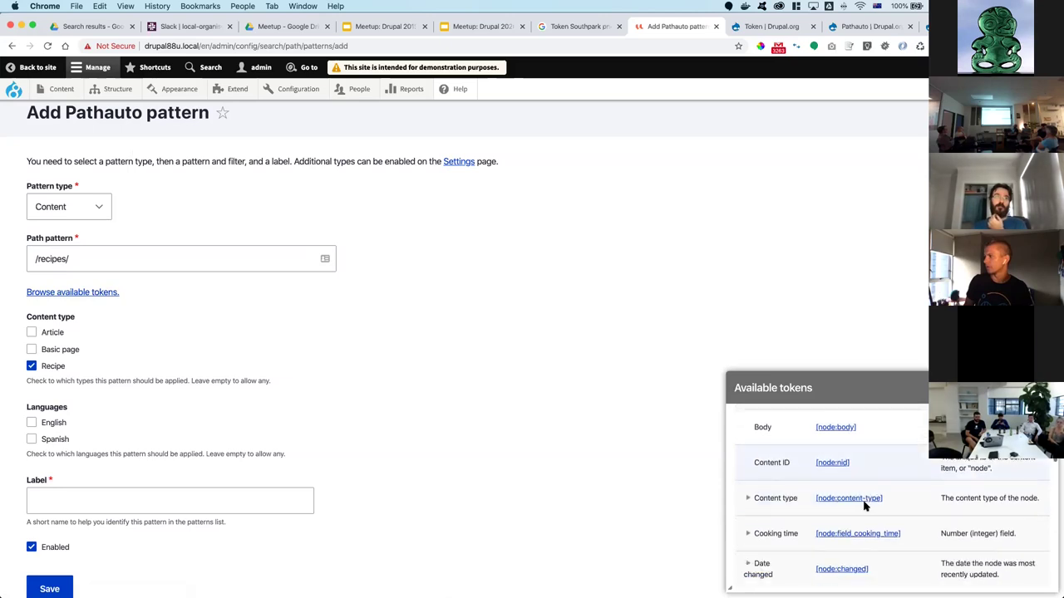
scroll(865, 507, down, 5)
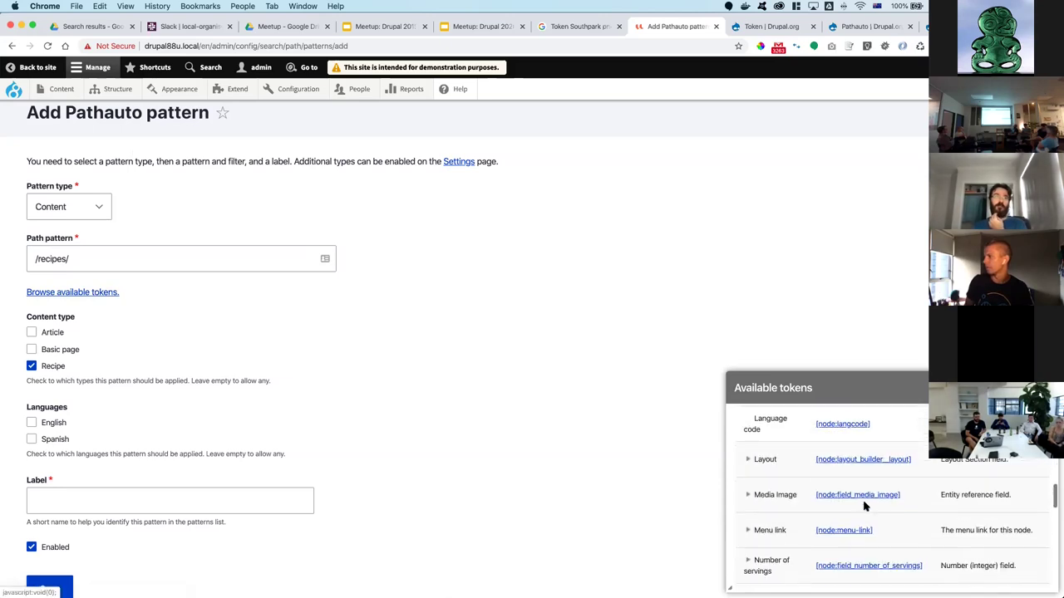
scroll(864, 507, down, 2)
key(super+f)
text(tile)
scroll(864, 507, down, 3)
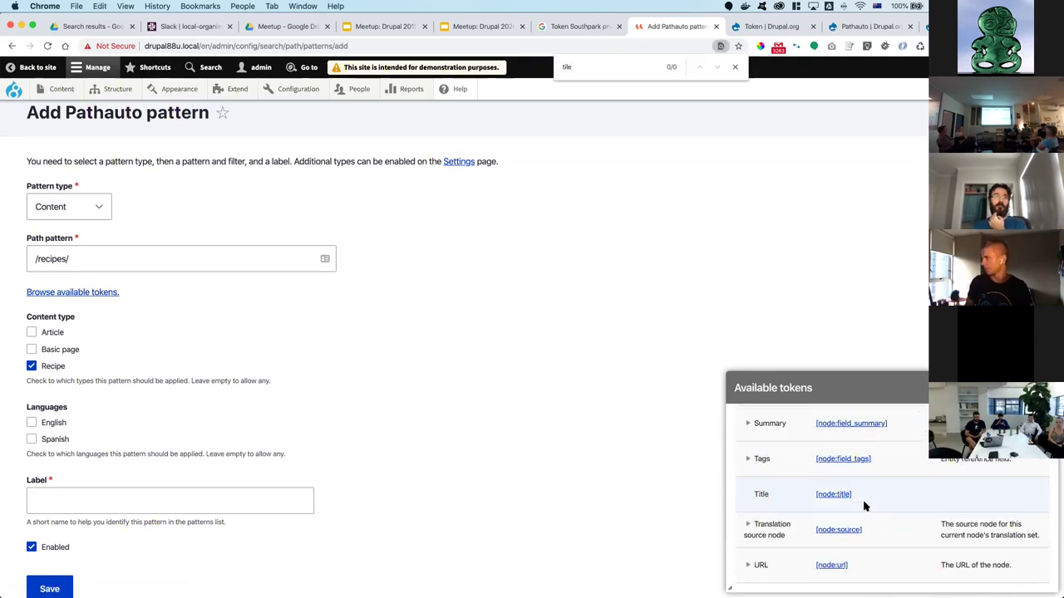
click(817, 494)
click(108, 245)
click(65, 287)
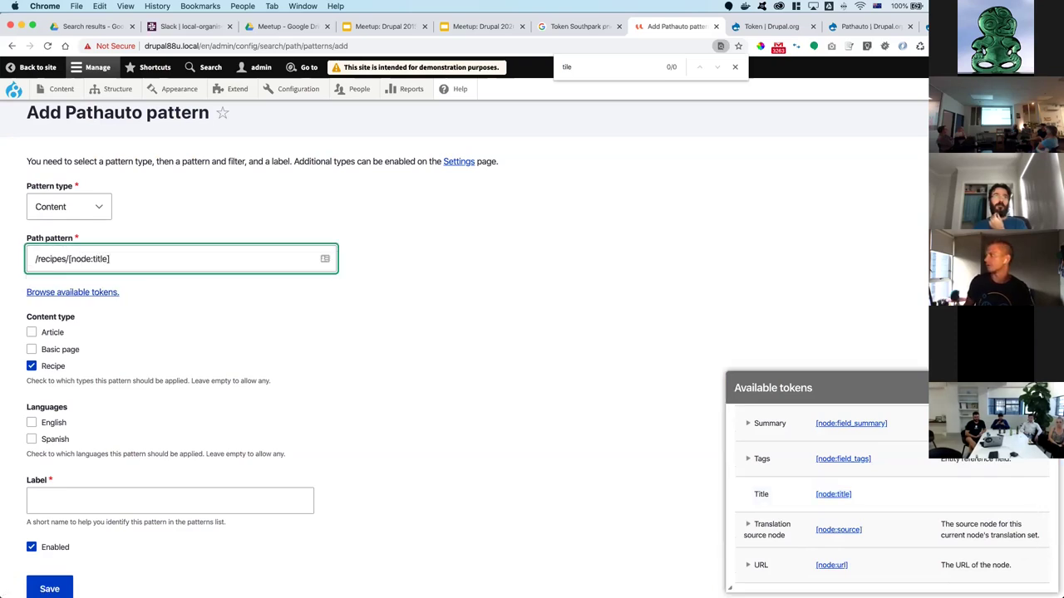
key(Escape)
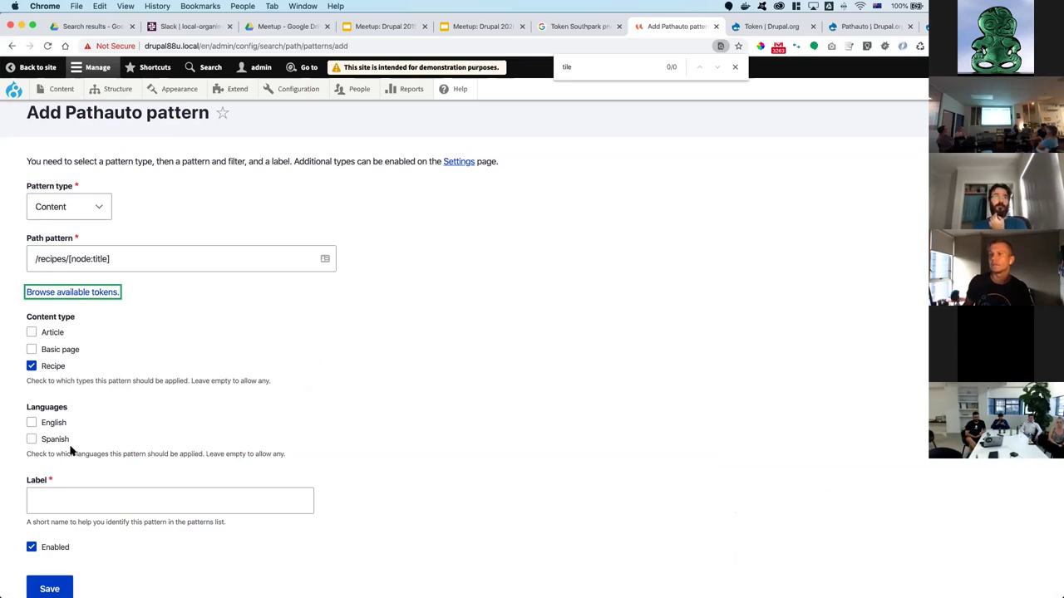
- Label the pattern "CT: recipe" and save it
click(127, 497)
text(CT: )
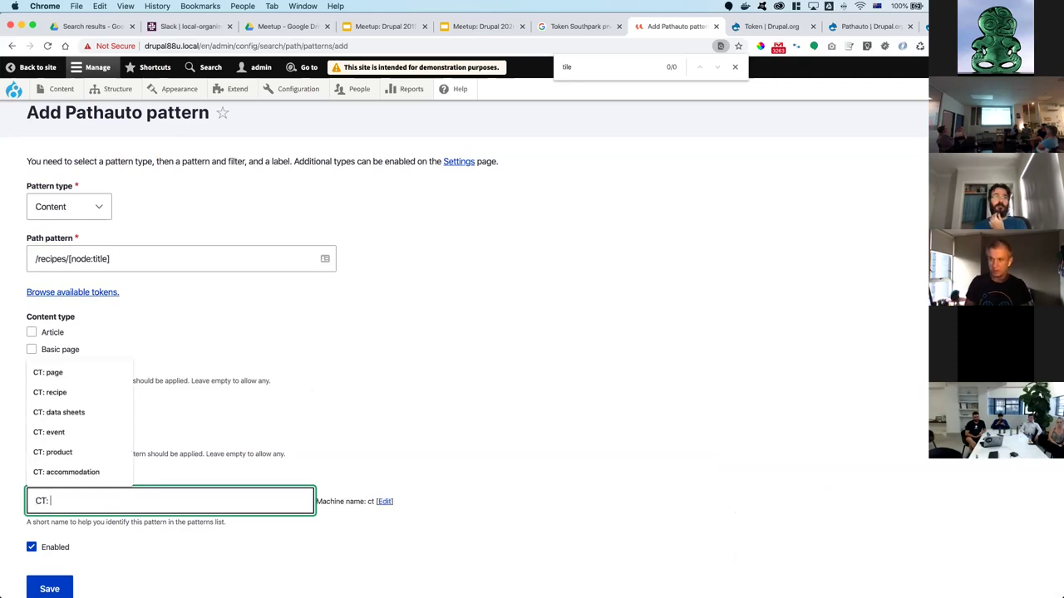
text(recipe)
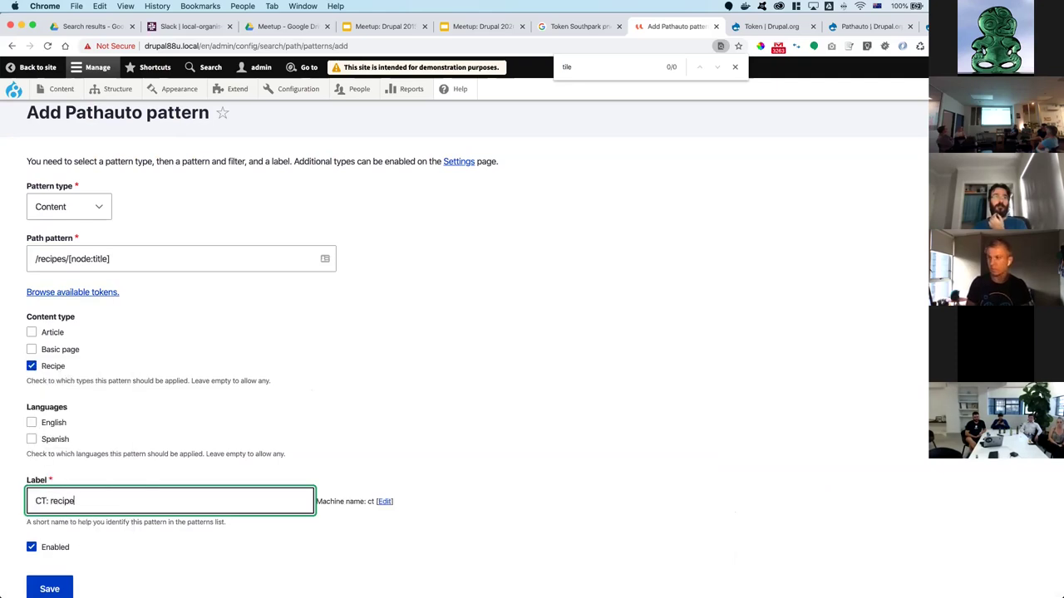
click(49, 588)
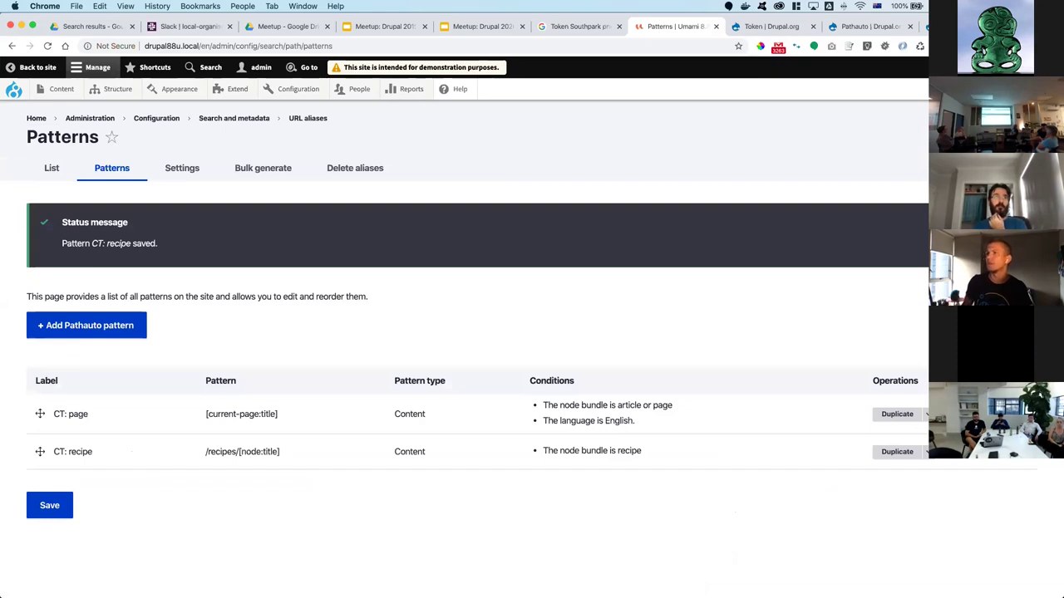
- Open the Chowder recipe for editing from the content list and start replicating it
click(67, 94)
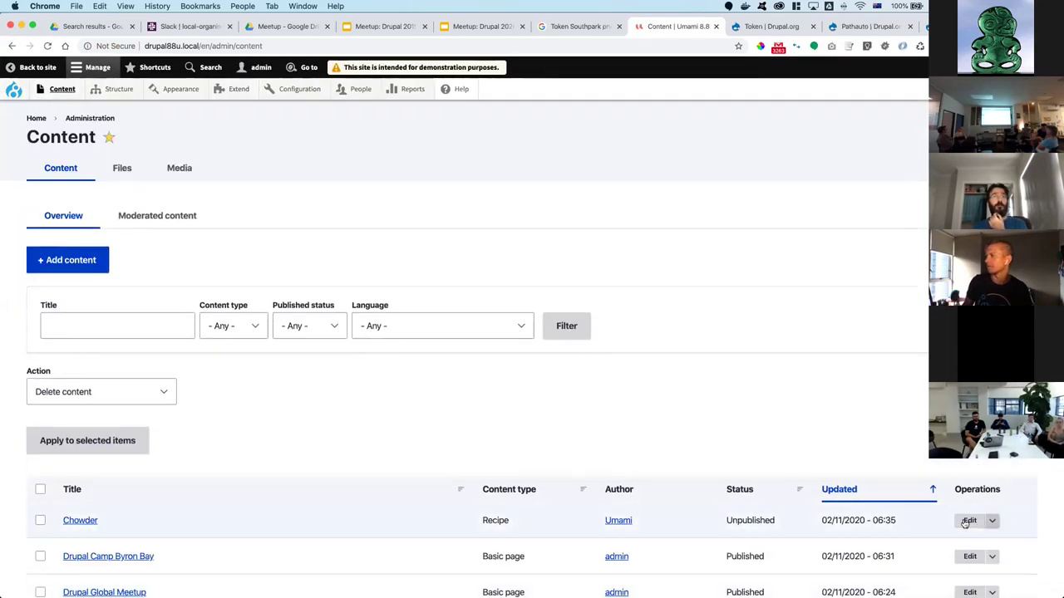
click(967, 521)
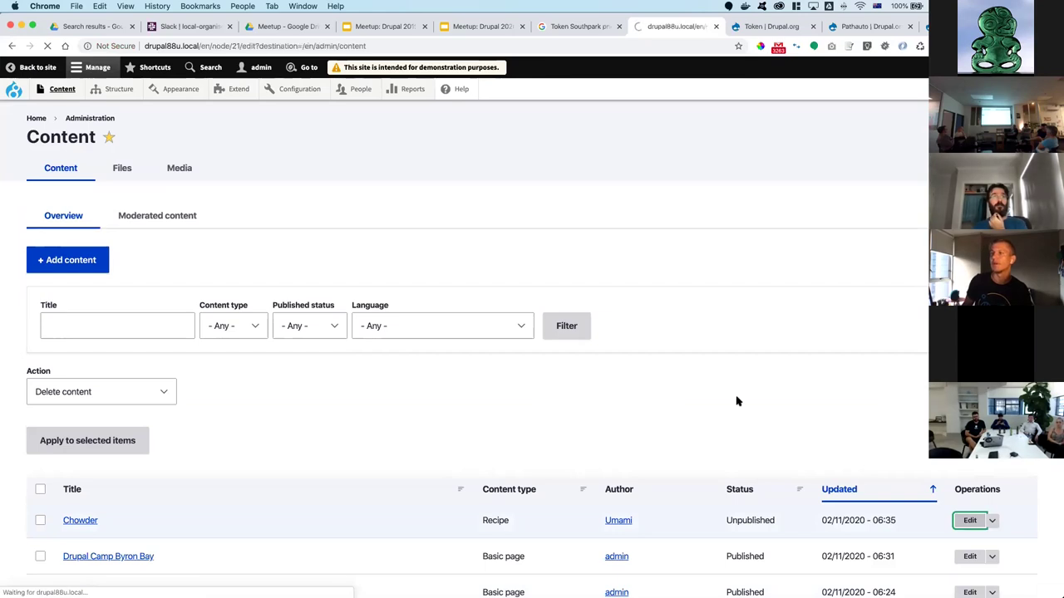
scroll(445, 188, down, 5)
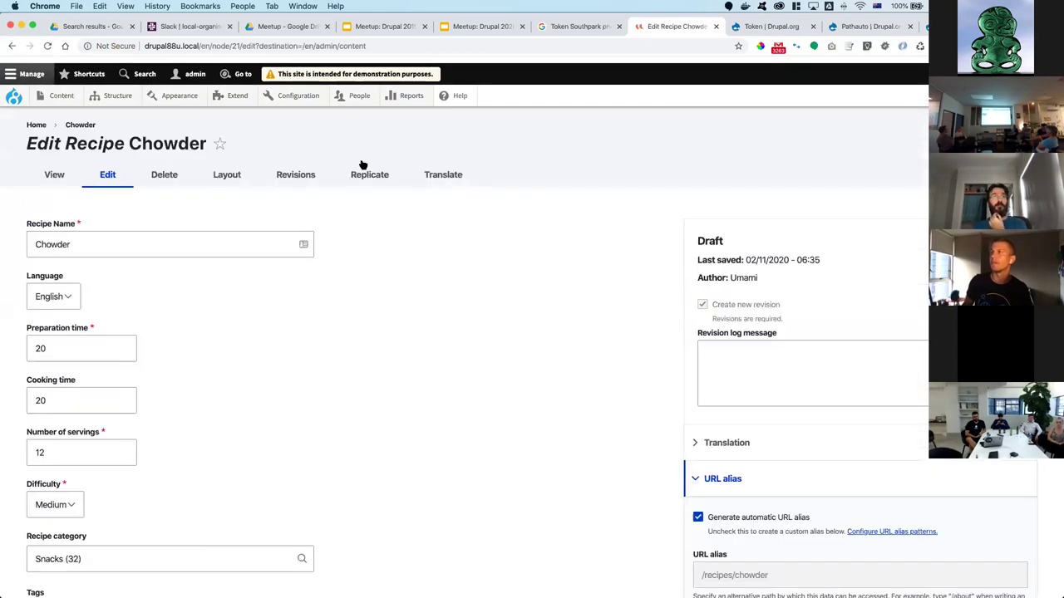
click(359, 175)
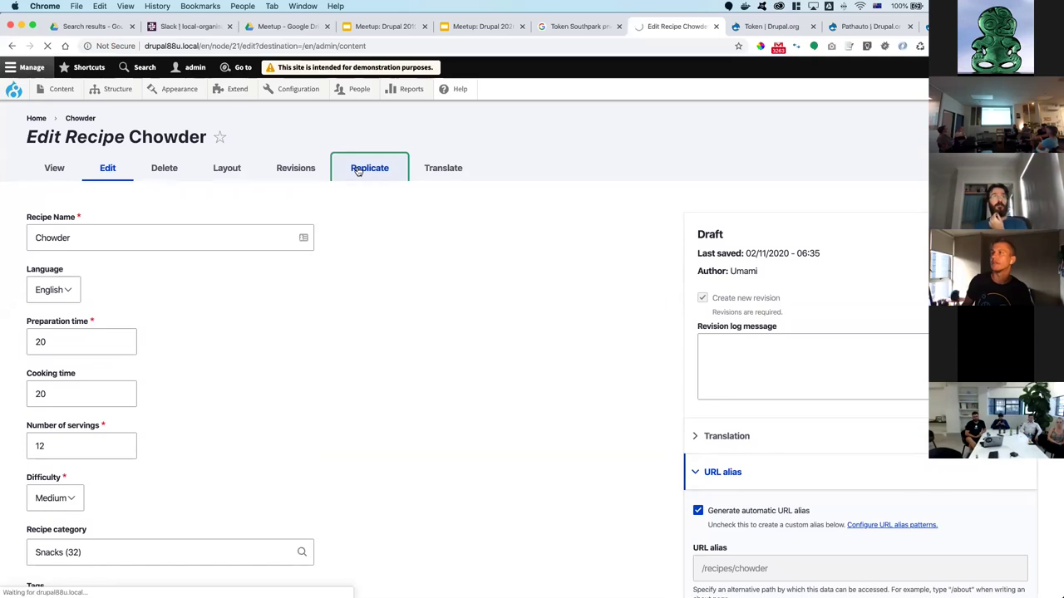
- Replicate the recipe under the label "Prawn salad" in both English and Spanish and check the copy's URL path
click(175, 230)
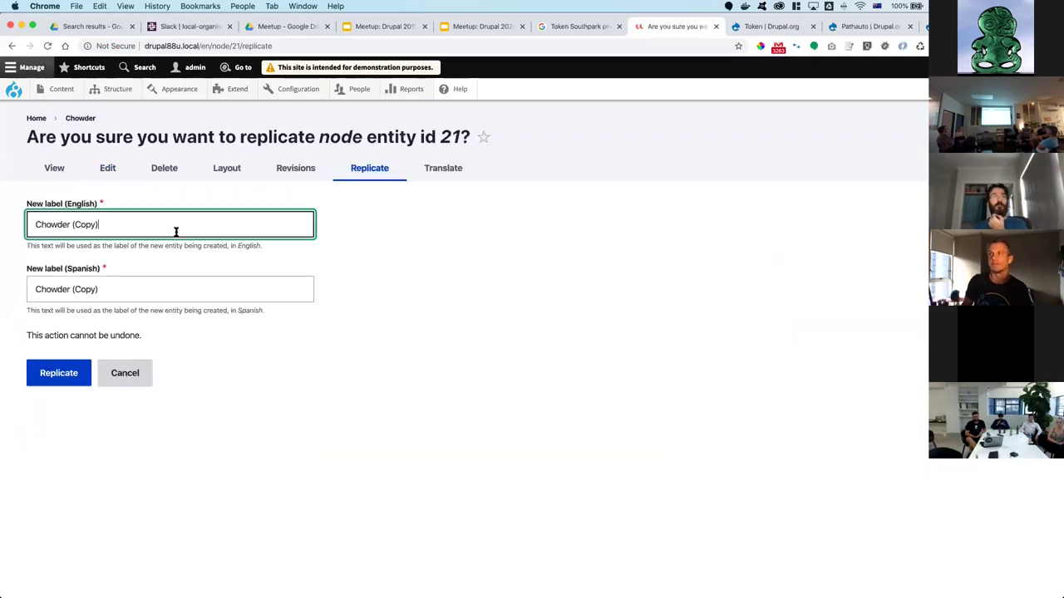
key(super+a)
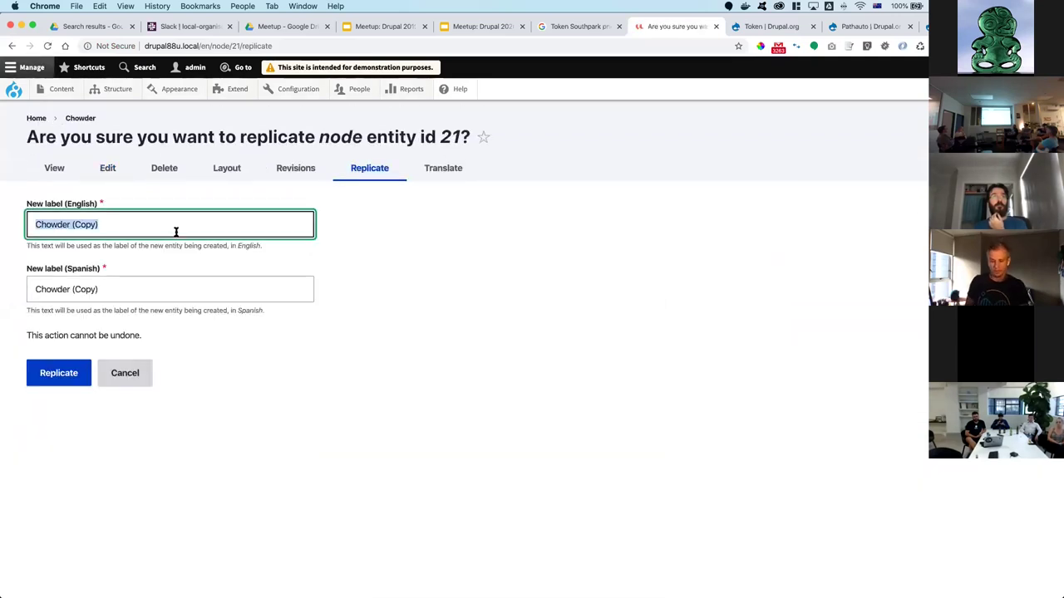
text(Prawn salad)
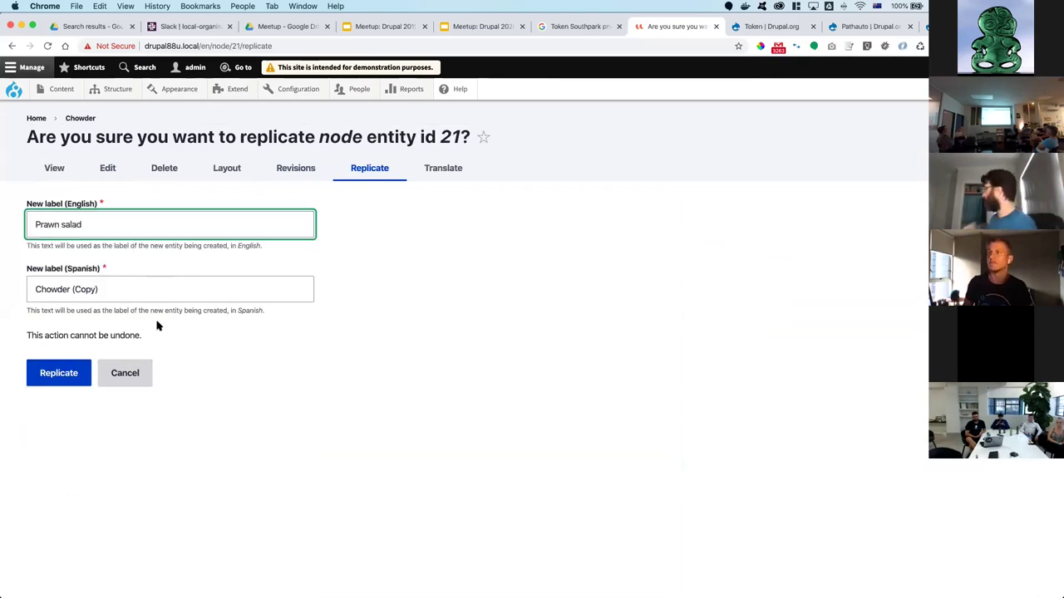
key(super+a)
key(super+c)
click(138, 286)
key(super+a)
key(super+v)
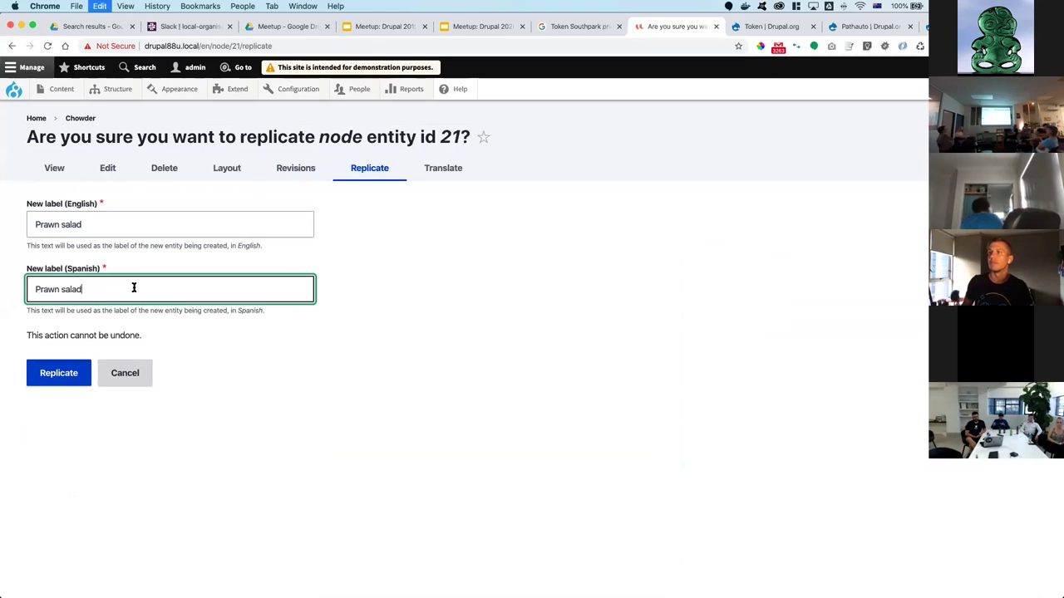
click(59, 374)
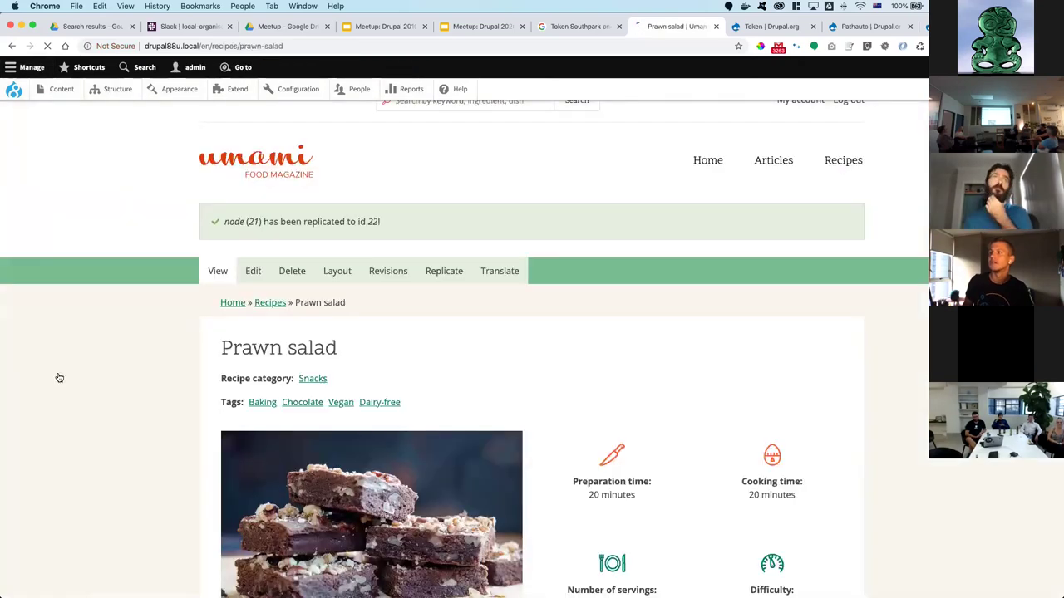
drag(213, 46, 282, 48)
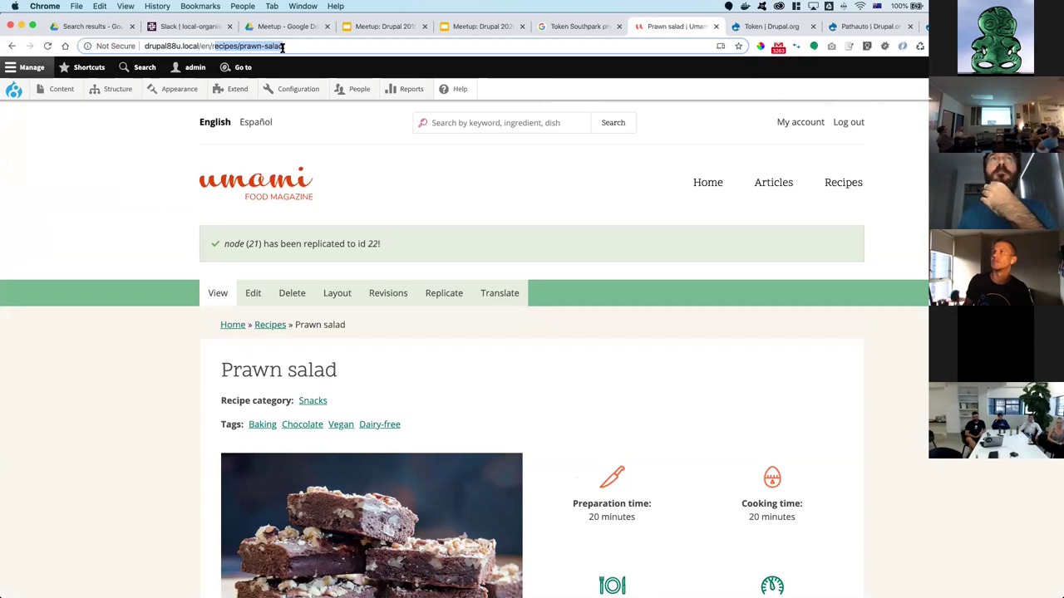
click(282, 48)
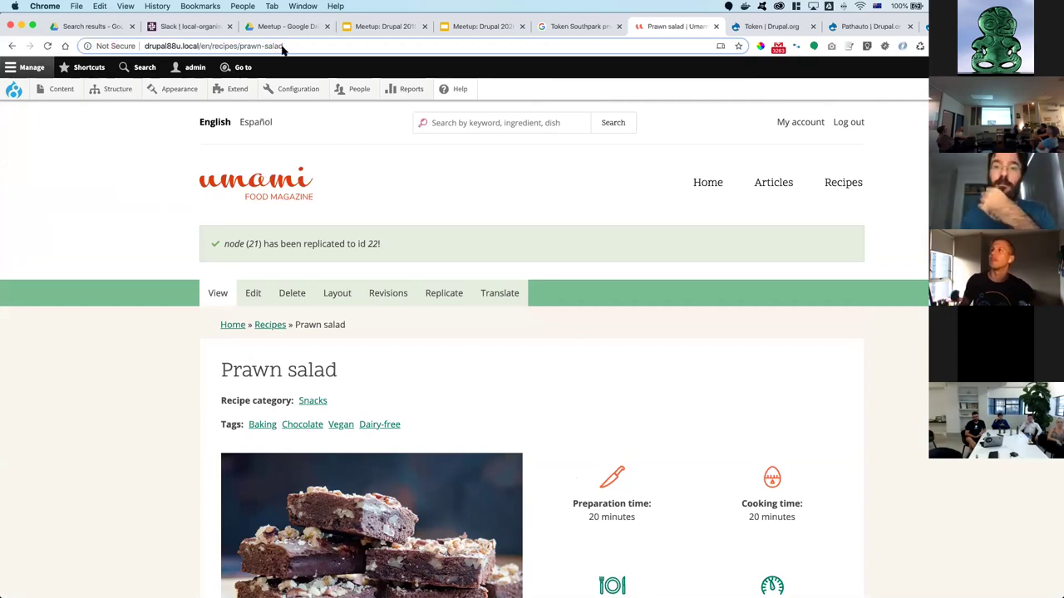
- Open the "CT: page" pattern from the URL alias patterns and inspect its path pattern
mouse_move(342, 102)
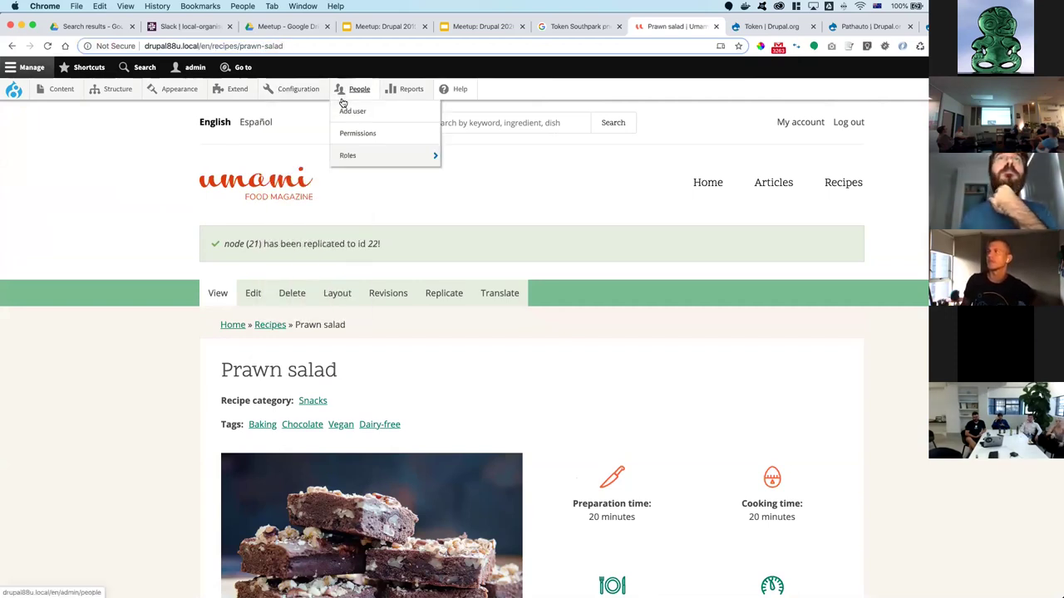
mouse_move(305, 90)
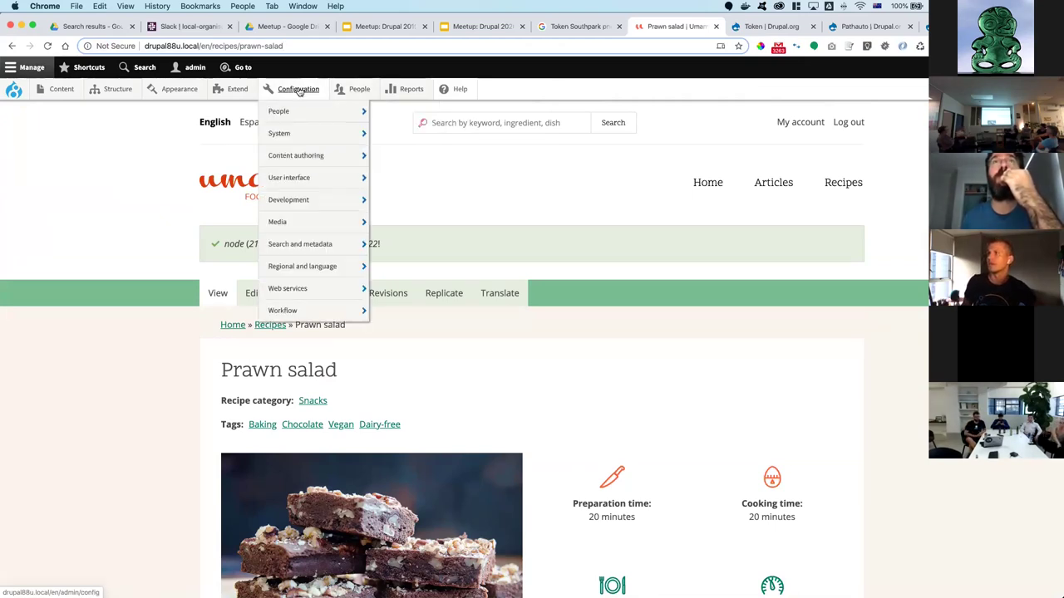
mouse_move(292, 267)
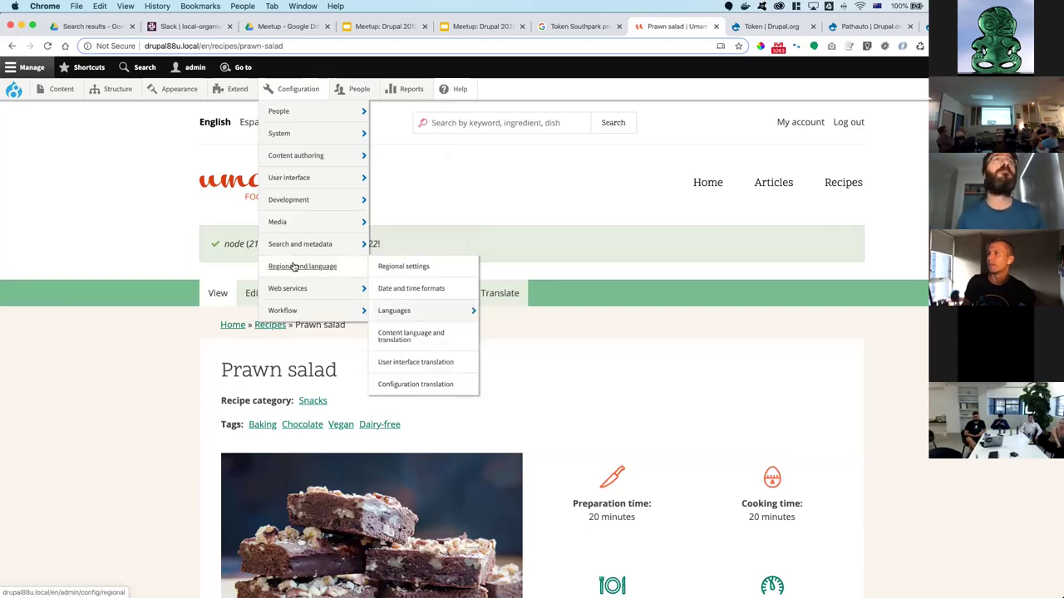
mouse_move(357, 245)
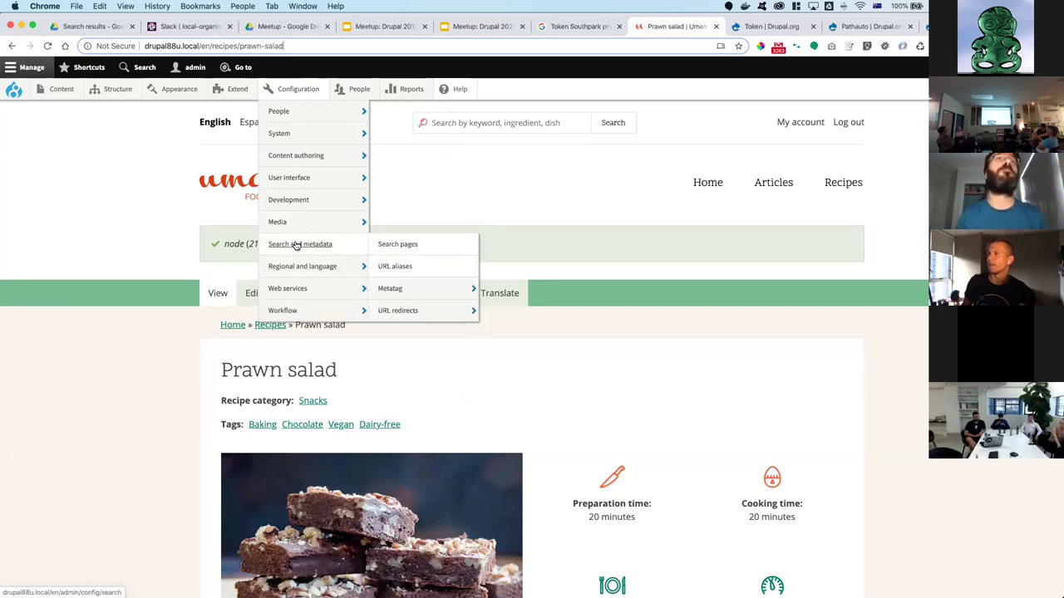
click(394, 266)
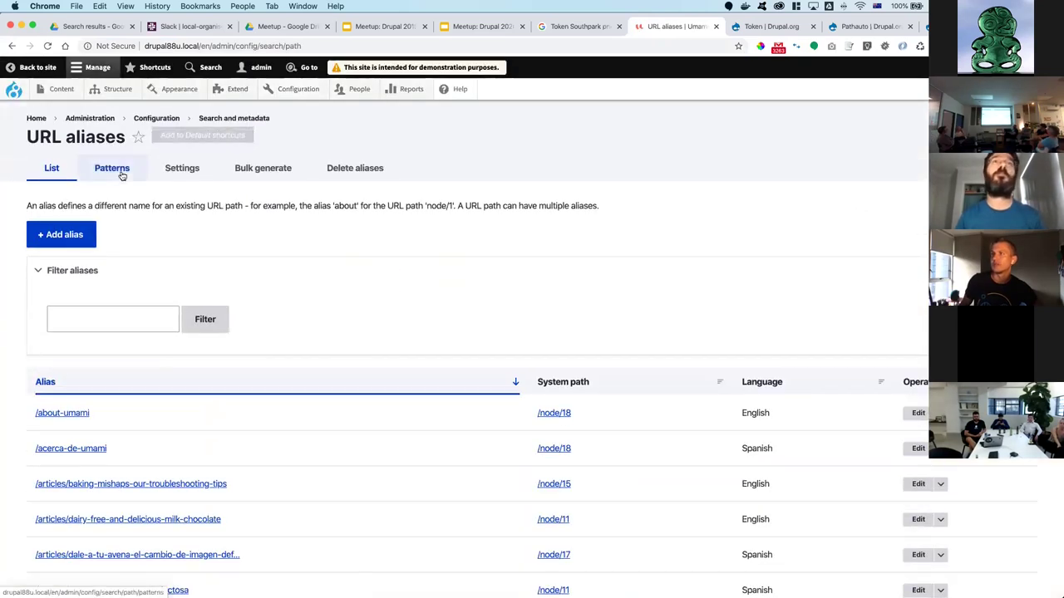
click(122, 176)
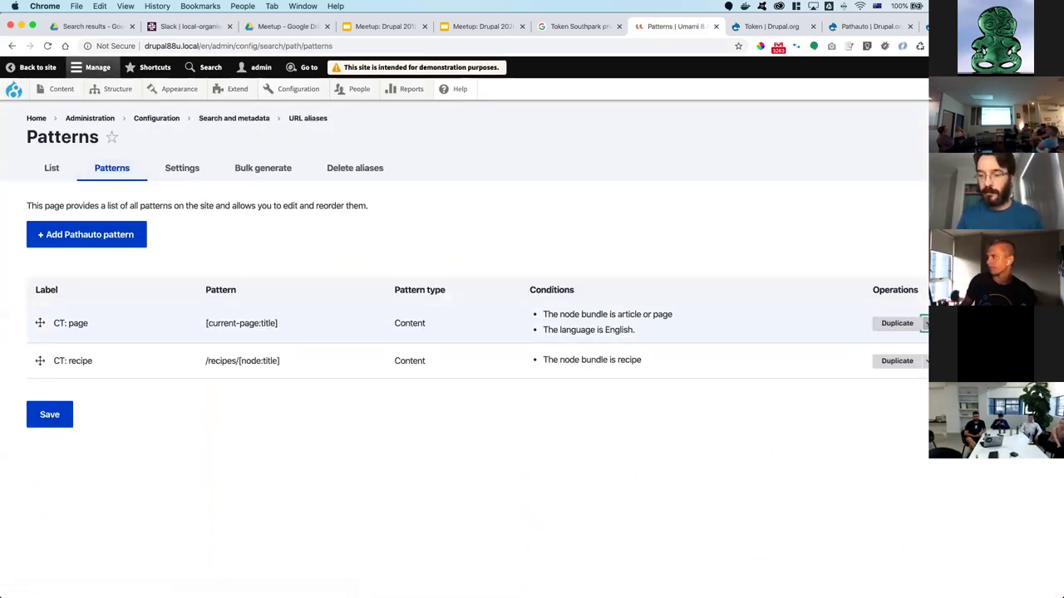
click(924, 325)
click(889, 338)
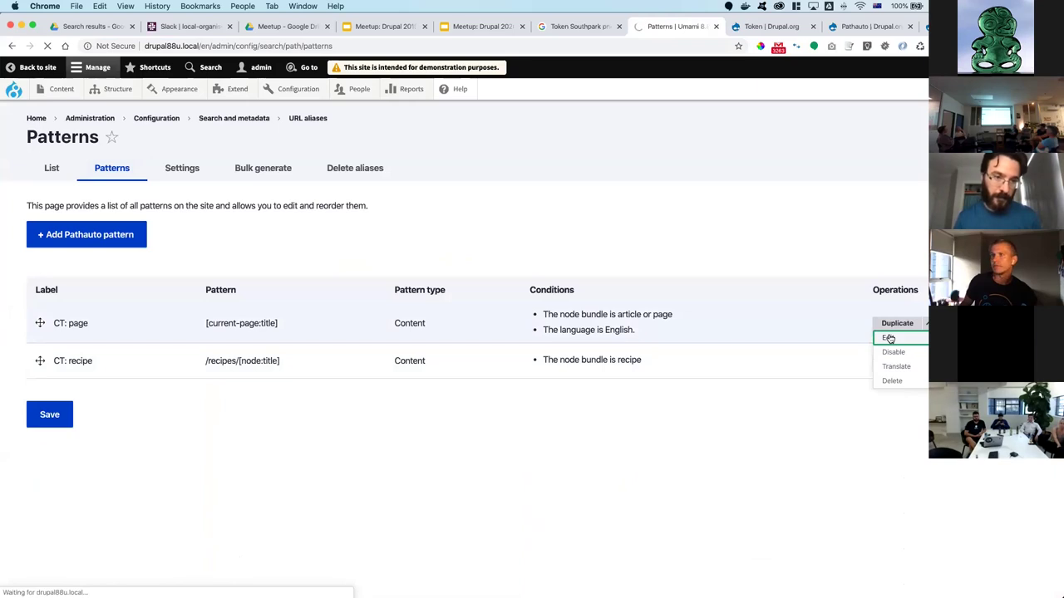
click(74, 253)
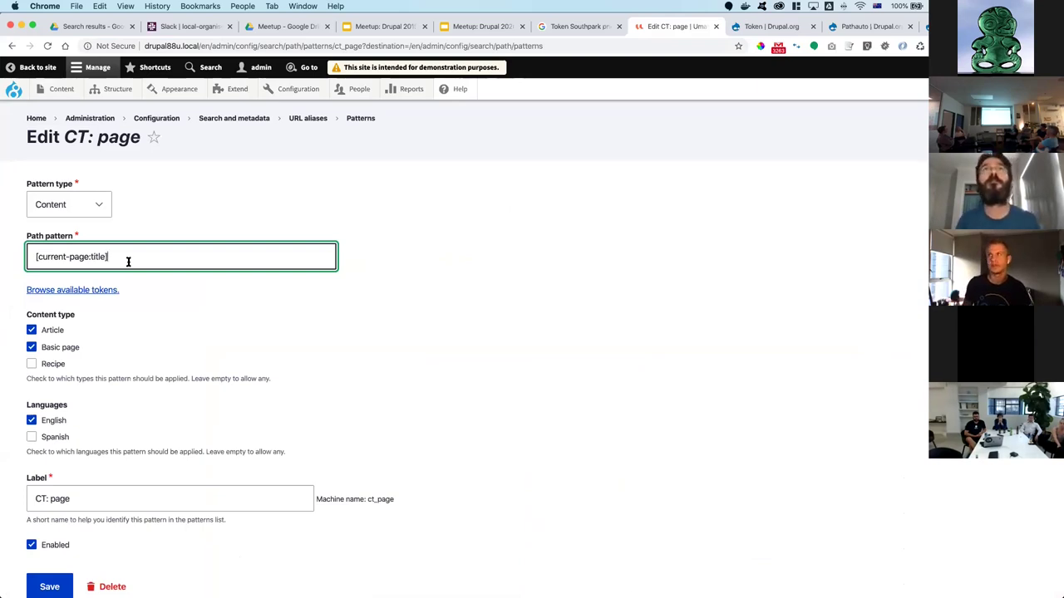
- Open the Drupal Camp Byron Bay page from the content list and check its URL alias
click(68, 96)
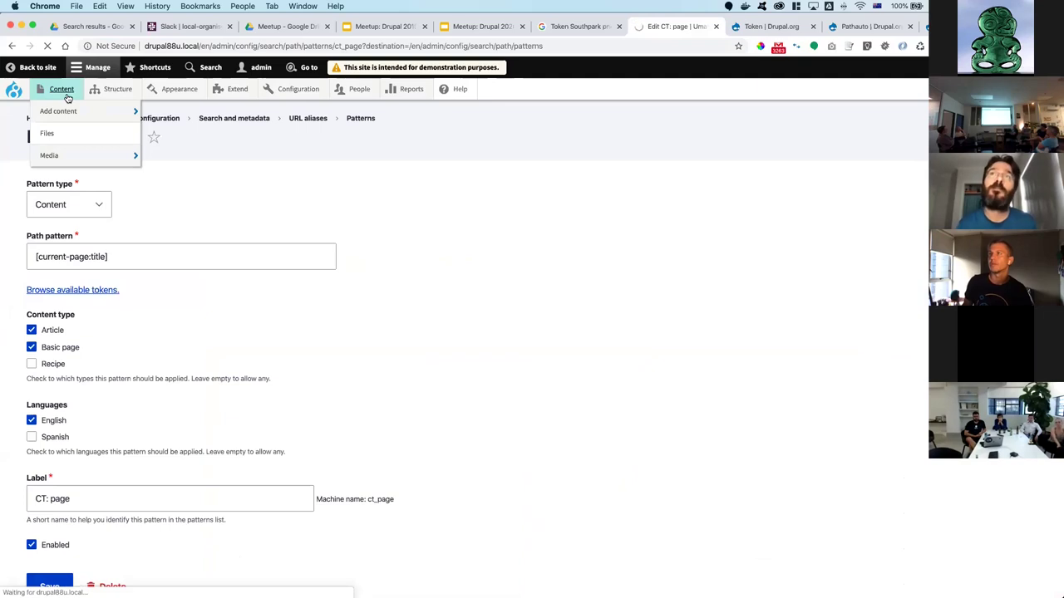
scroll(100, 332, down, 2)
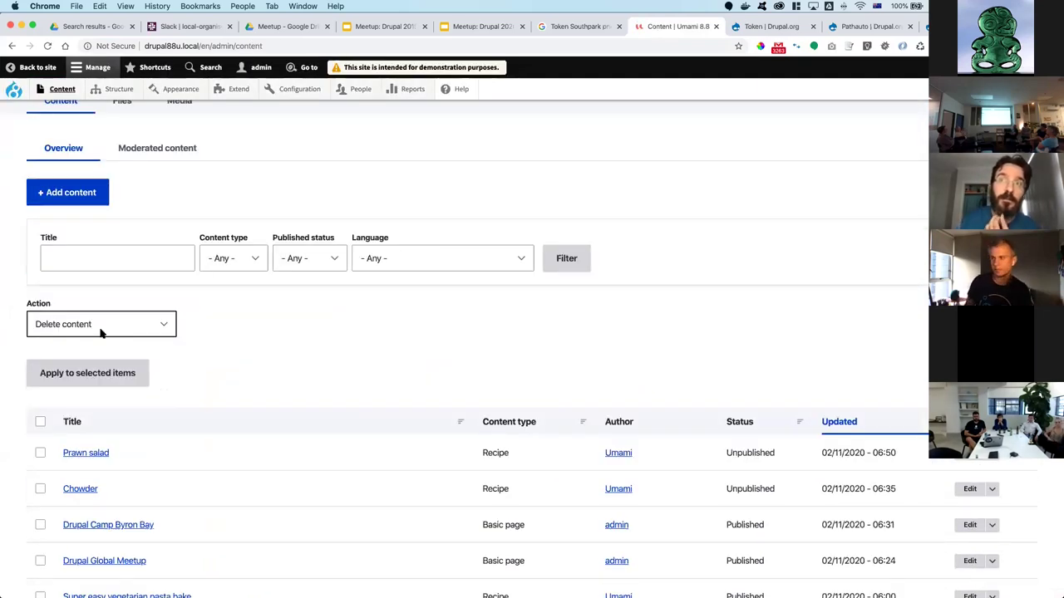
scroll(100, 333, down, 2)
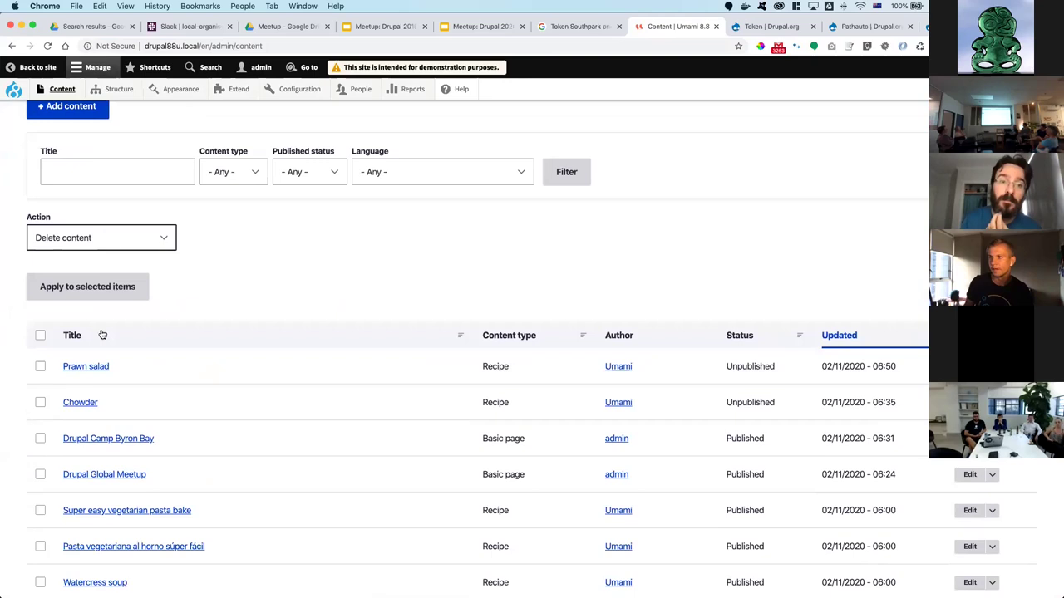
click(104, 439)
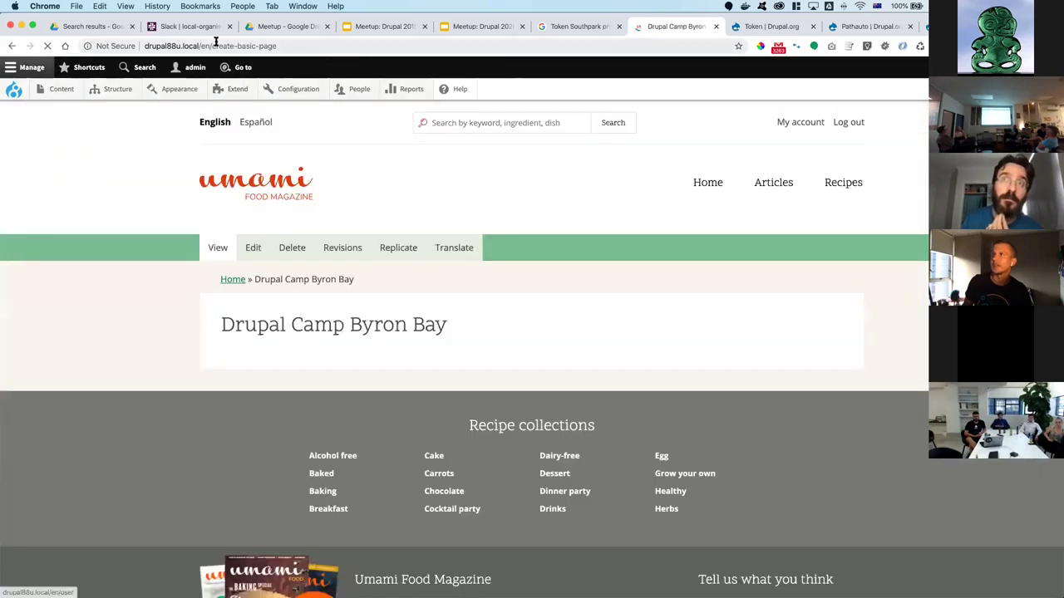
drag(215, 45, 314, 44)
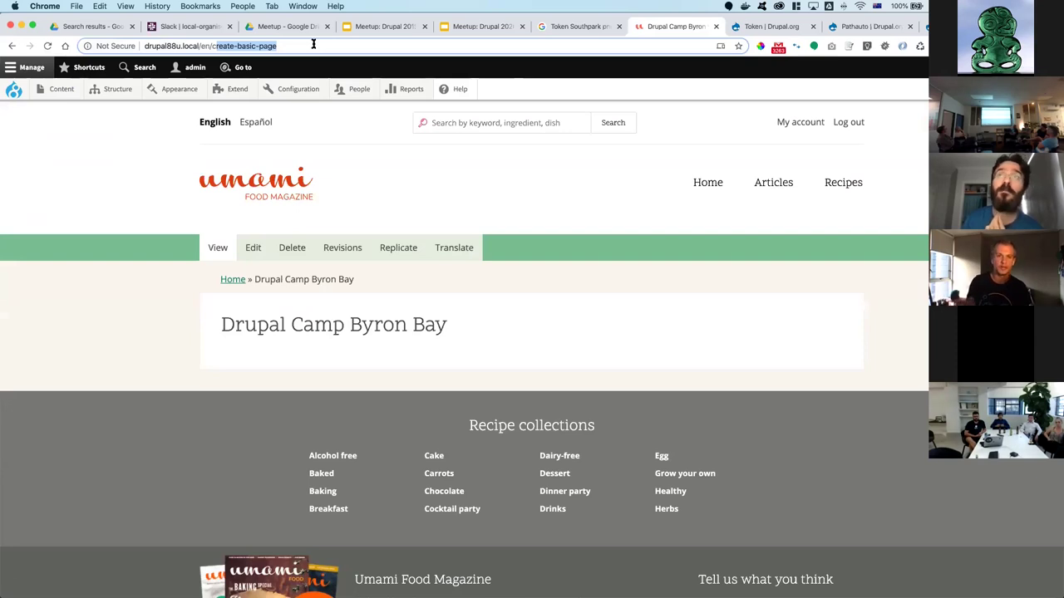
click(292, 45)
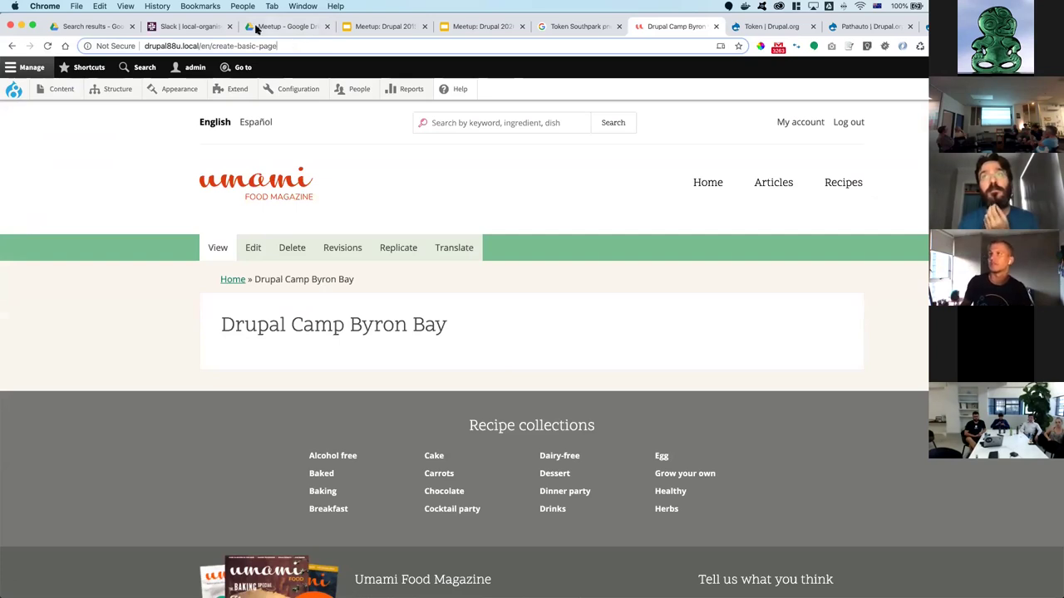
drag(214, 46, 278, 47)
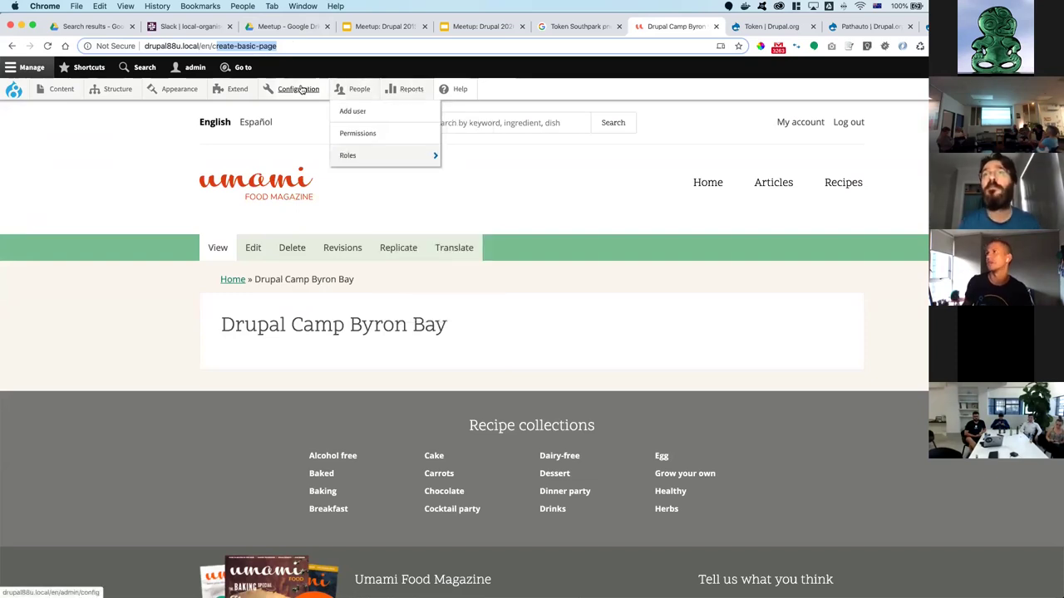
mouse_move(302, 91)
mouse_move(351, 266)
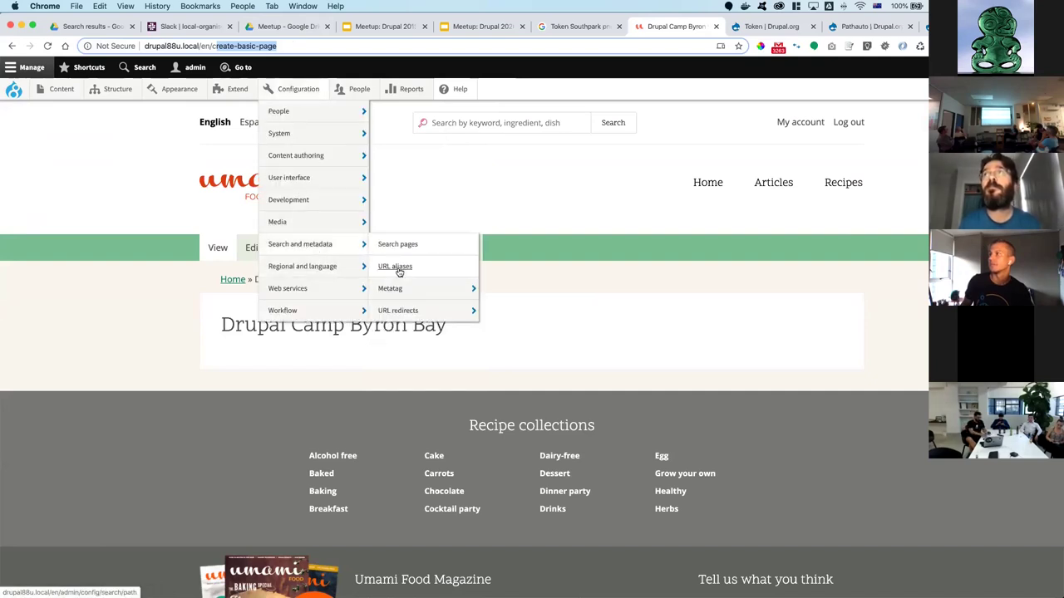
click(396, 266)
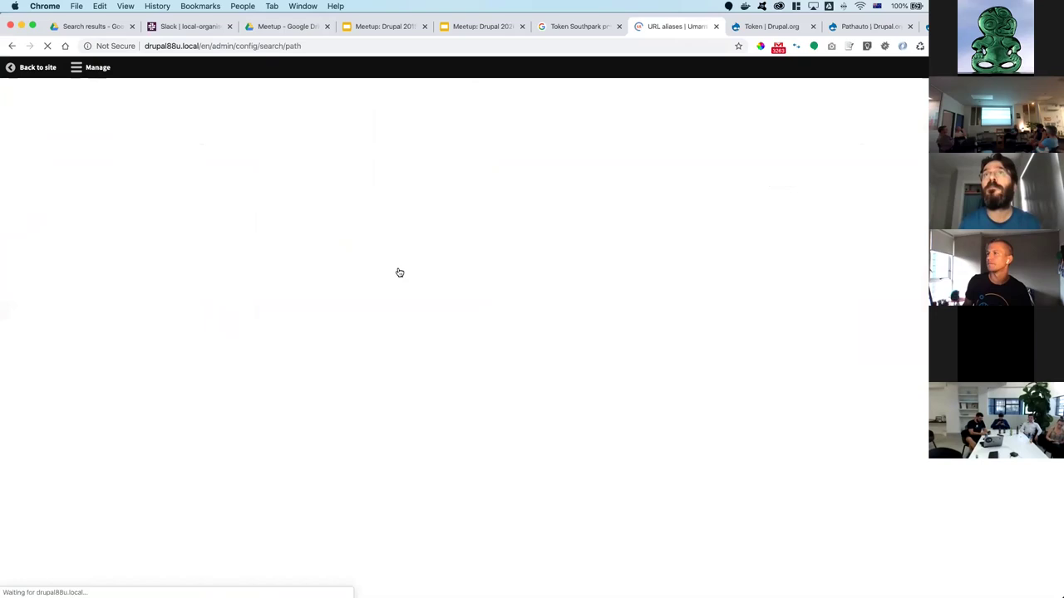
click(264, 174)
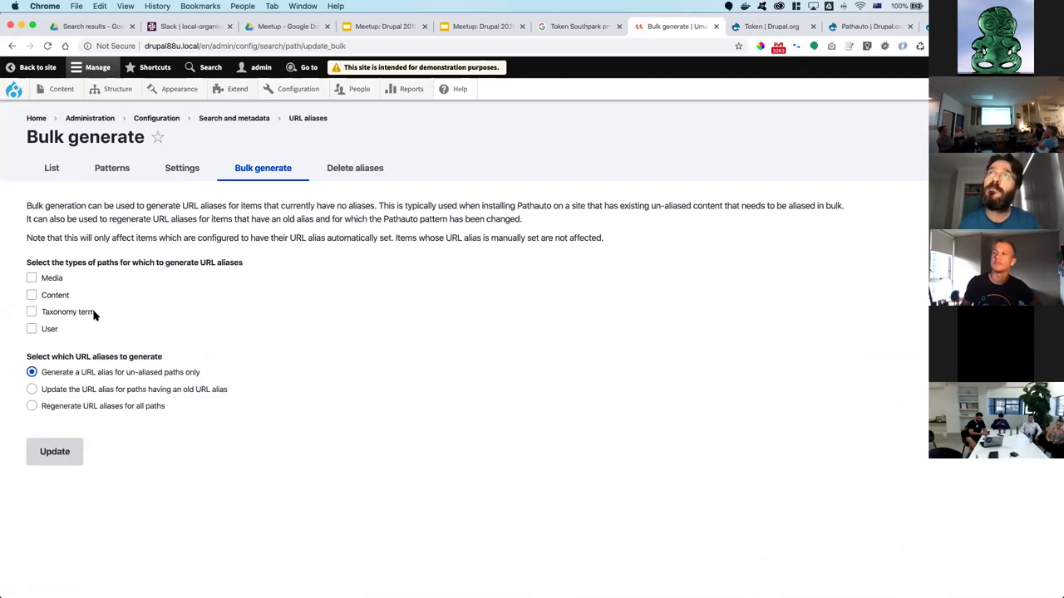
click(56, 408)
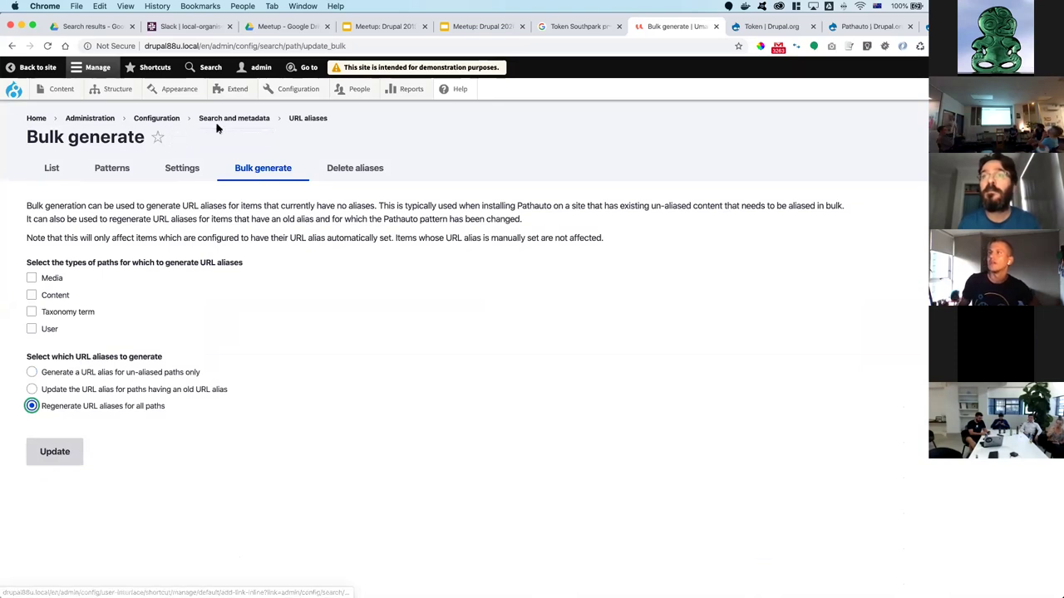
- Change the path pattern of the "CT: page" URL alias pattern to [node:nid] and save it
click(113, 169)
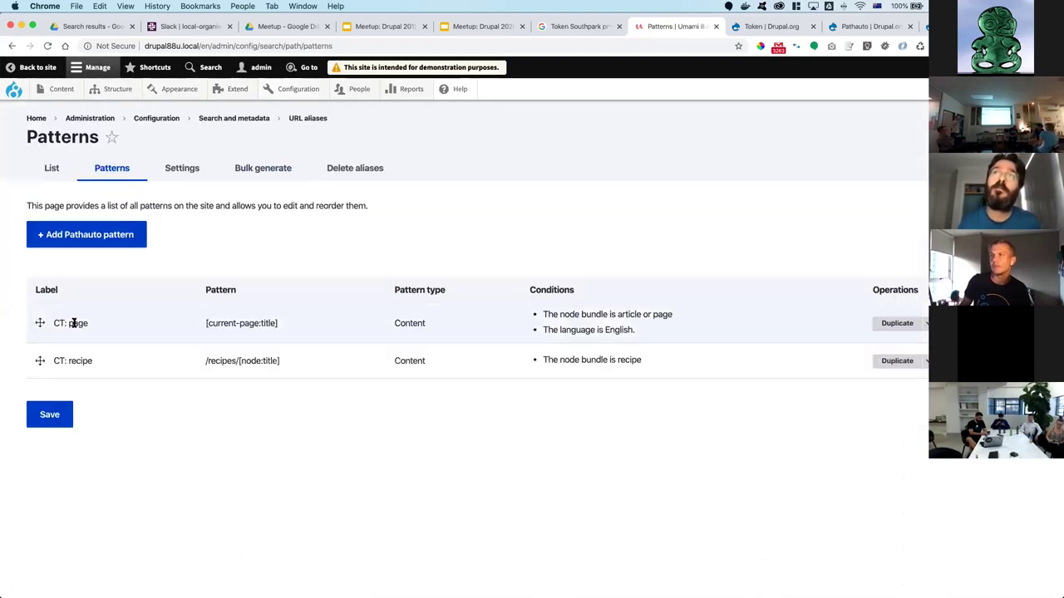
click(925, 324)
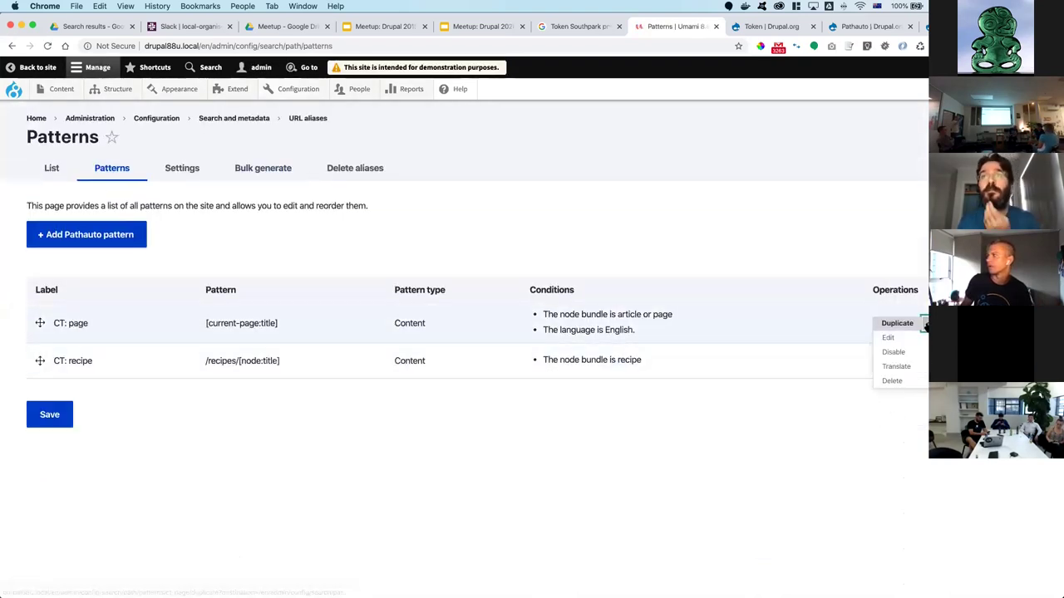
click(888, 337)
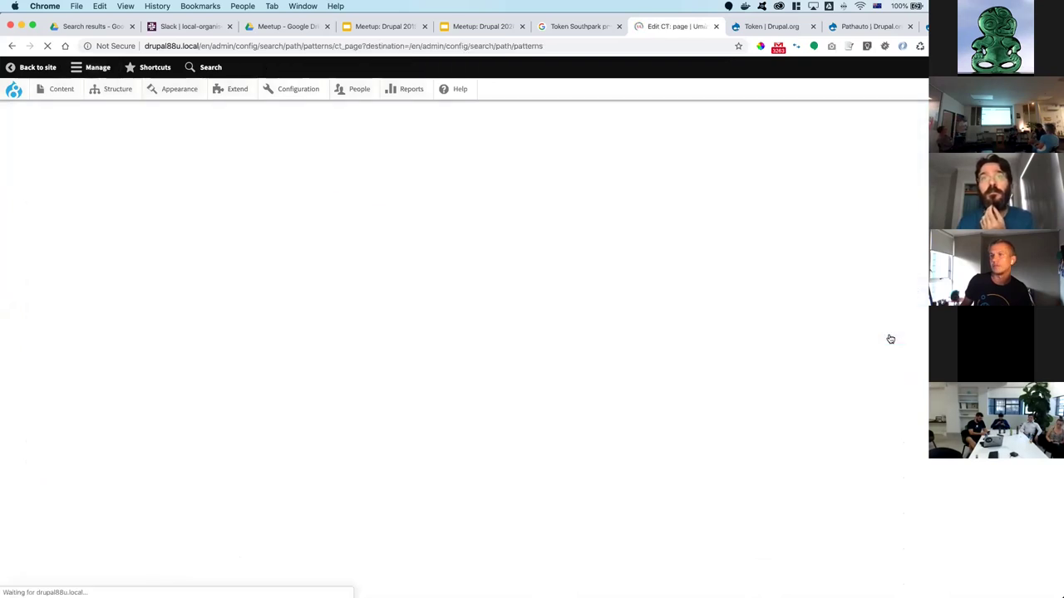
click(88, 253)
key(shift+Left)
key(shift+Left)
key(shift+Left)
key(shift+Left)
key(shift+Left)
key(shift+Left)
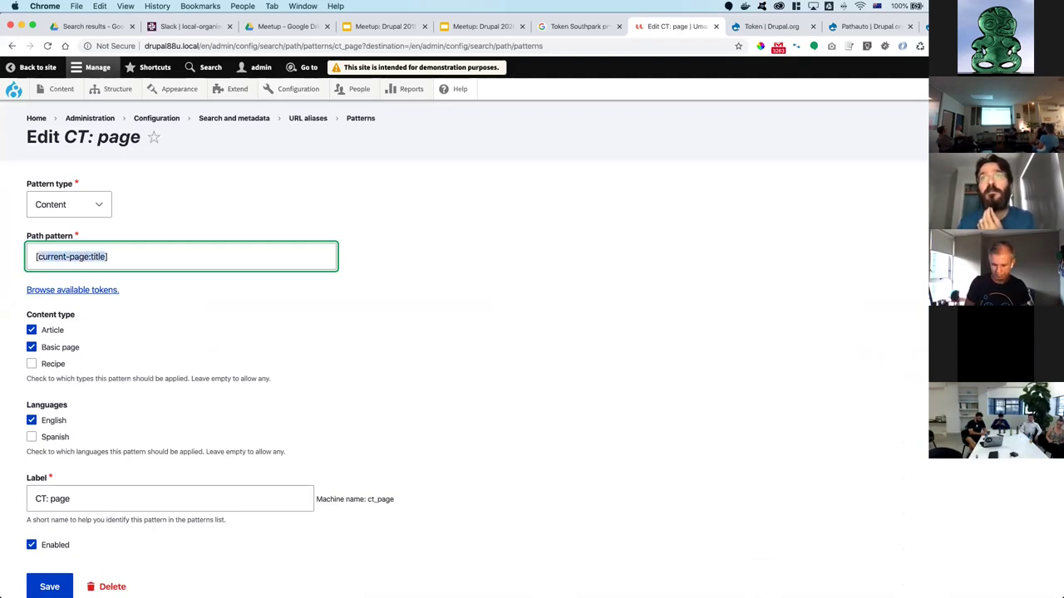
text(node:nid)
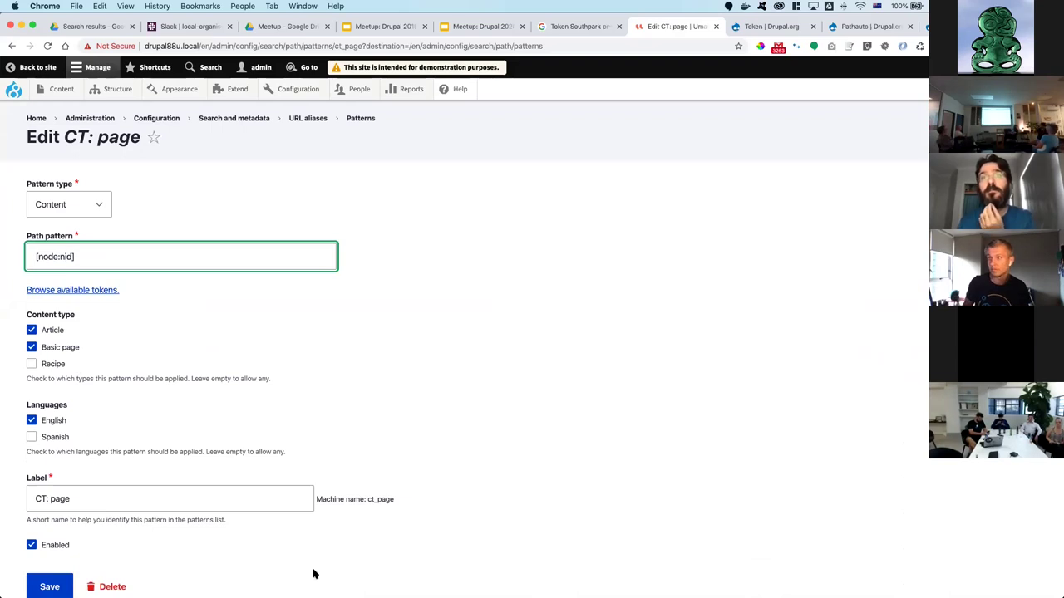
scroll(125, 532, down, 1)
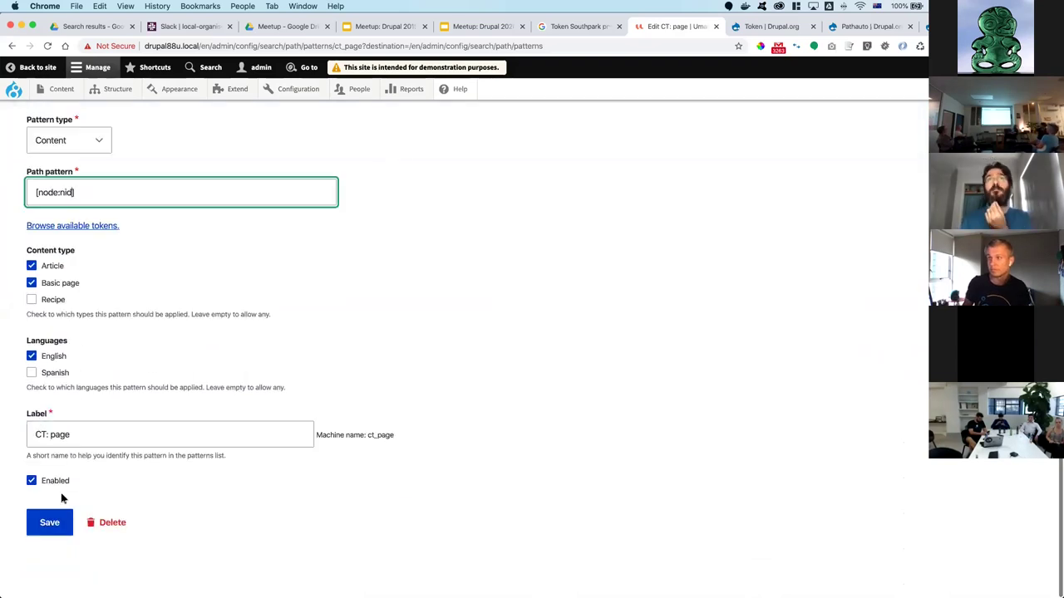
click(53, 521)
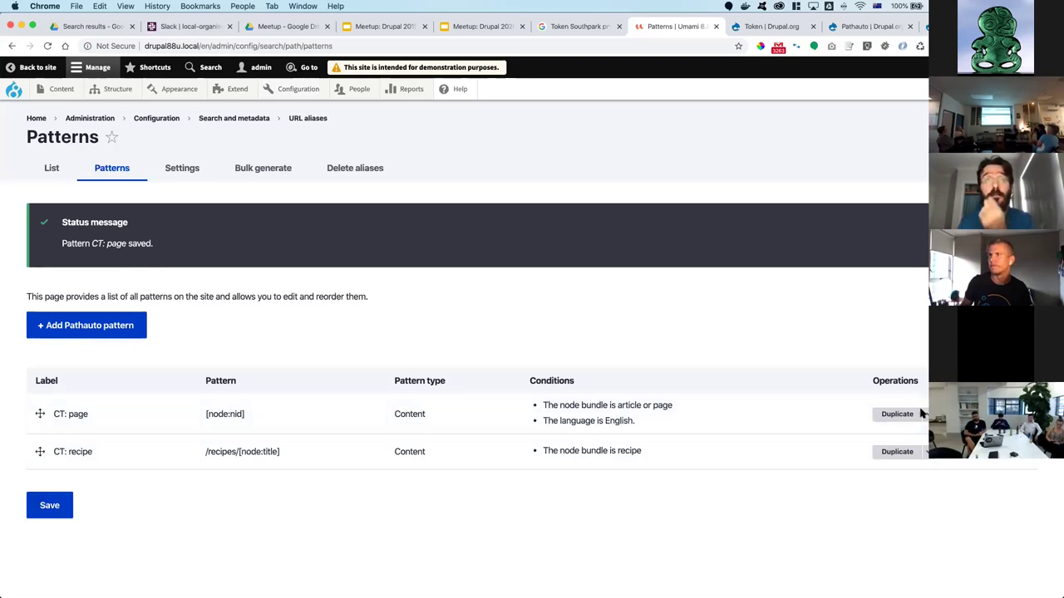
- Bulk regenerate the URL aliases for all Content paths
click(261, 170)
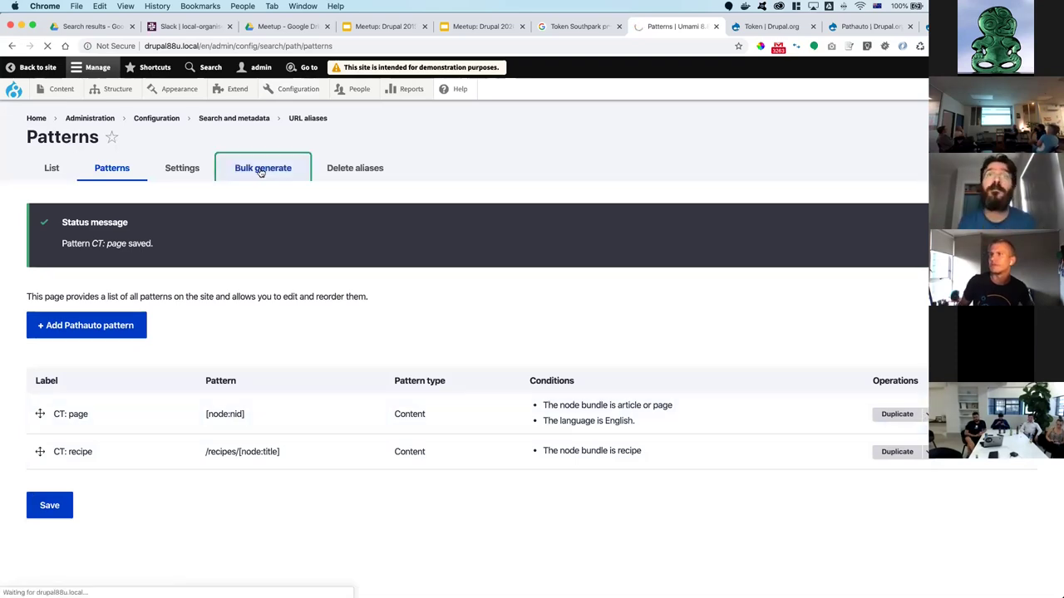
click(56, 297)
click(32, 406)
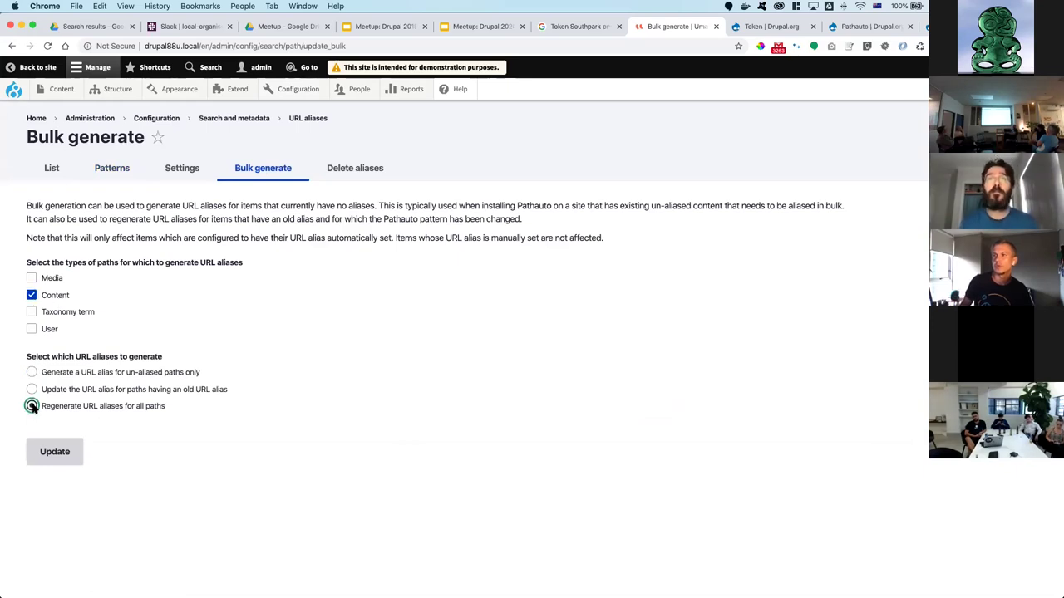
click(55, 452)
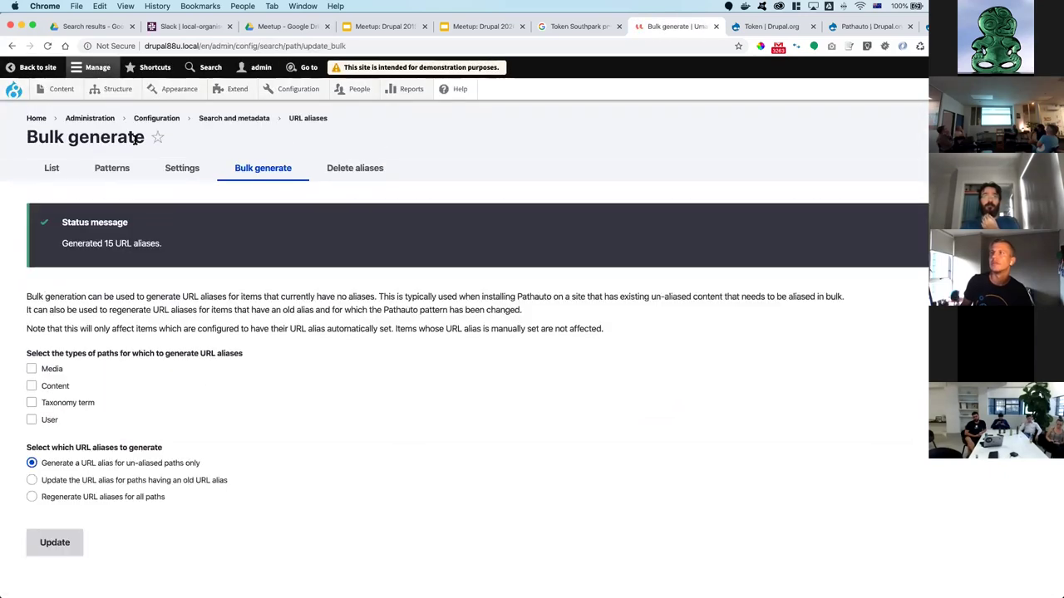
- Reopen the Drupal Camp Byron Bay page from the content list and inspect its regenerated URL path
mouse_move(116, 88)
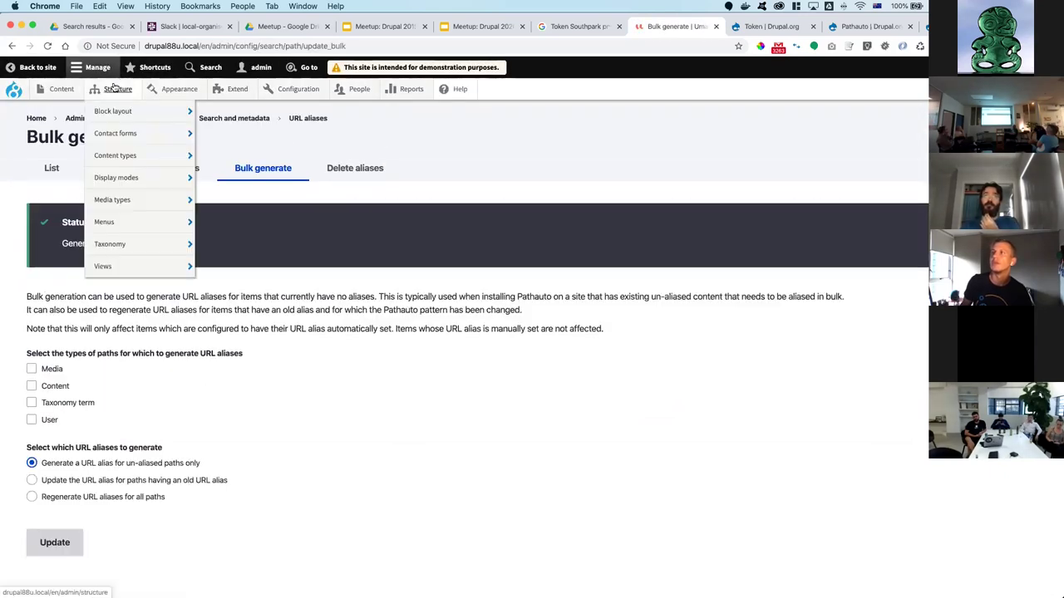
click(70, 88)
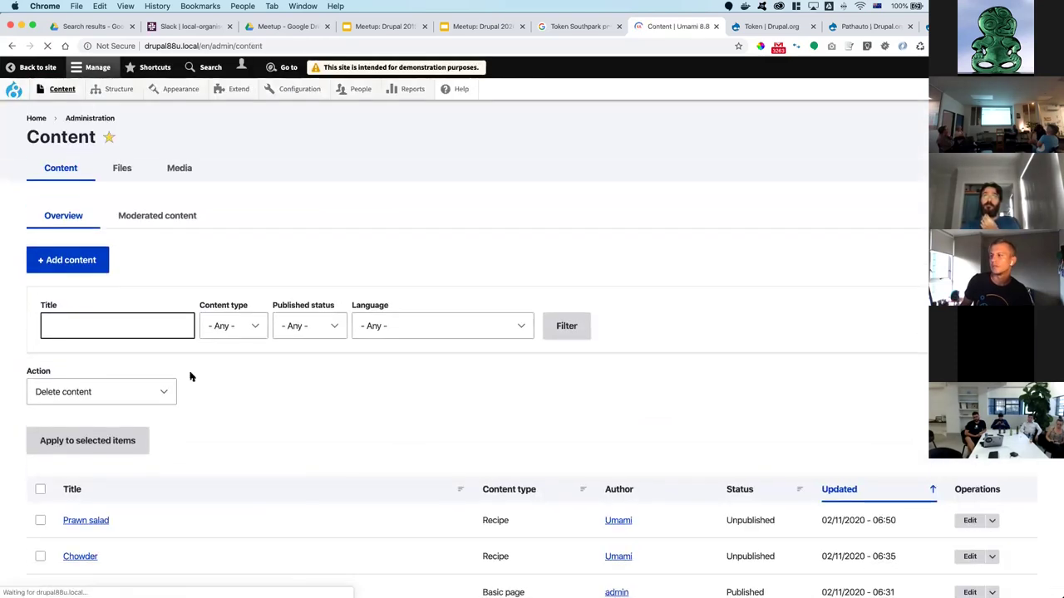
scroll(190, 376, down, 3)
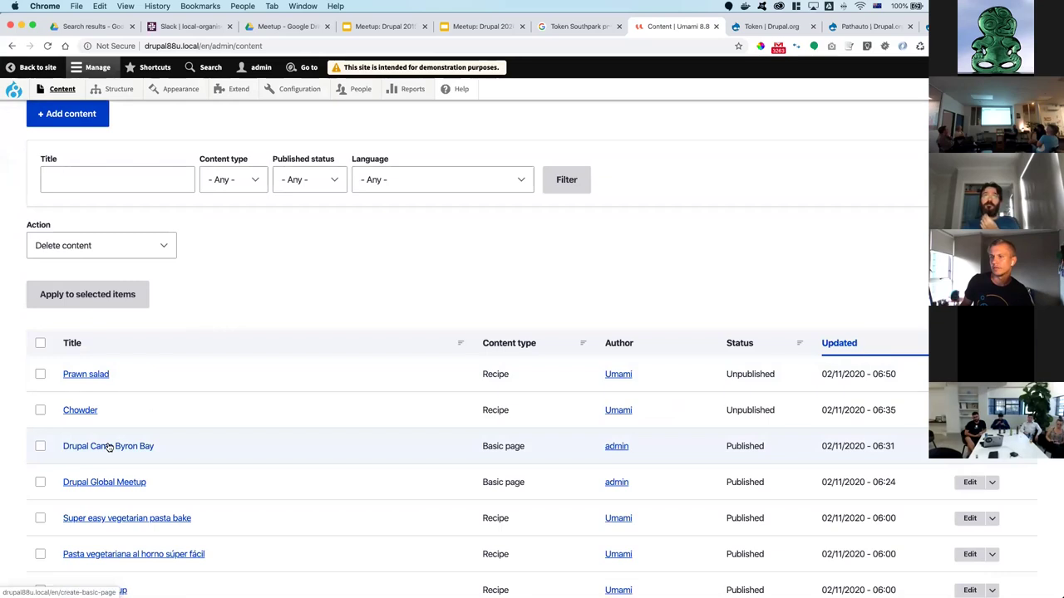
click(113, 448)
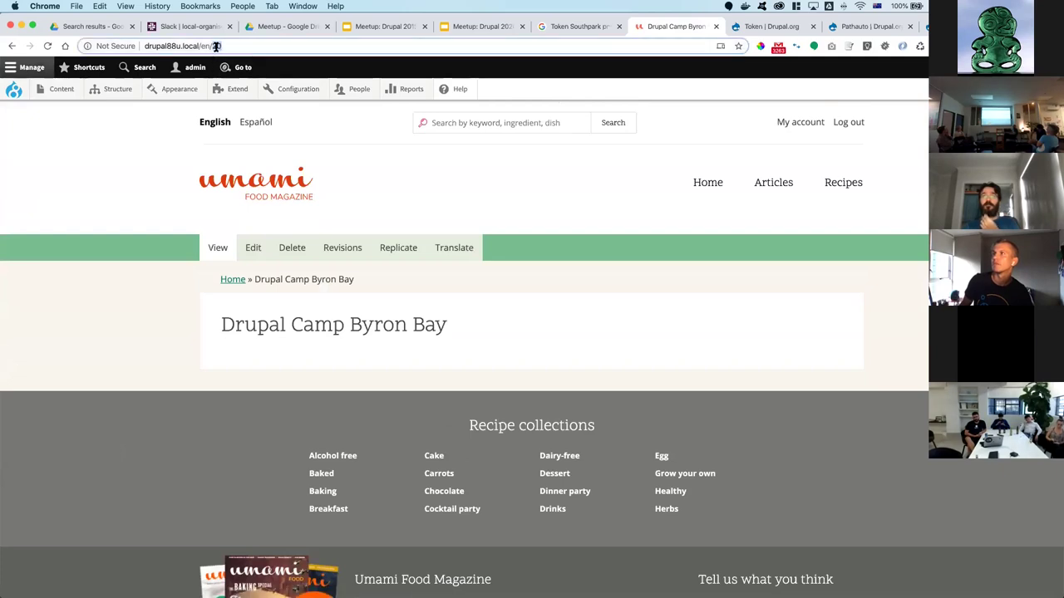
double_click(216, 47)
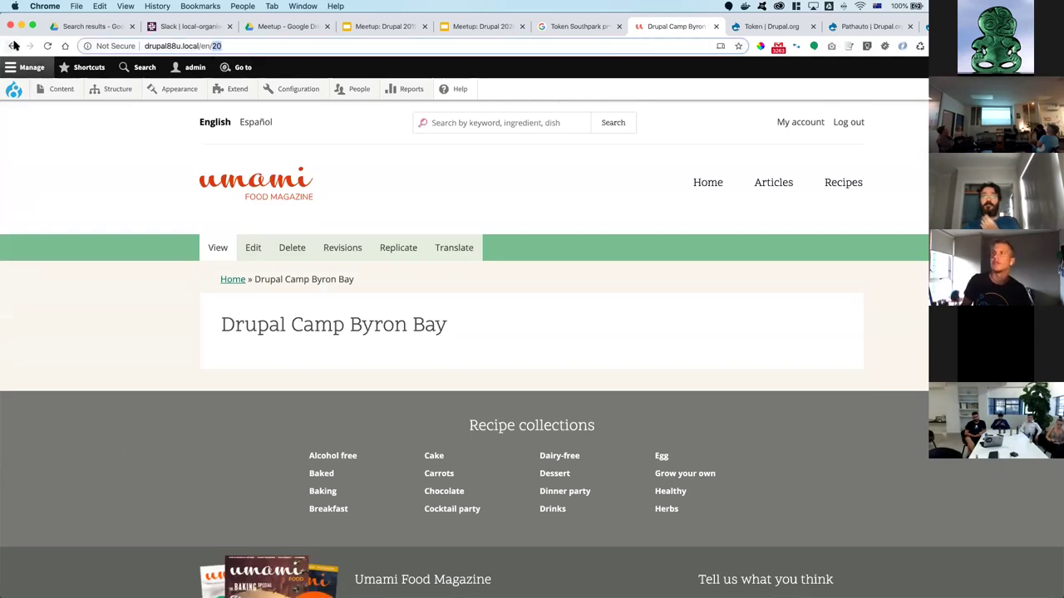
click(12, 46)
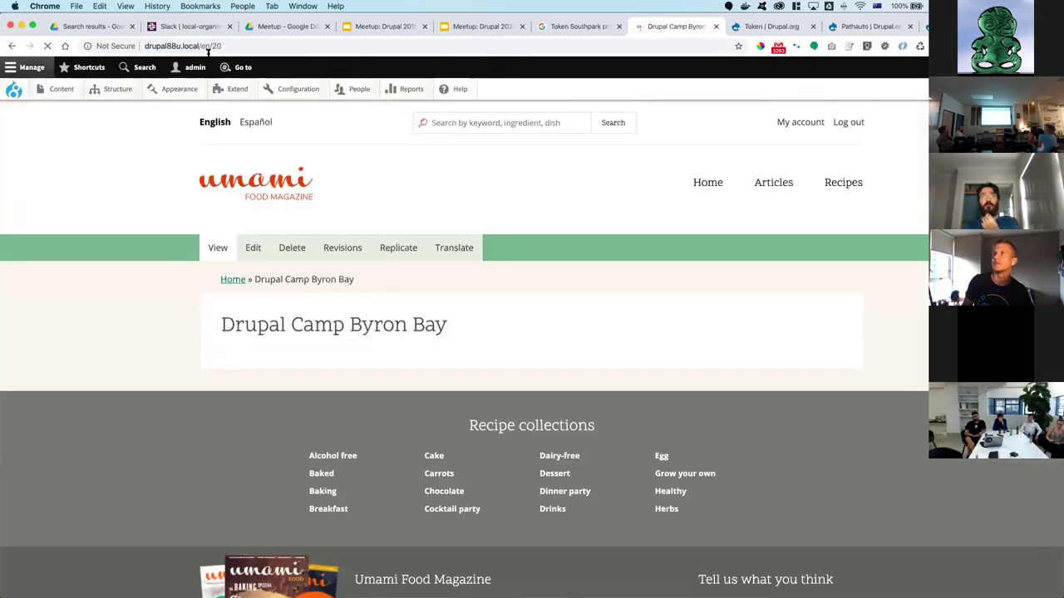
drag(211, 45, 237, 46)
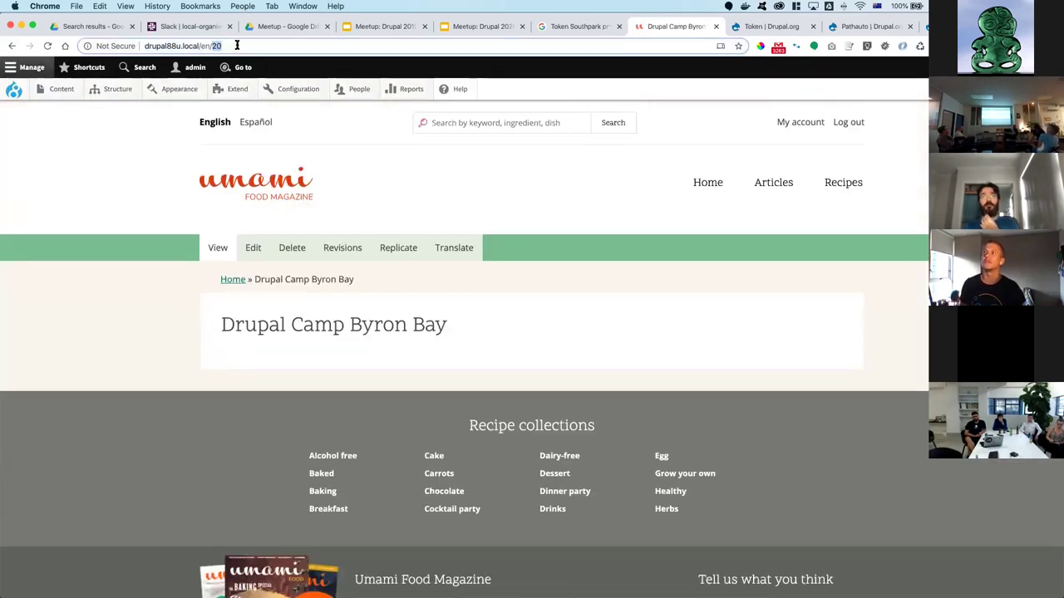
drag(213, 46, 221, 46)
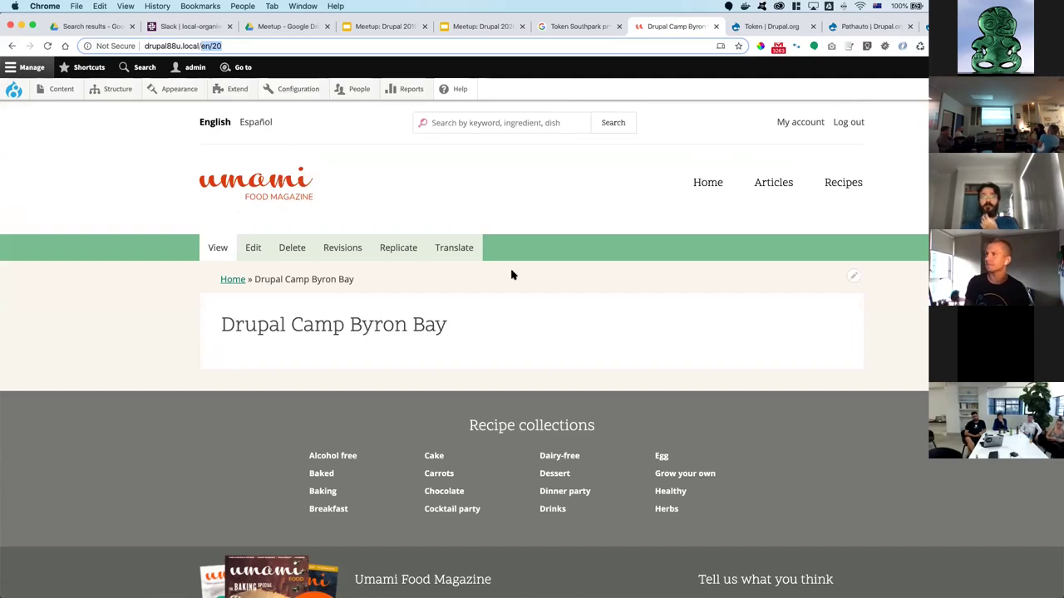
- Start a new Basic block custom block with the body text Copyright 2021 in the Full HTML text format
scroll(510, 275, down, 2)
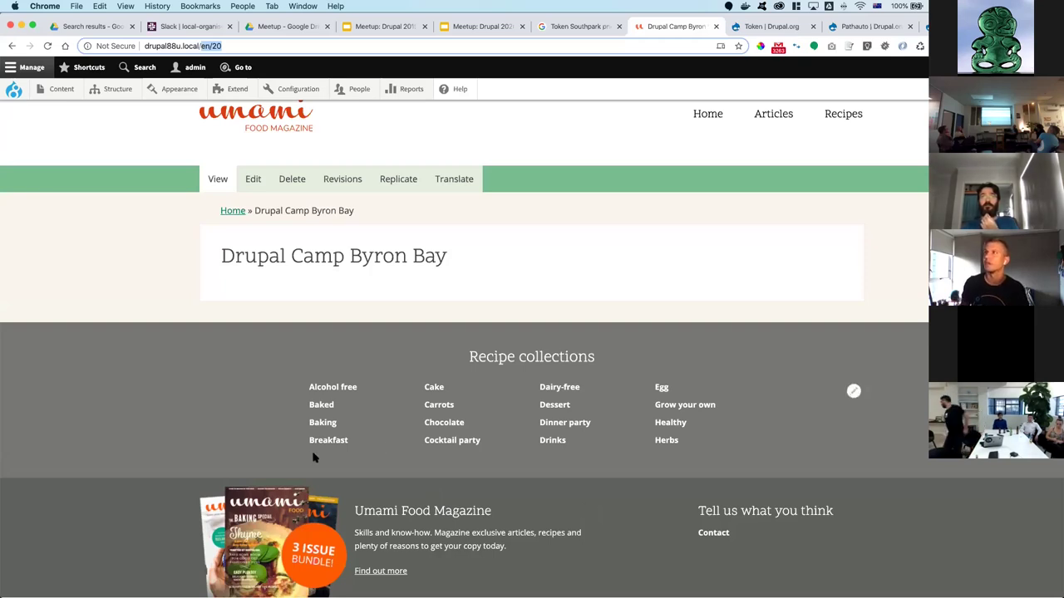
mouse_move(117, 97)
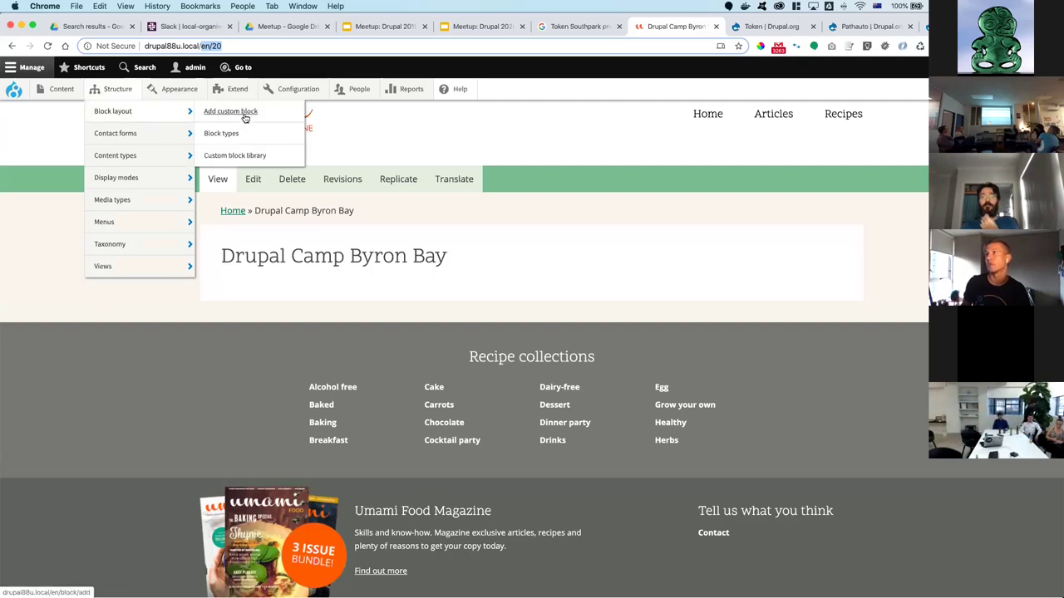
click(245, 116)
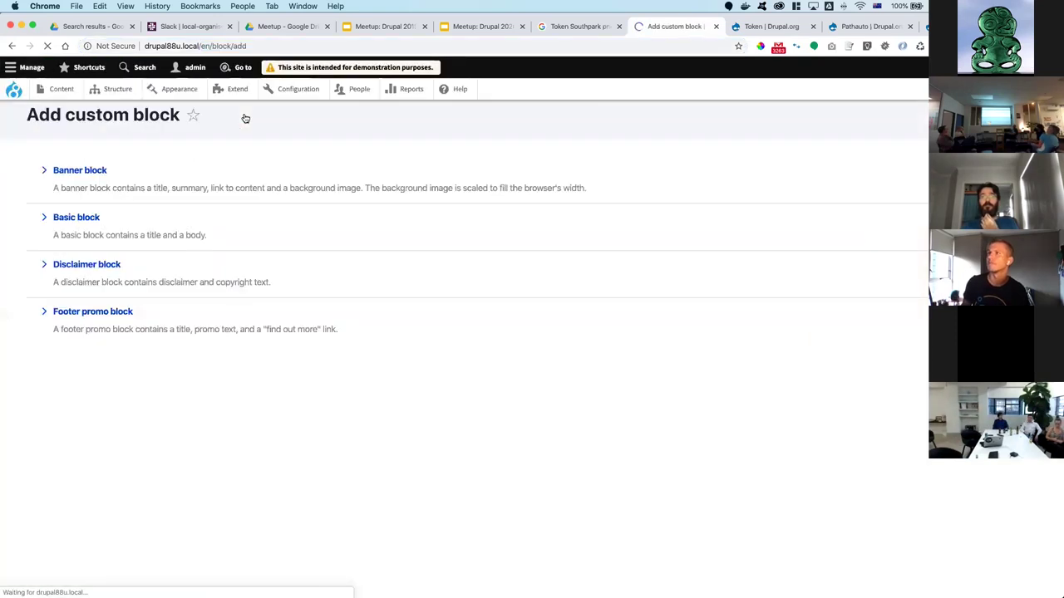
click(73, 247)
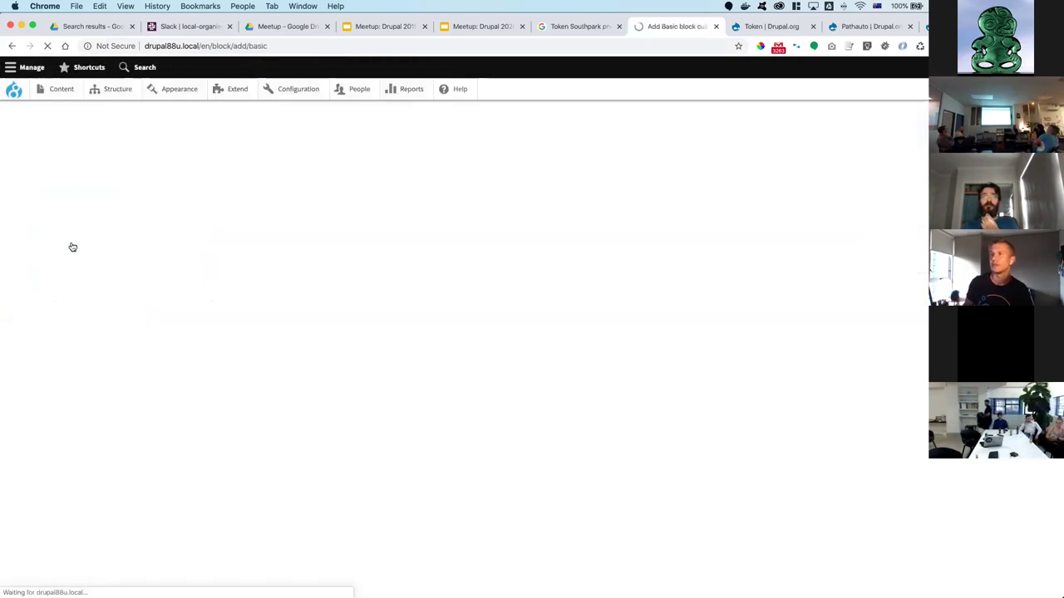
click(141, 325)
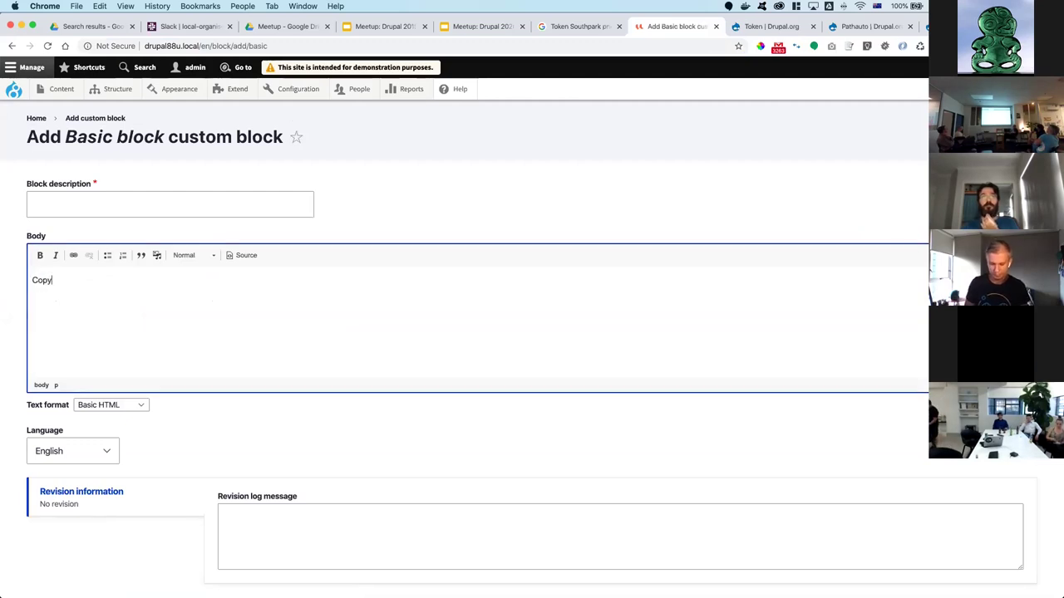
text(Copyright 20)
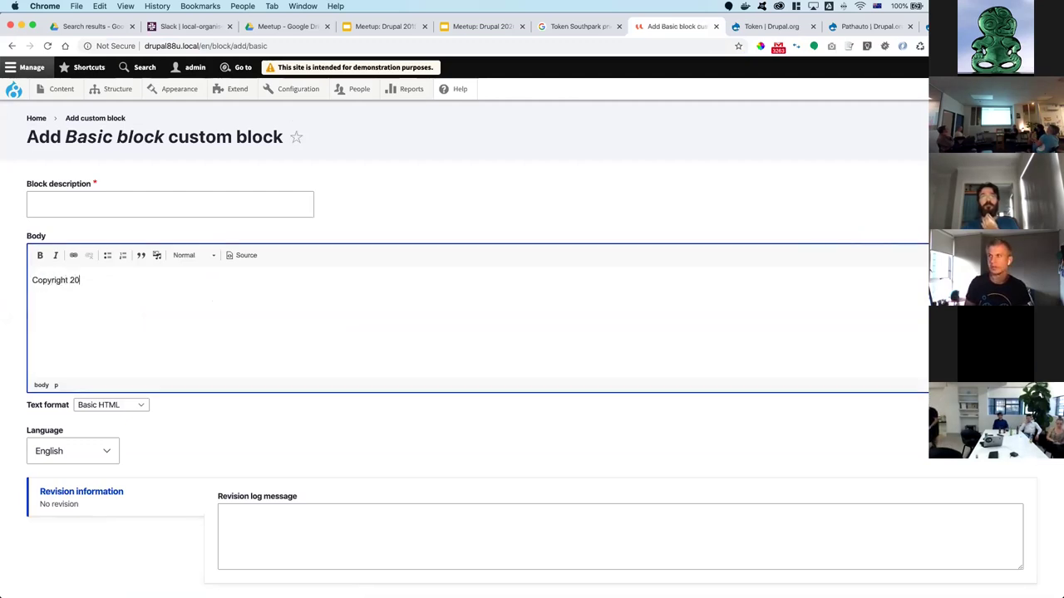
text(21)
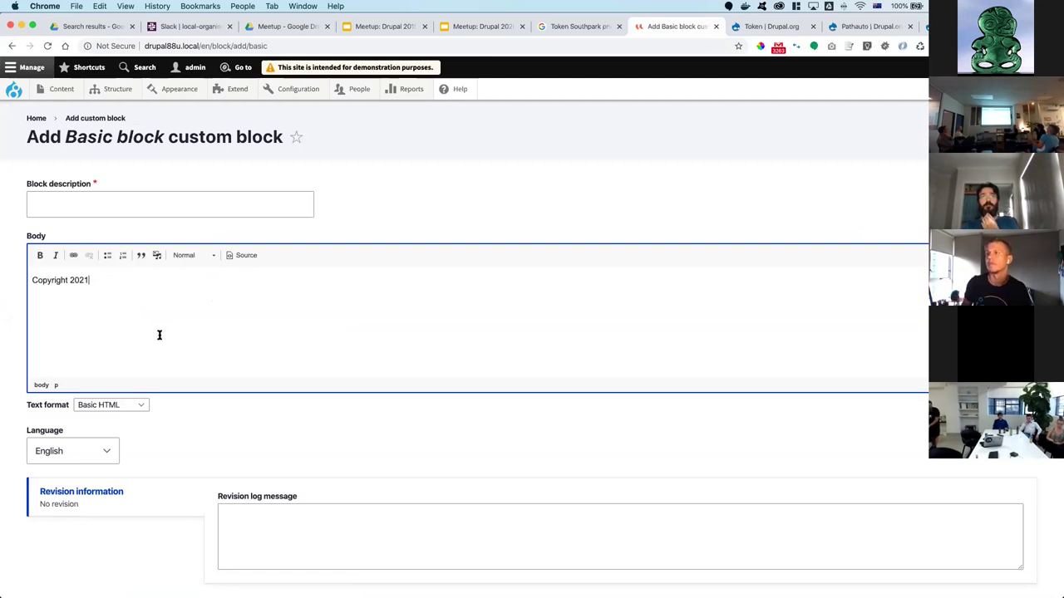
click(111, 404)
click(116, 425)
- Enter Copyright as the block description and save the custom block
click(140, 211)
click(141, 210)
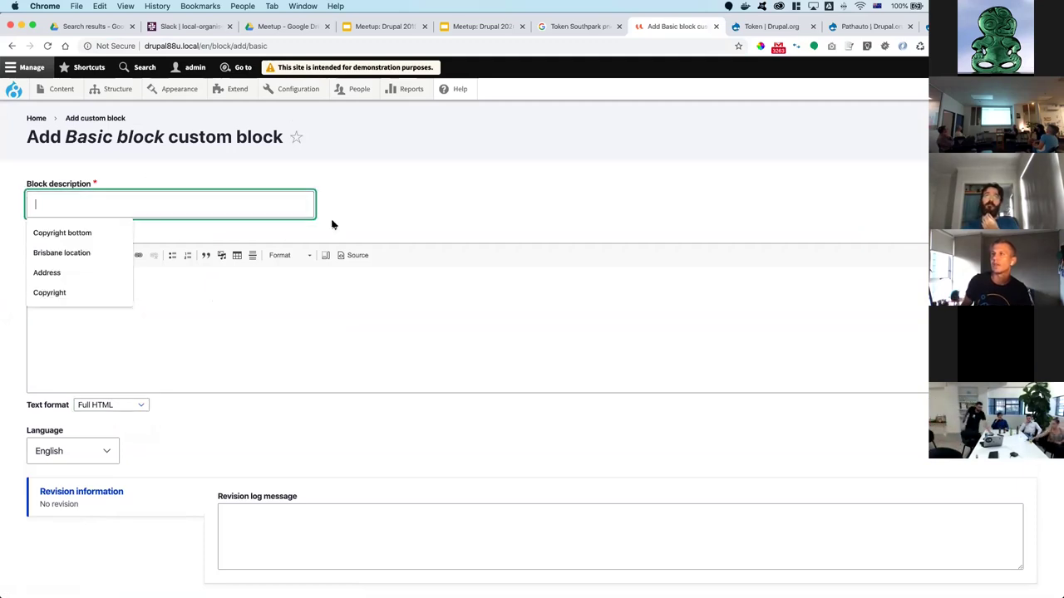
text(Copyrihg)
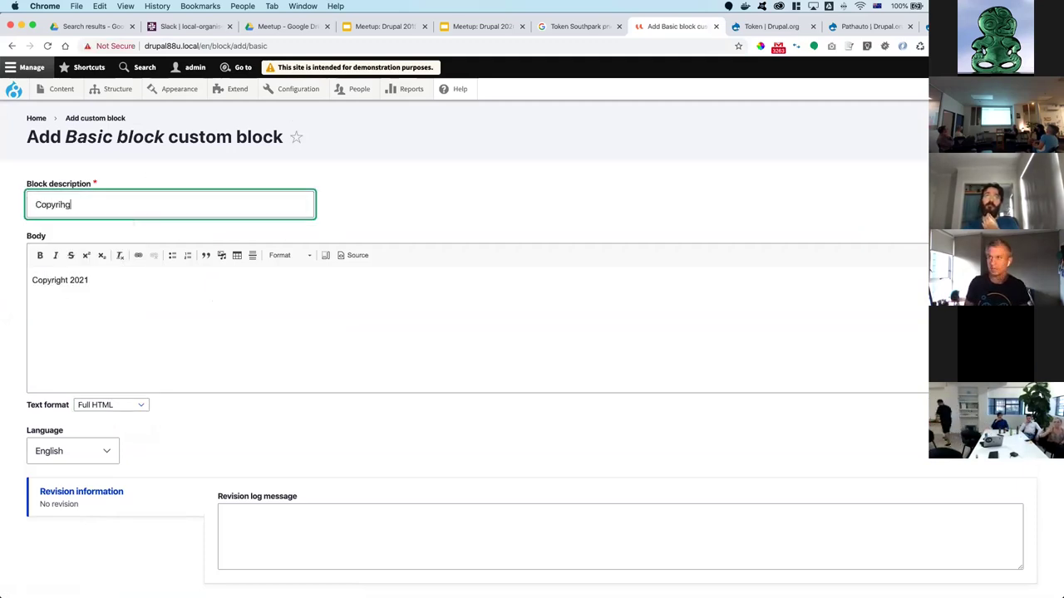
key(BackSpace)
key(BackSpace)
key(BackSpace)
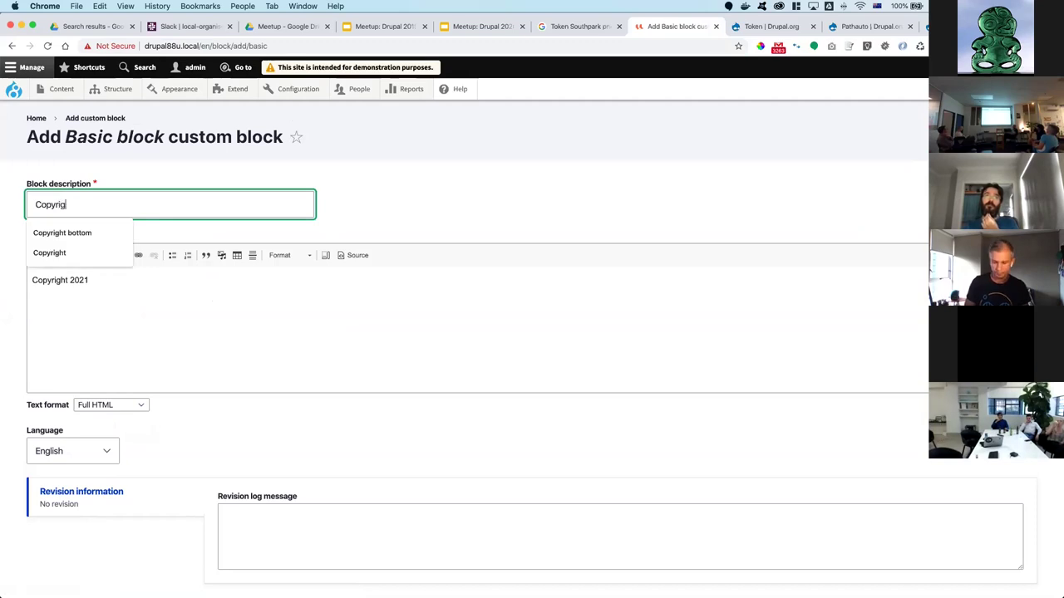
click(803, 308)
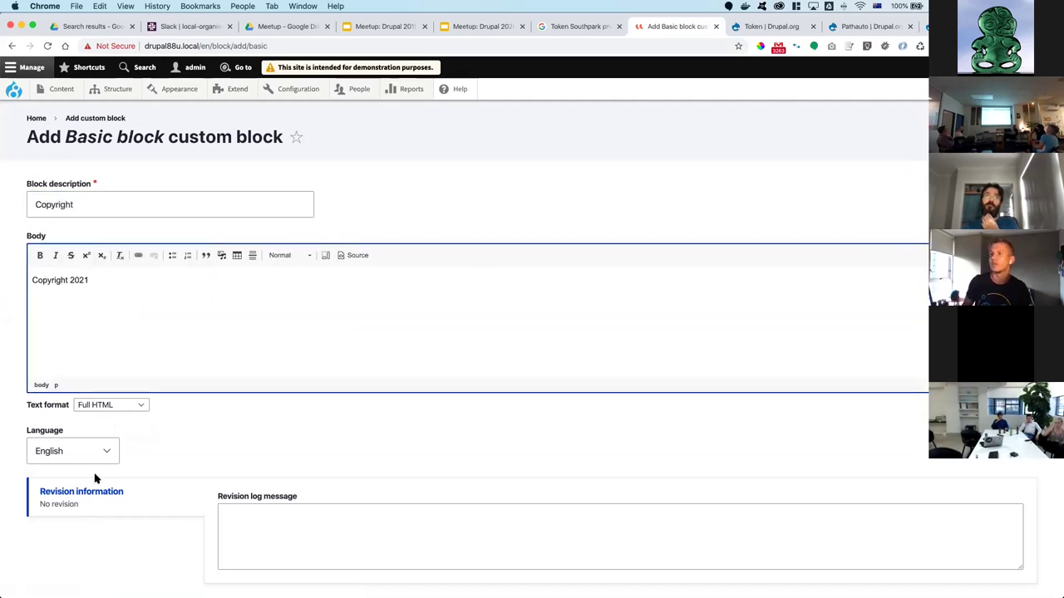
scroll(94, 478, down, 2)
click(52, 521)
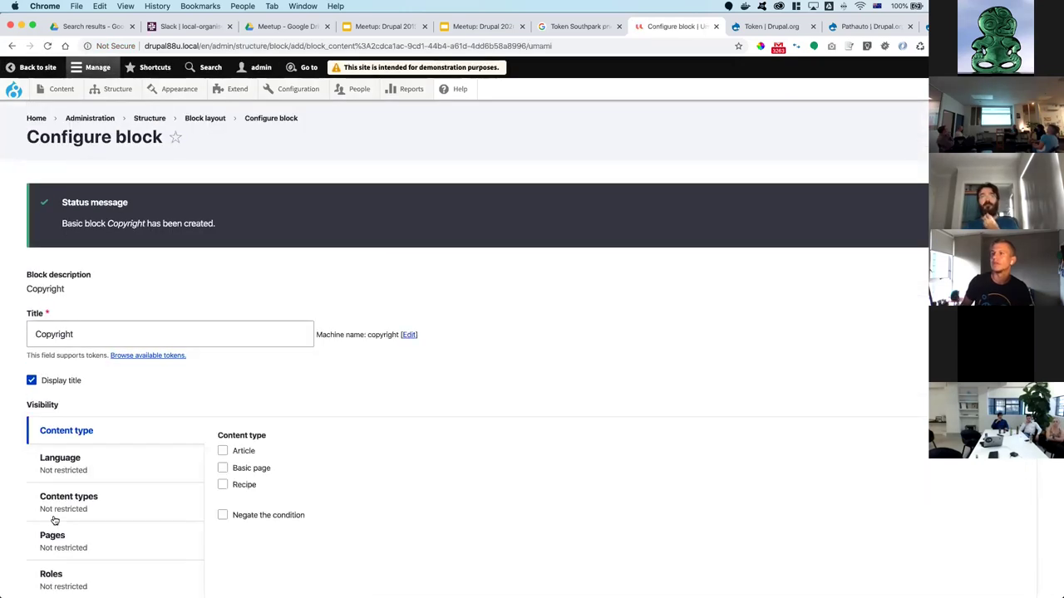
- Place the Copyright block in the Bottom region with its title hidden and save the block configuration
scroll(178, 446, down, 3)
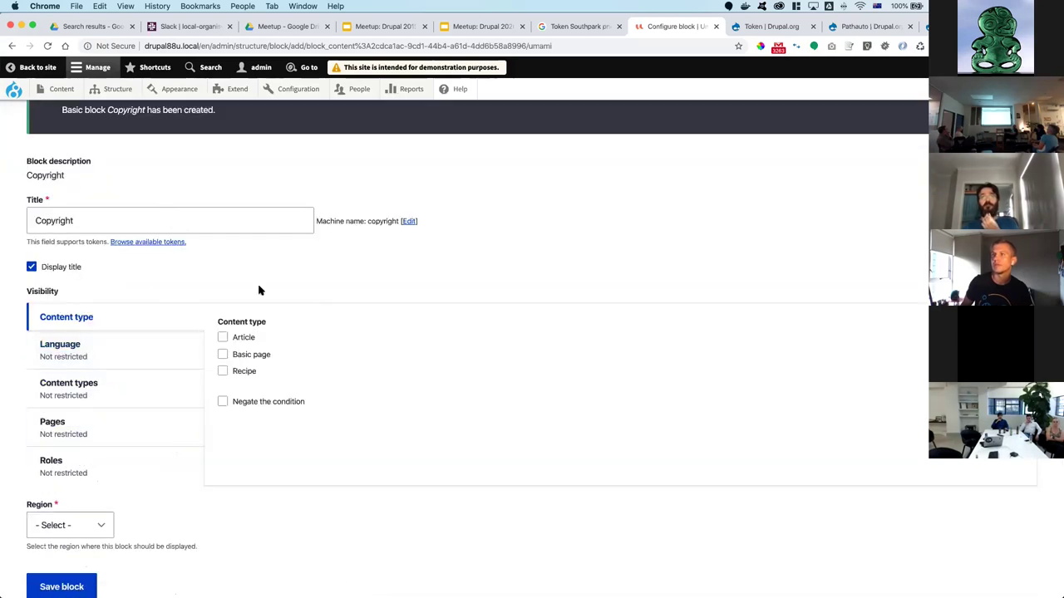
click(65, 524)
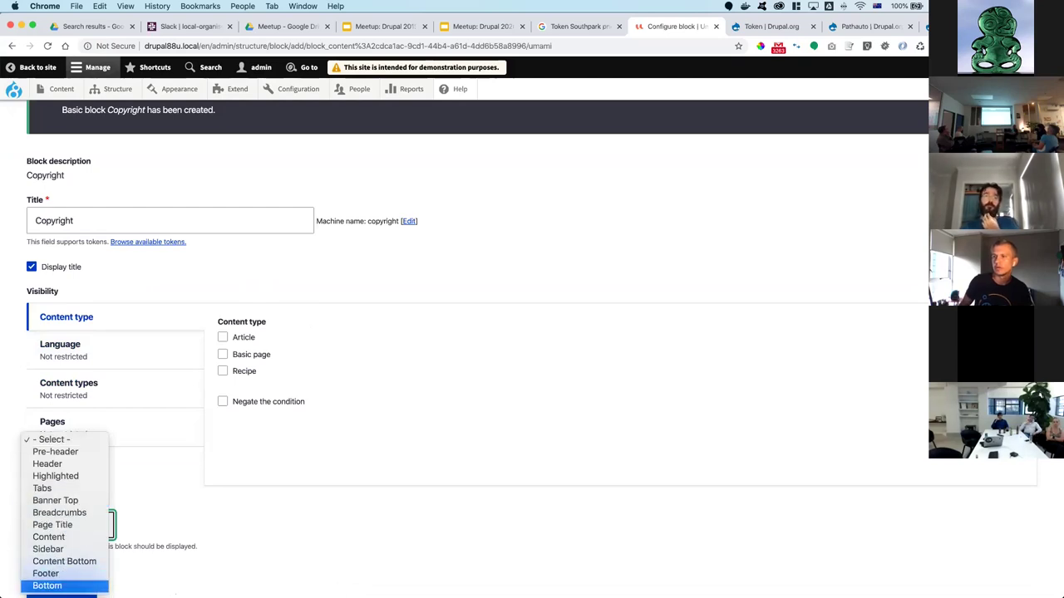
click(48, 586)
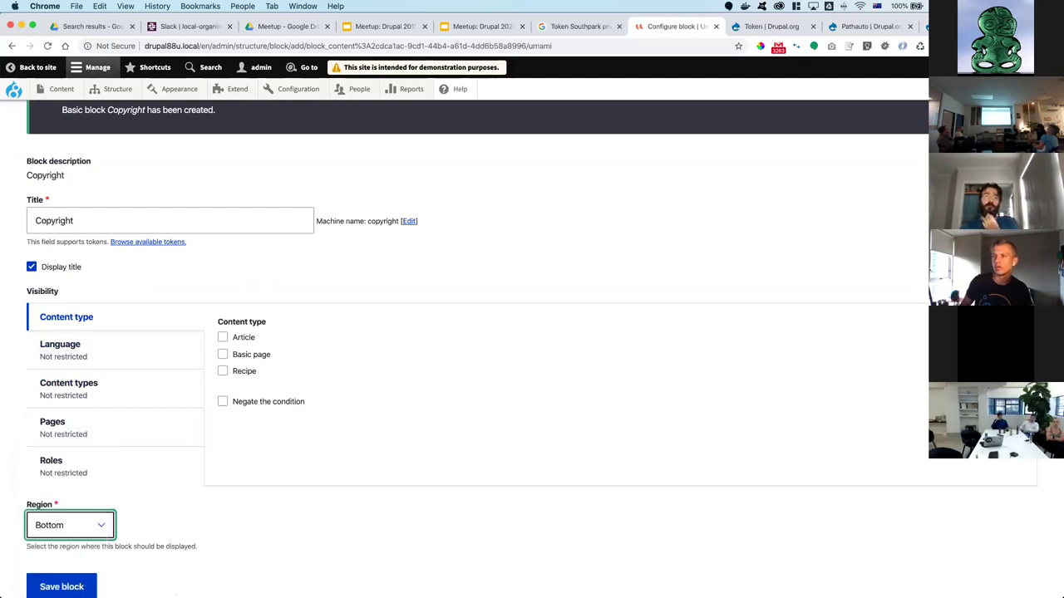
click(30, 267)
click(55, 580)
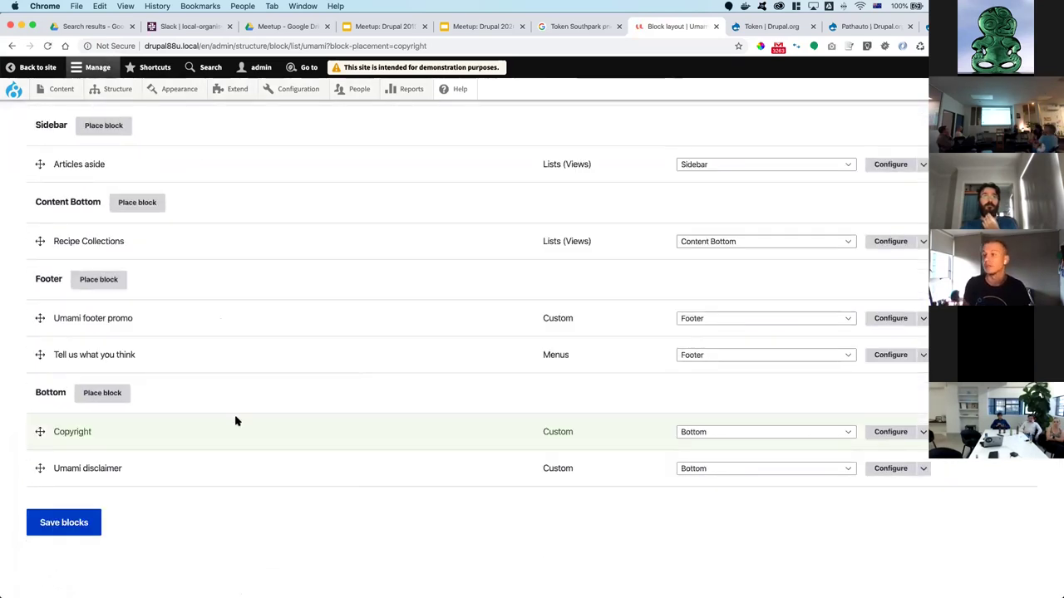
- Open the site's Drupal Camp Byron Bay page in a separate tab and check the copyright text below the footer
scroll(337, 470, up, 15)
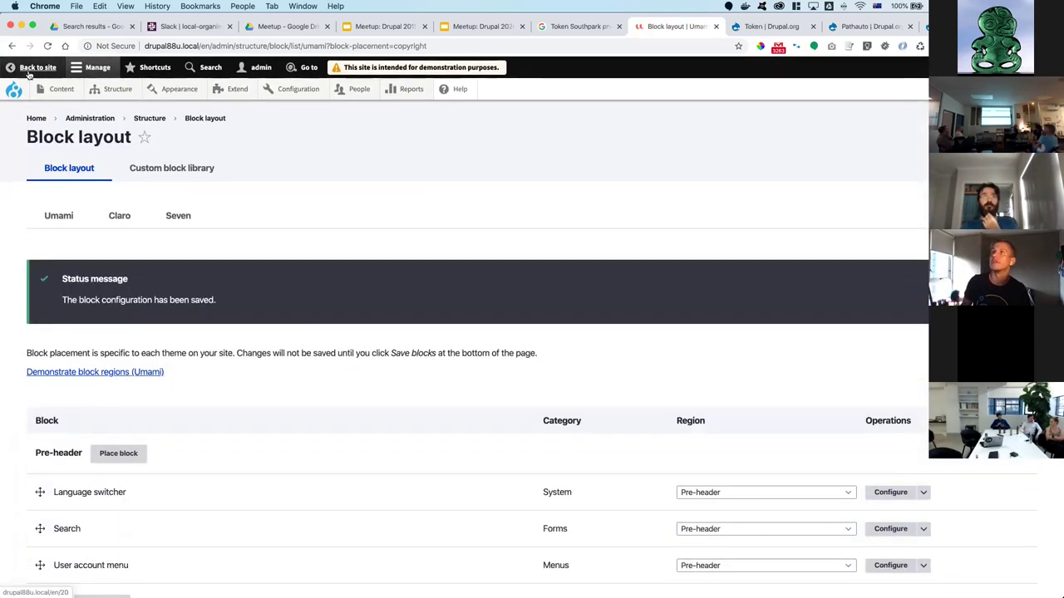
super+click(31, 73)
click(696, 28)
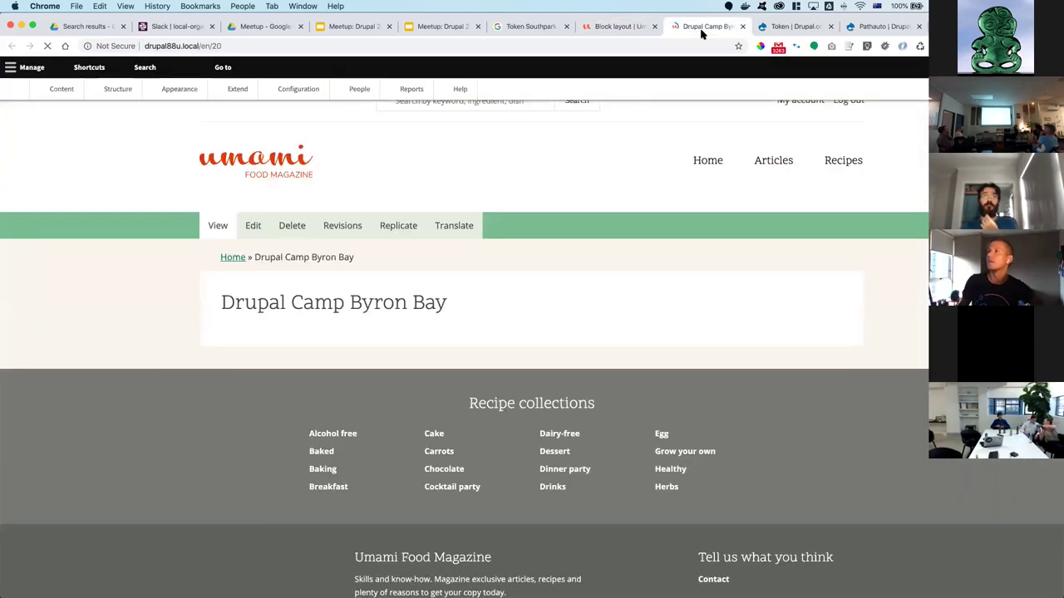
scroll(608, 297, down, 4)
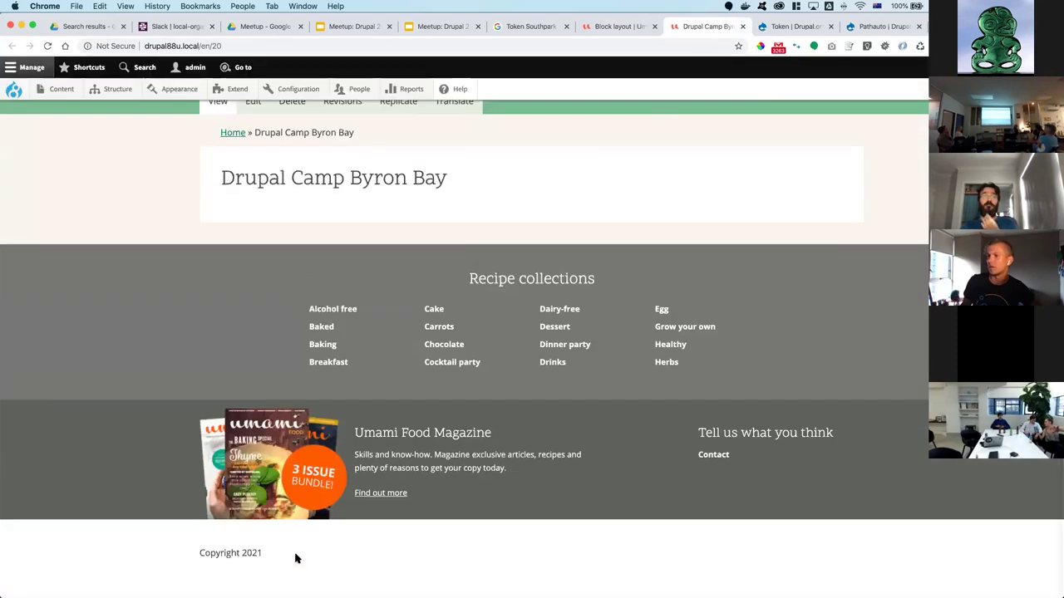
double_click(247, 552)
click(227, 550)
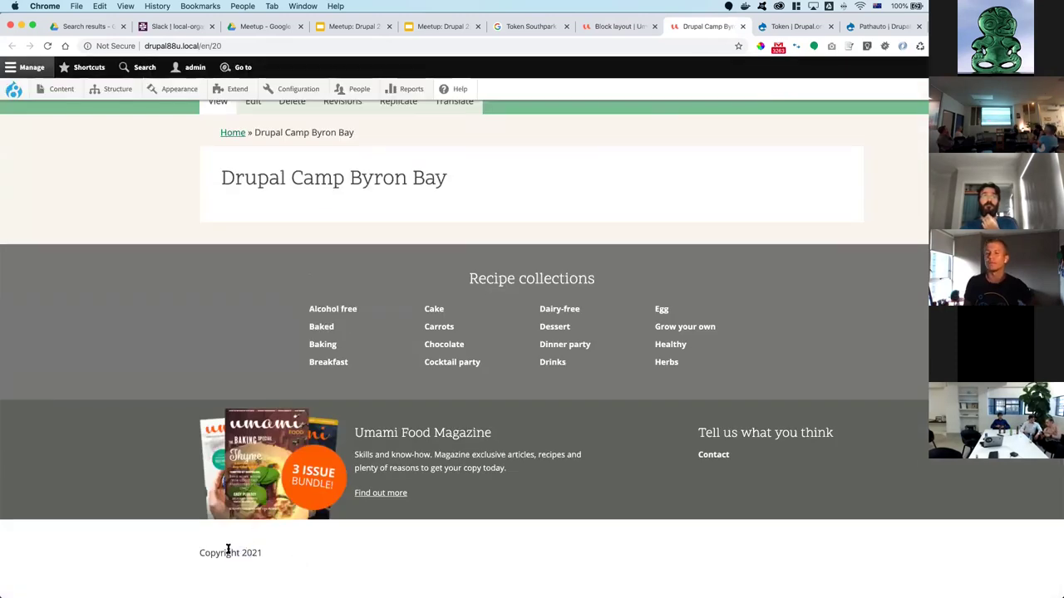
click(234, 67)
text(to)
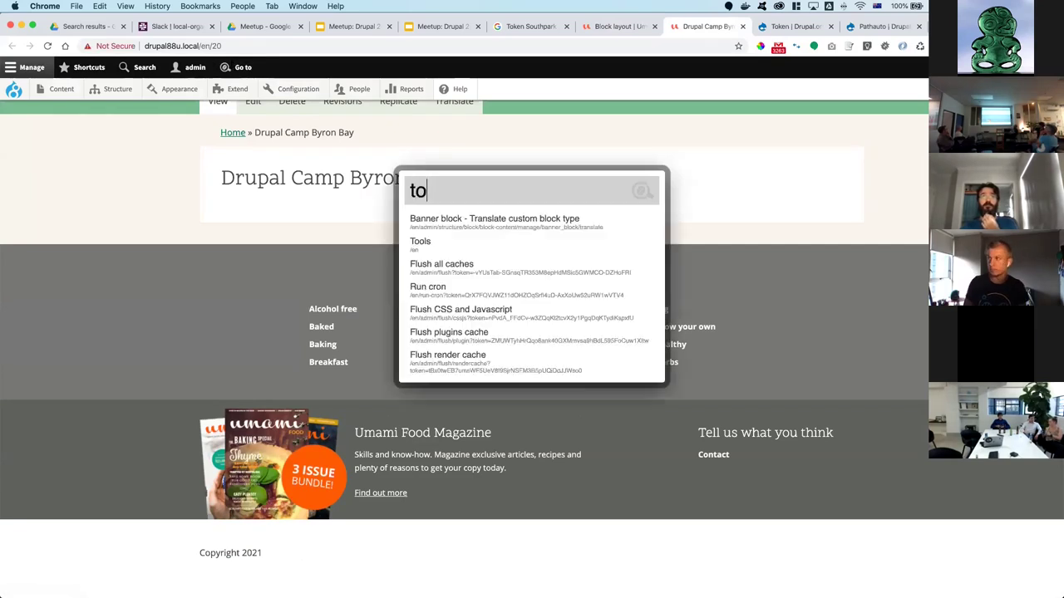
text(kens)
key(BackSpace)
key(BackSpace)
key(BackSpace)
key(BackSpace)
key(BackSpace)
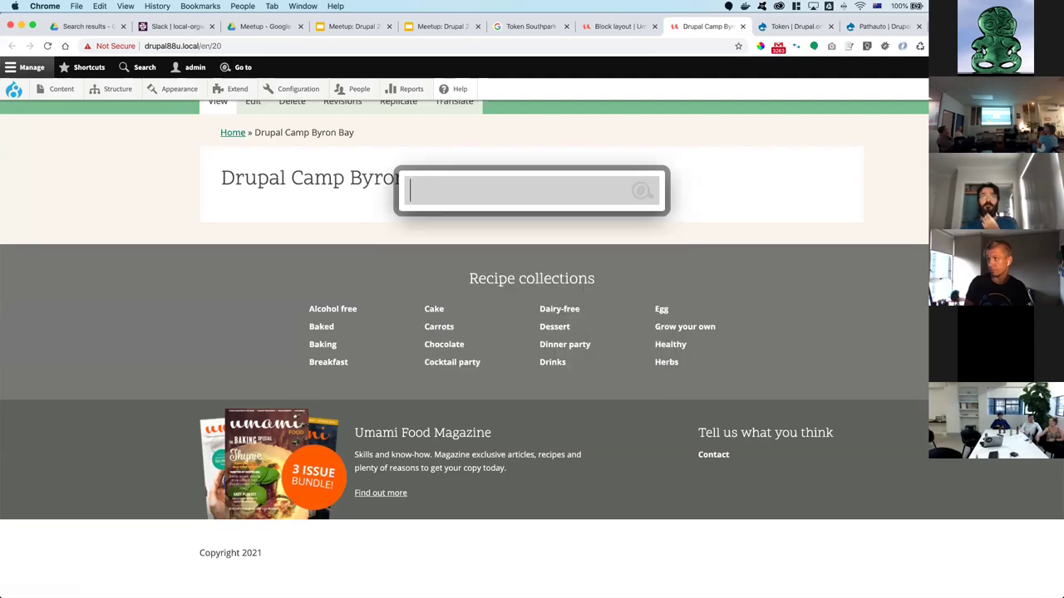
click(236, 89)
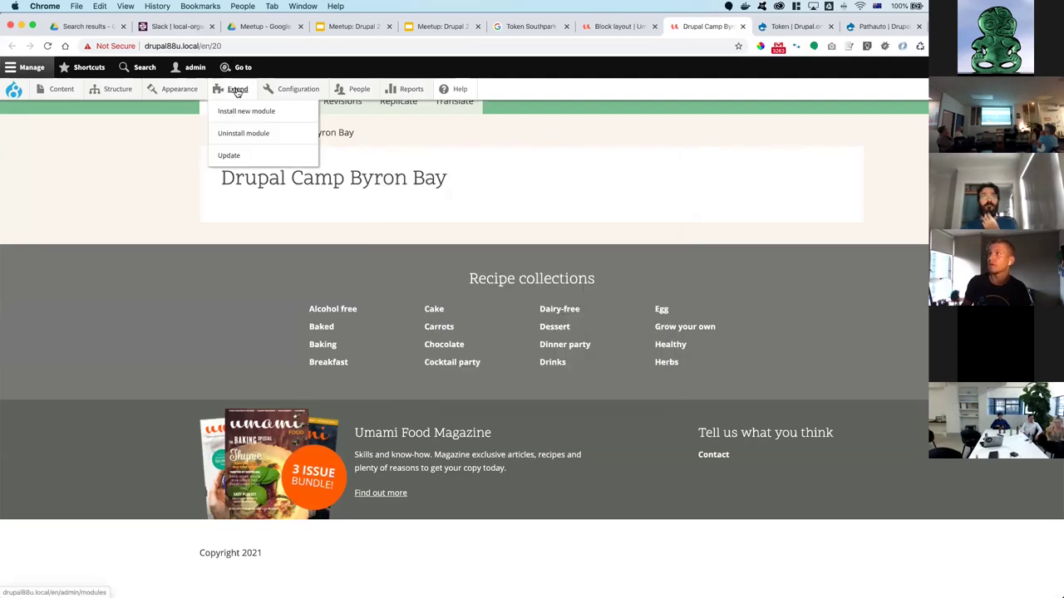
- Filter the site's module list by "toke" and open the Token module's help page
click(237, 91)
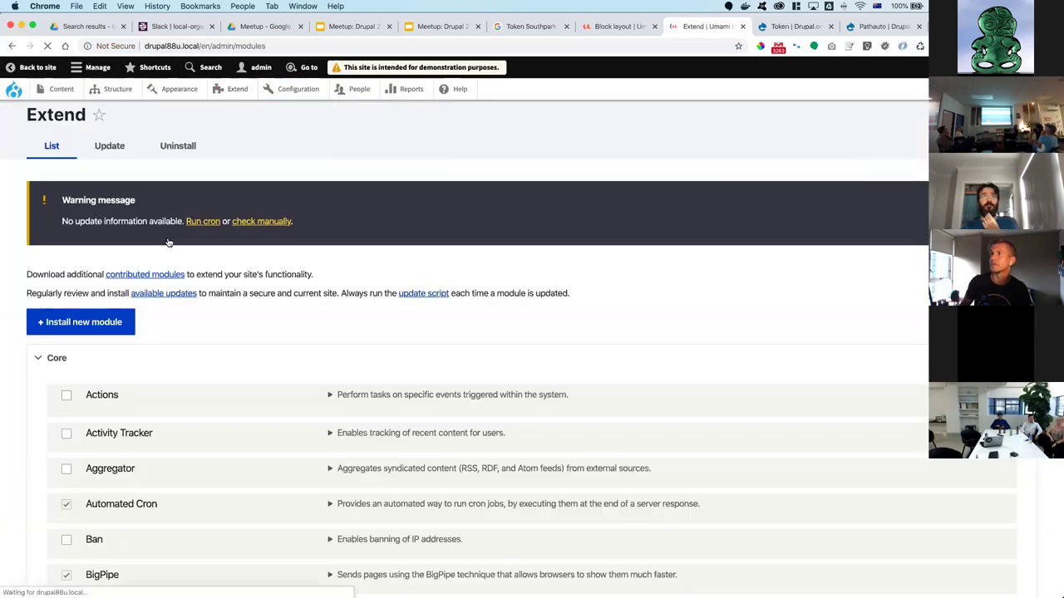
click(85, 385)
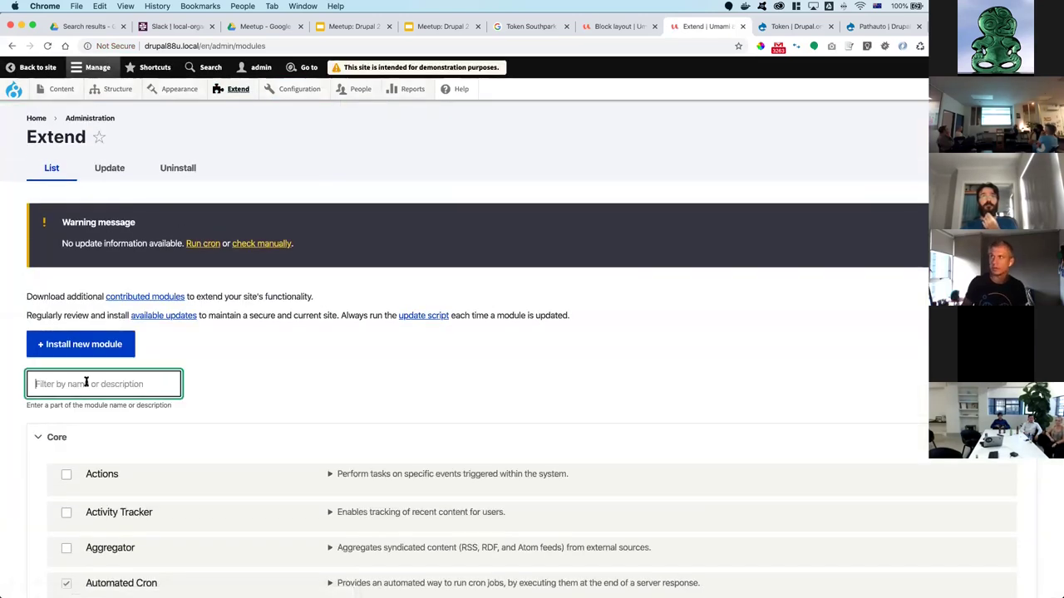
text(toke)
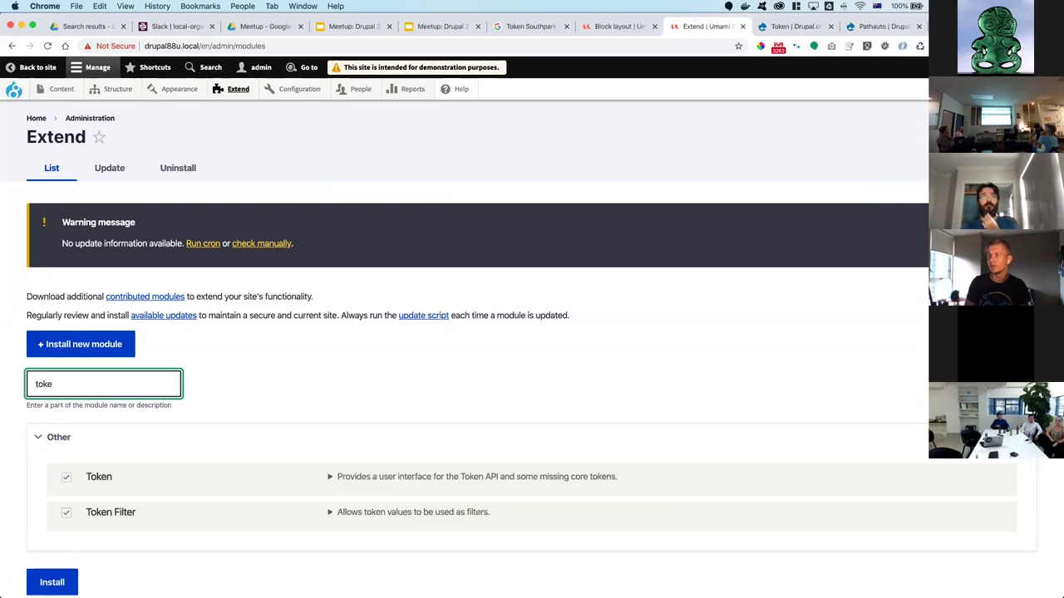
click(329, 477)
scroll(328, 474, down, 4)
click(347, 439)
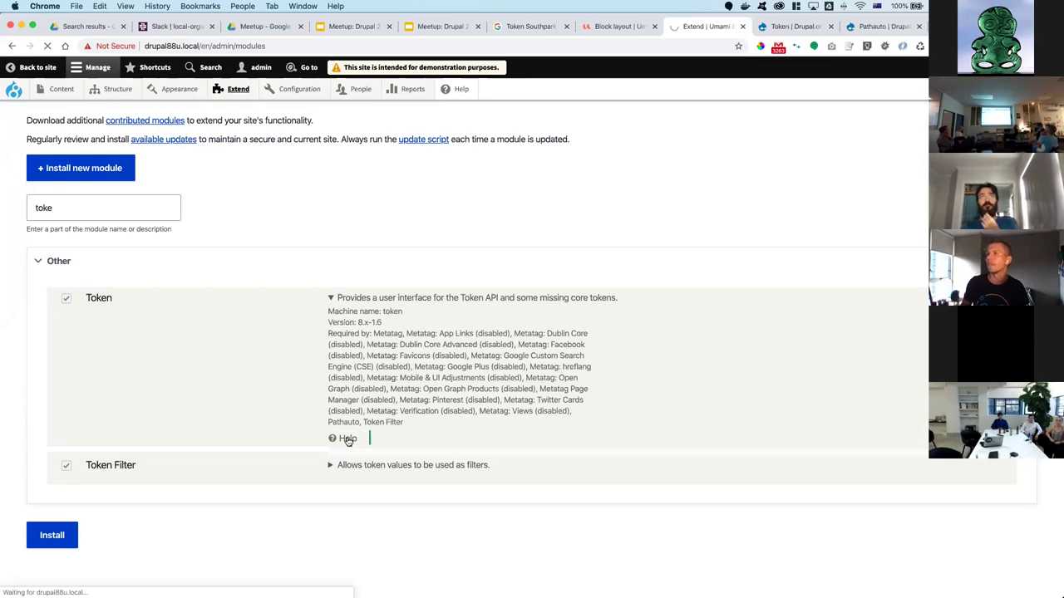
- Find "date" on the Token help page, expand the Current date tokens and copy the custom format token [current-date:custom:?]
scroll(348, 441, down, 2)
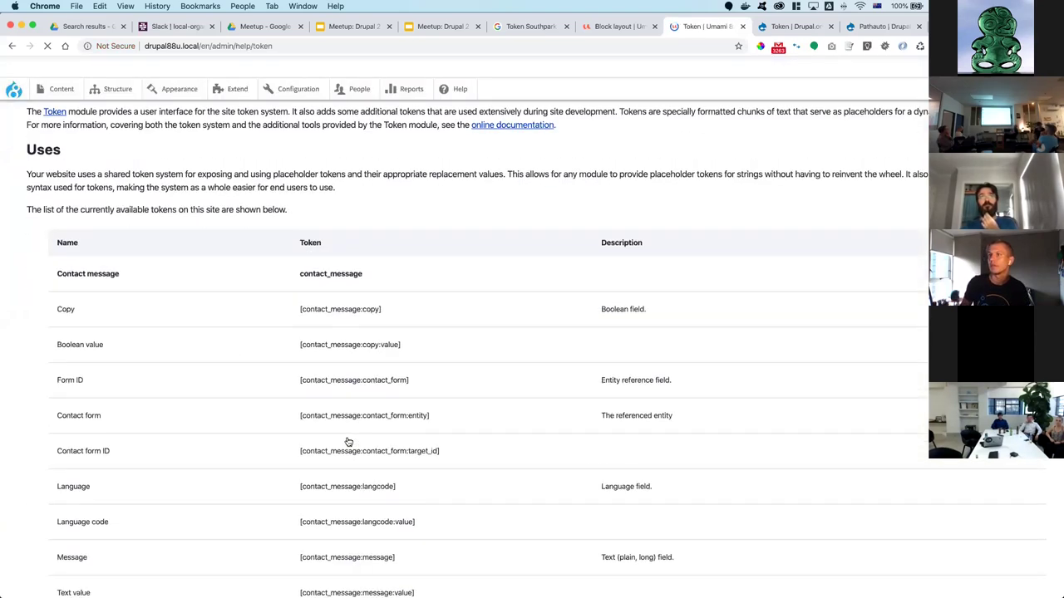
scroll(348, 442, down, 3)
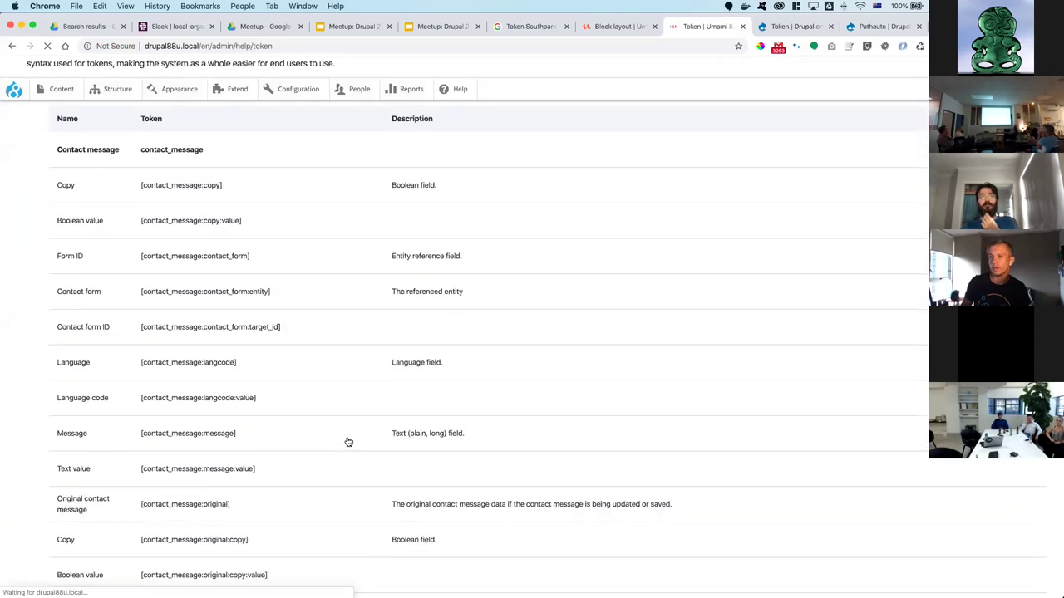
key(super+f)
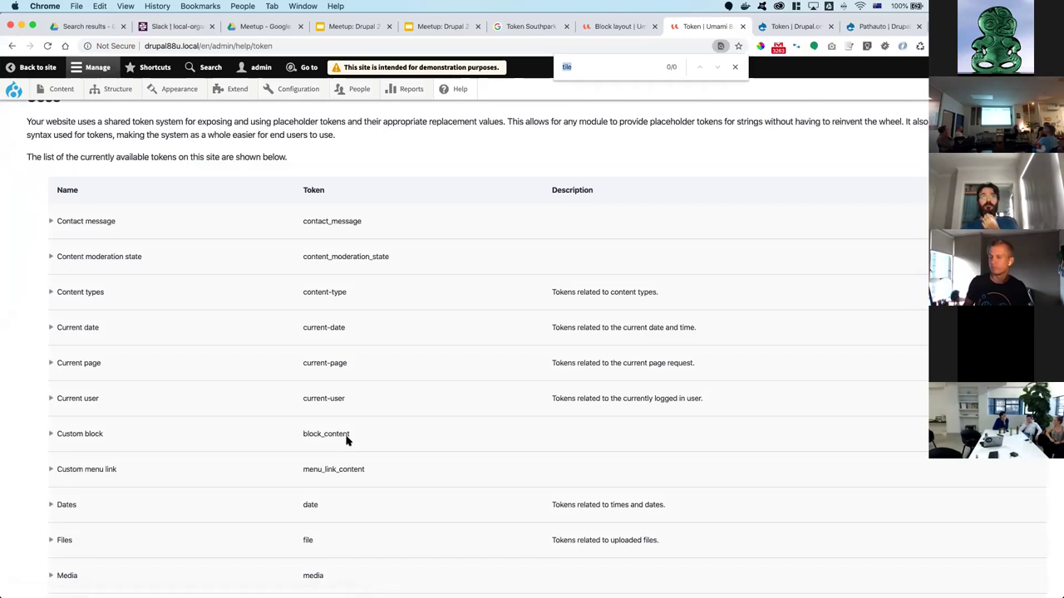
text(date)
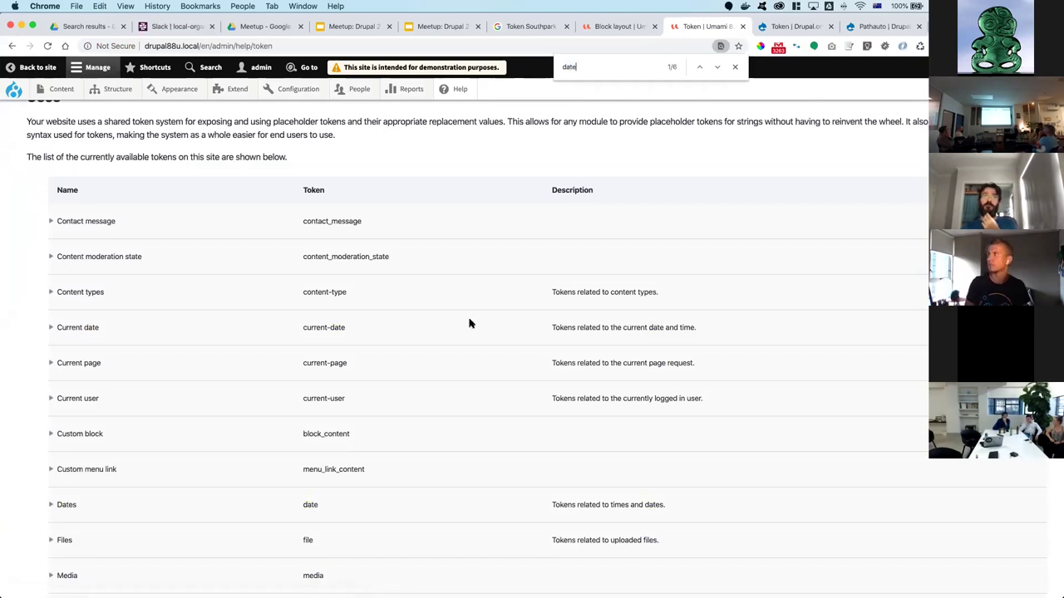
click(51, 328)
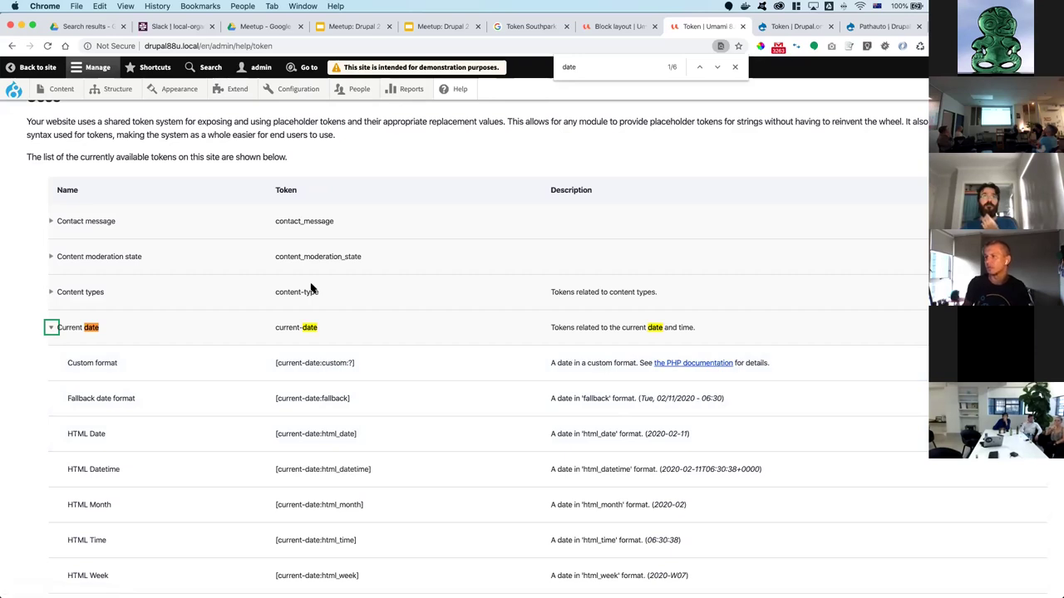
drag(359, 366, 271, 359)
key(super+c)
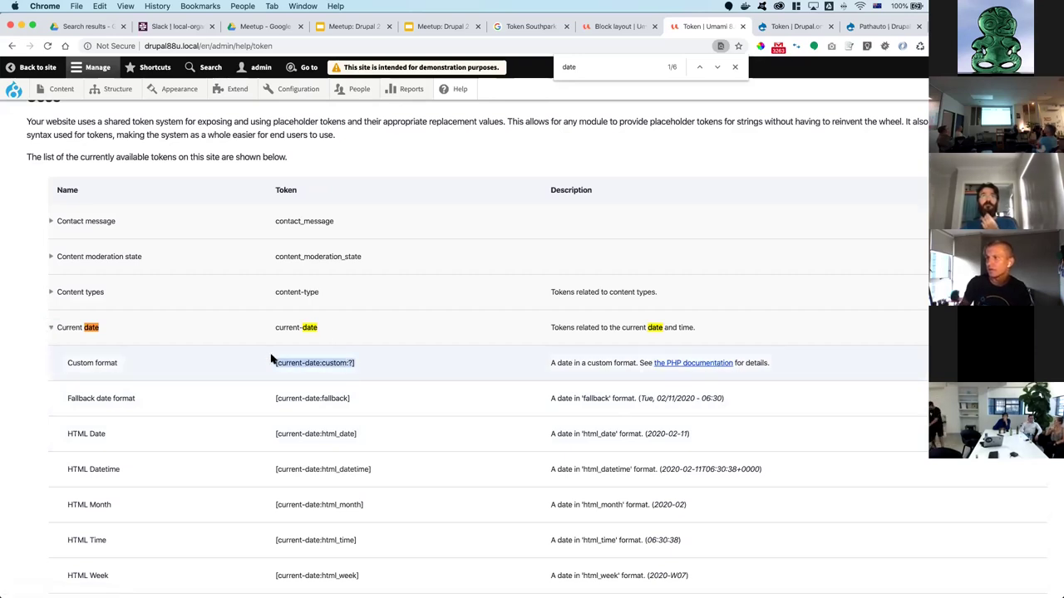
scroll(252, 229, up, 1)
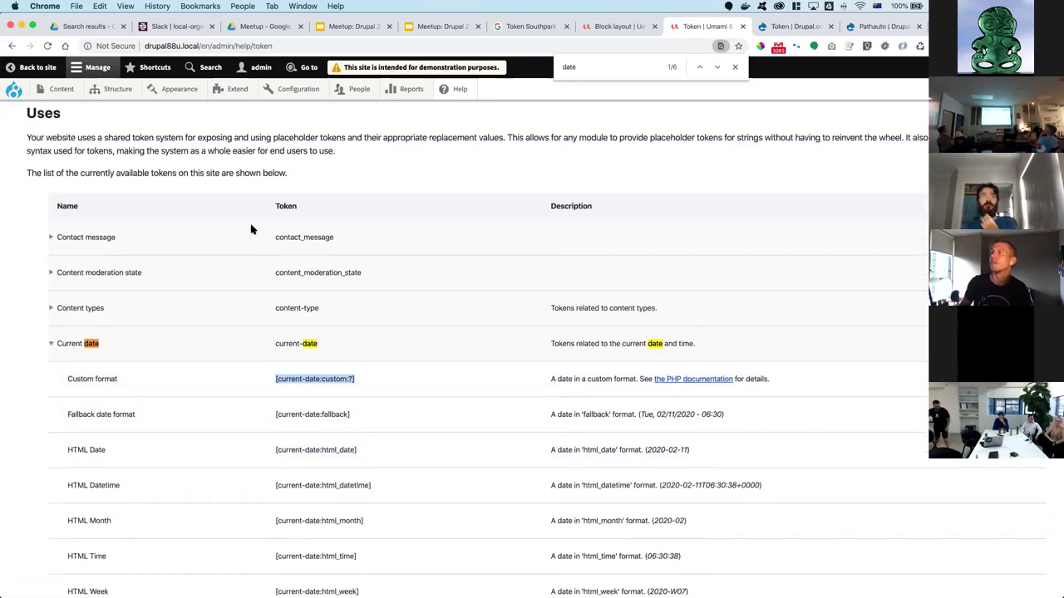
scroll(251, 228, up, 3)
mouse_move(116, 95)
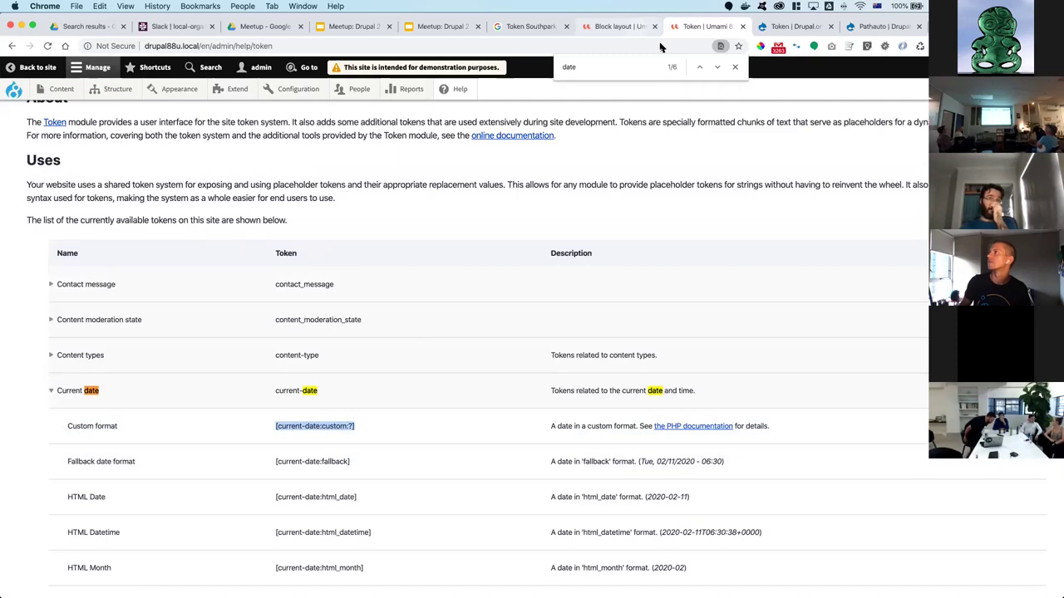
- Edit the Copyright custom block, replace the year 2021 in its body with the copied token [current-date:custom:?], and save it
click(622, 26)
mouse_move(126, 100)
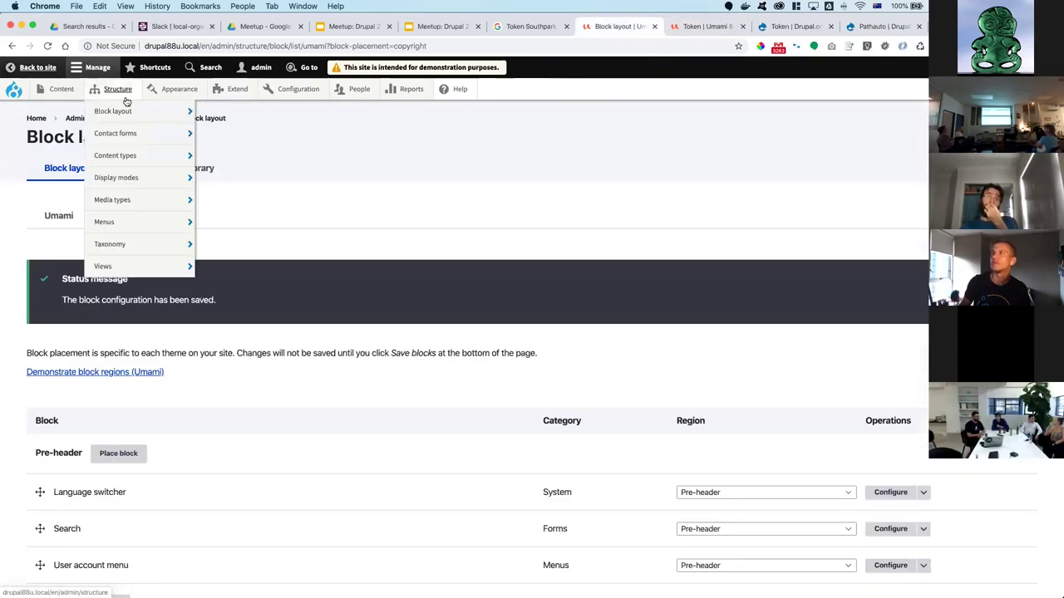
click(224, 156)
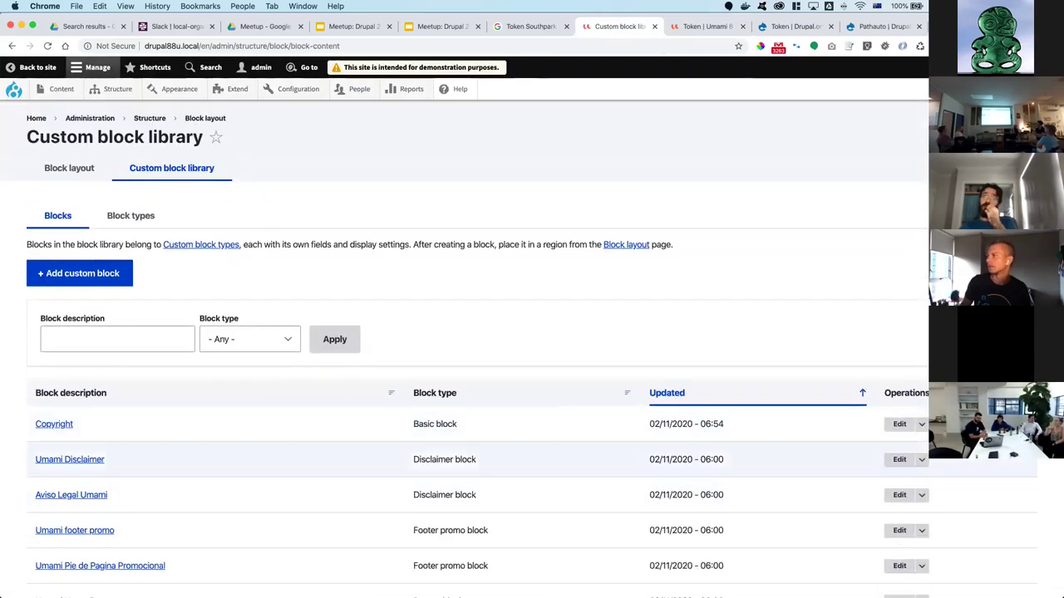
click(893, 424)
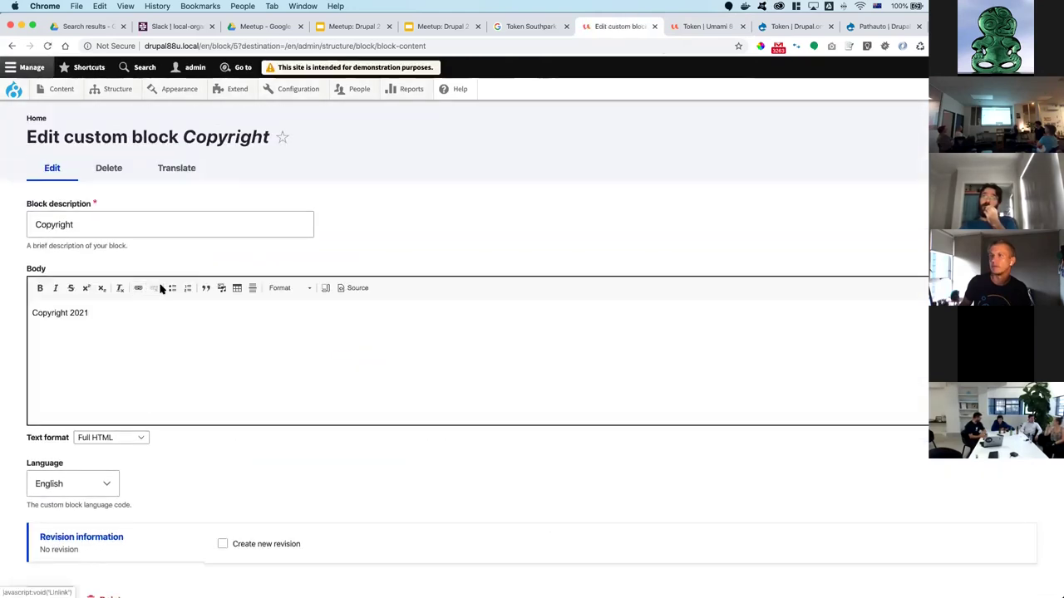
double_click(84, 313)
key(super+v)
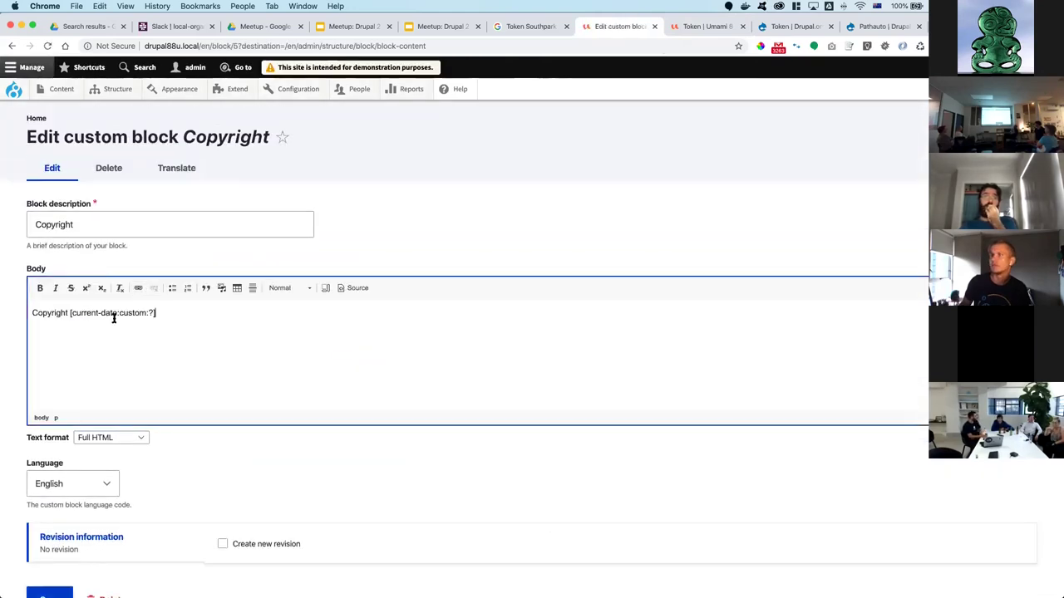
scroll(220, 395, down, 2)
click(45, 539)
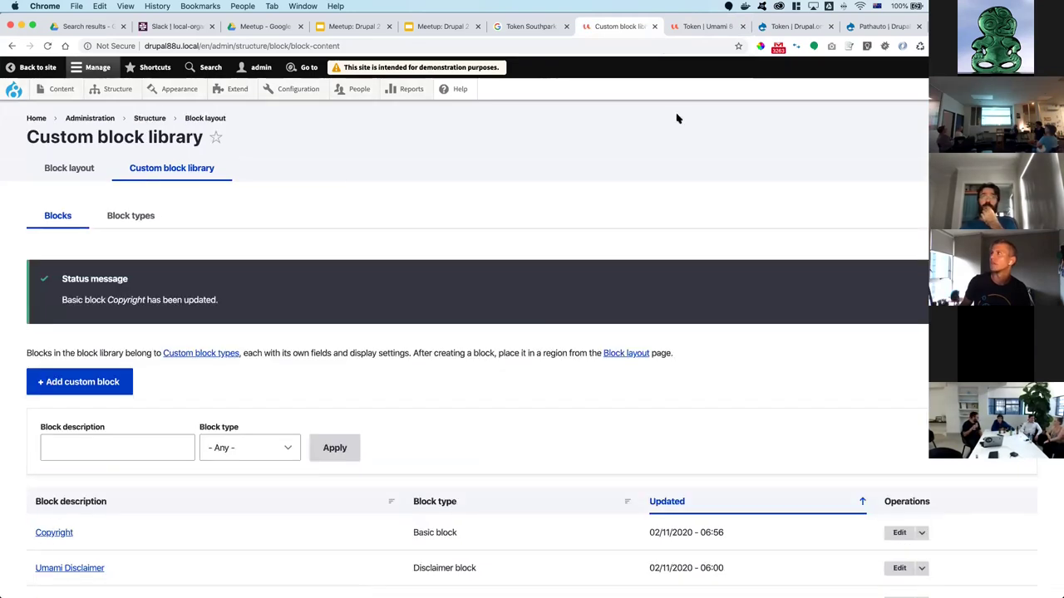
- Return from the Token help page to the Drupal Camp Byron Bay page and reload it to check the copyright text
key(ctrl+Tab)
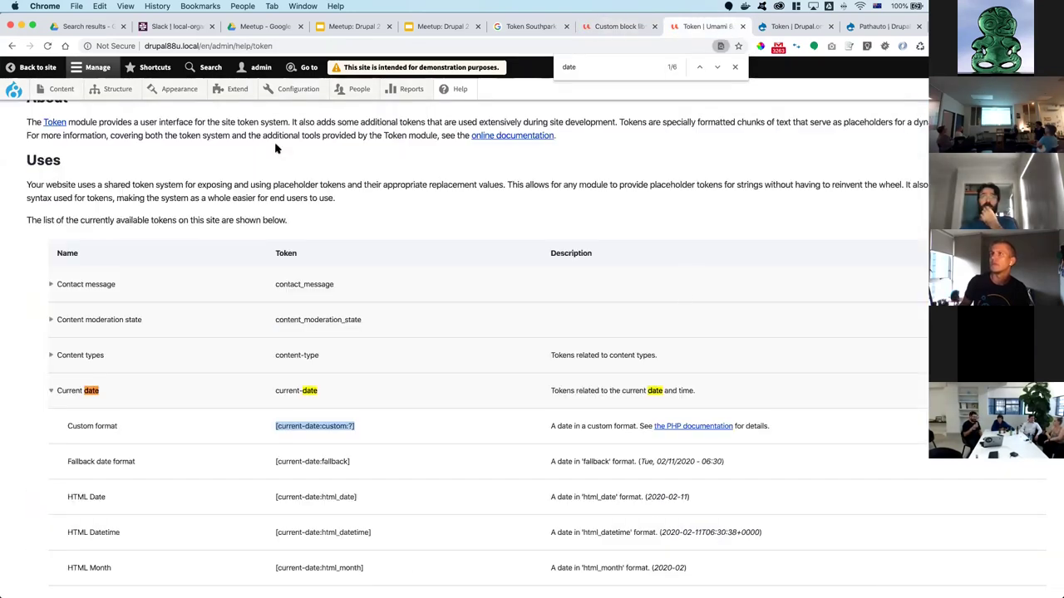
click(46, 70)
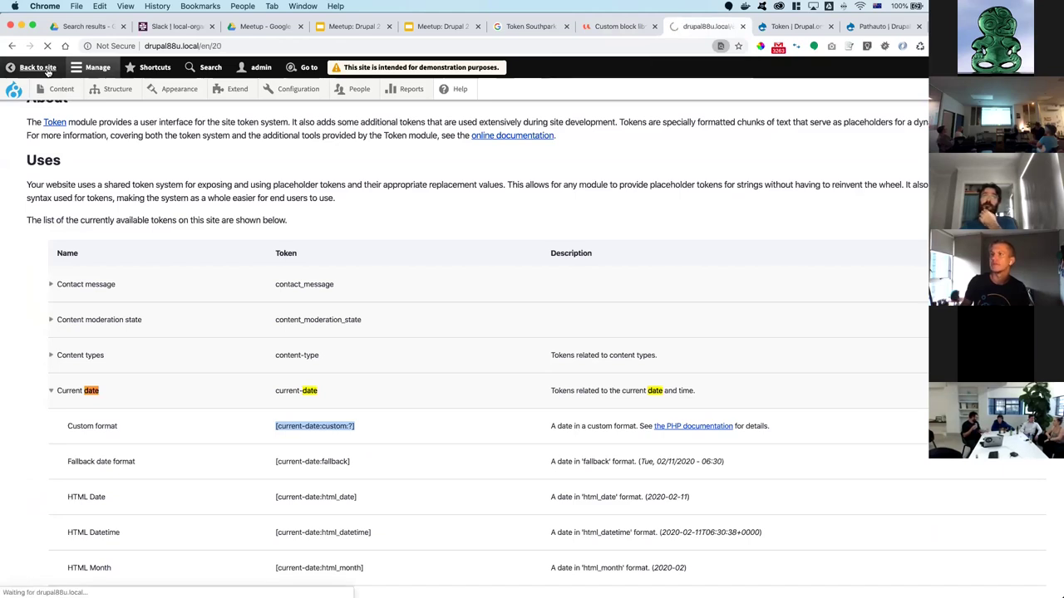
scroll(177, 364, down, 1)
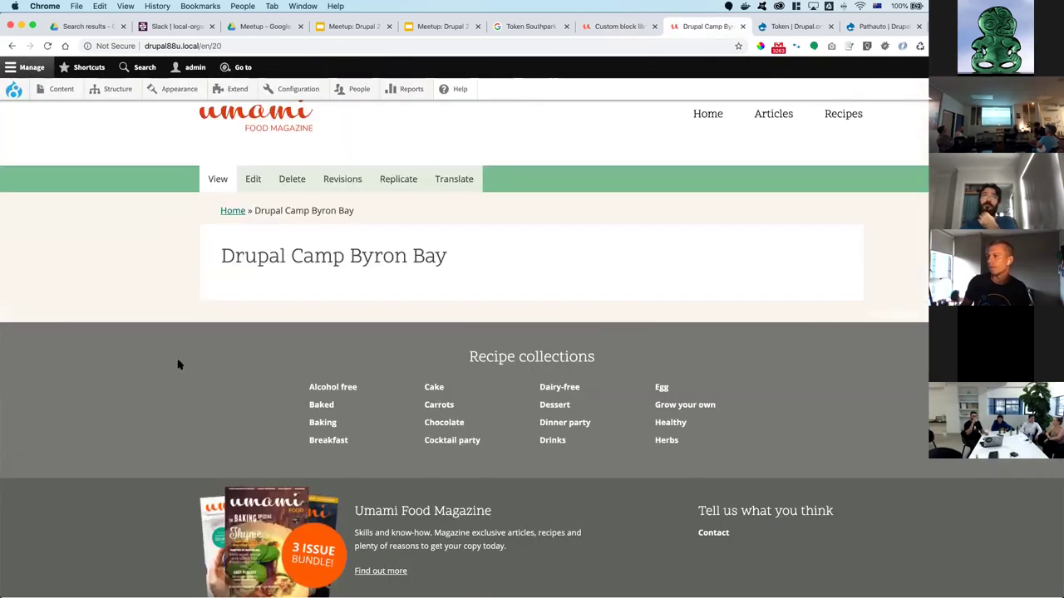
key(super+r)
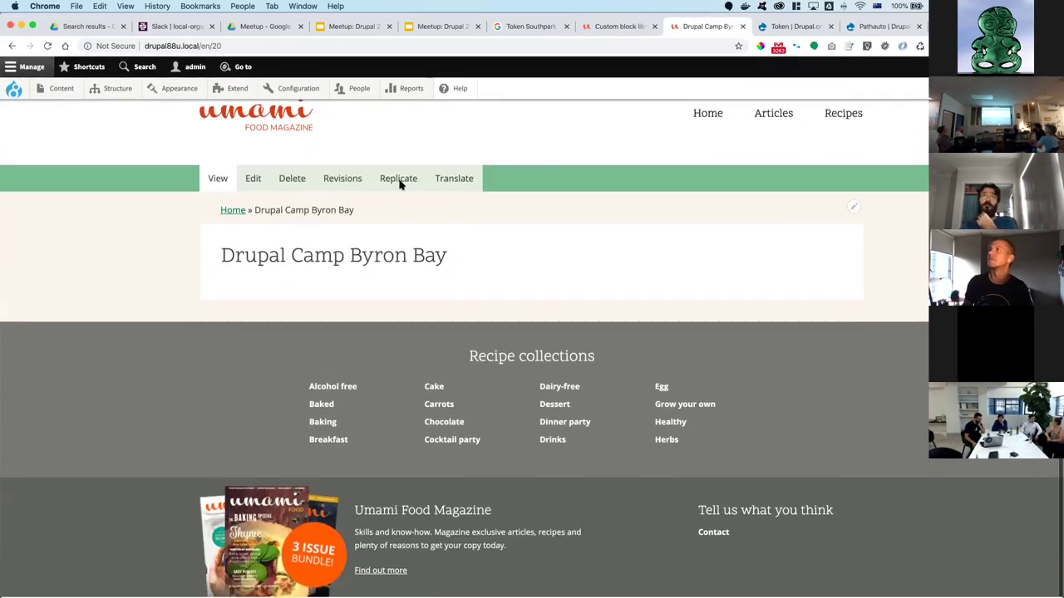
mouse_move(299, 91)
mouse_move(301, 139)
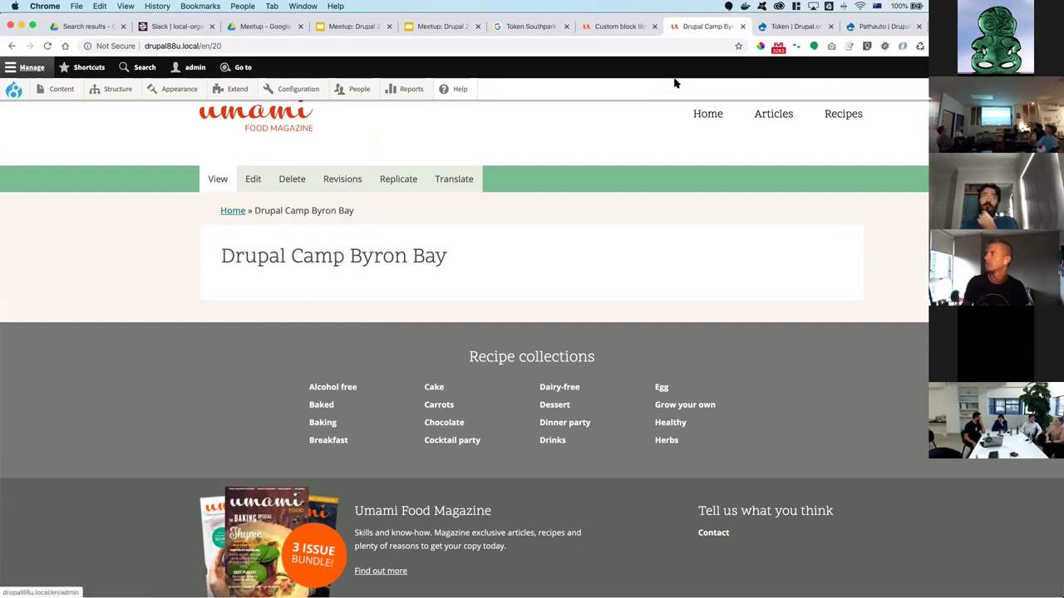
- Reopen the Copyright custom block for editing and examine the HTML source of its body
click(635, 26)
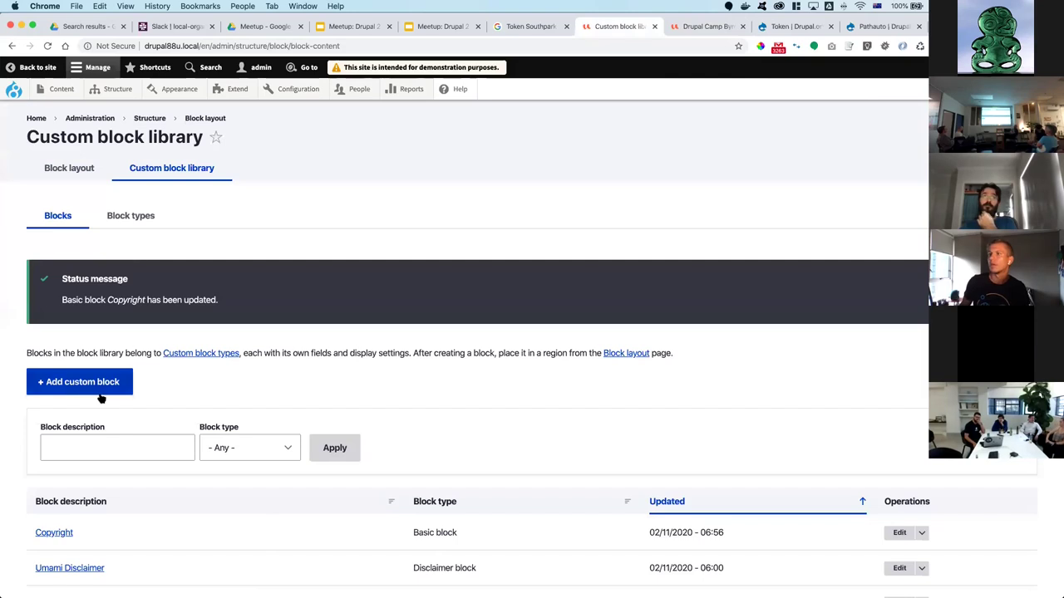
click(898, 534)
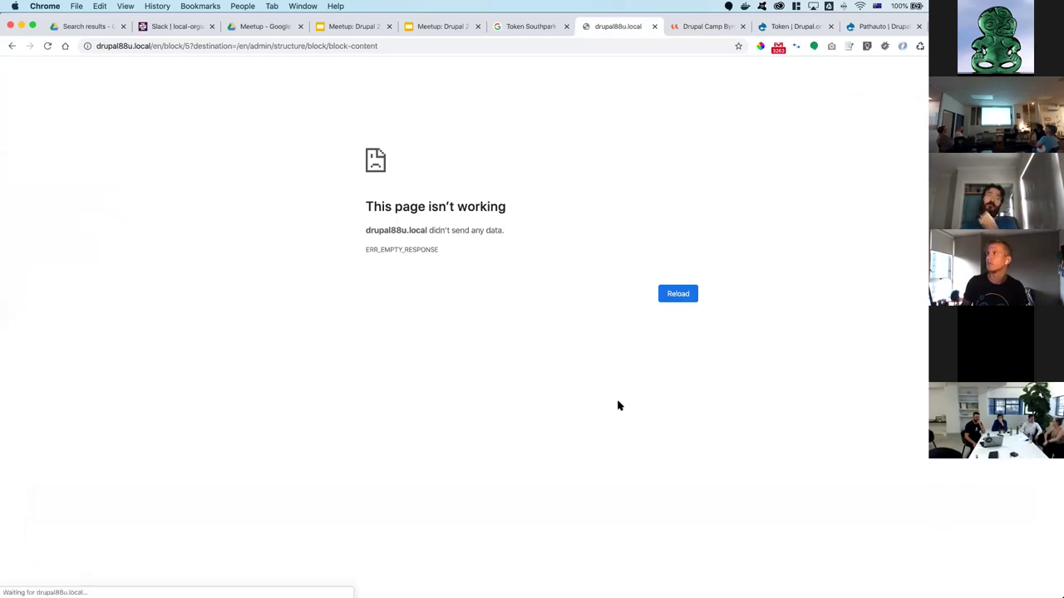
key(super+r)
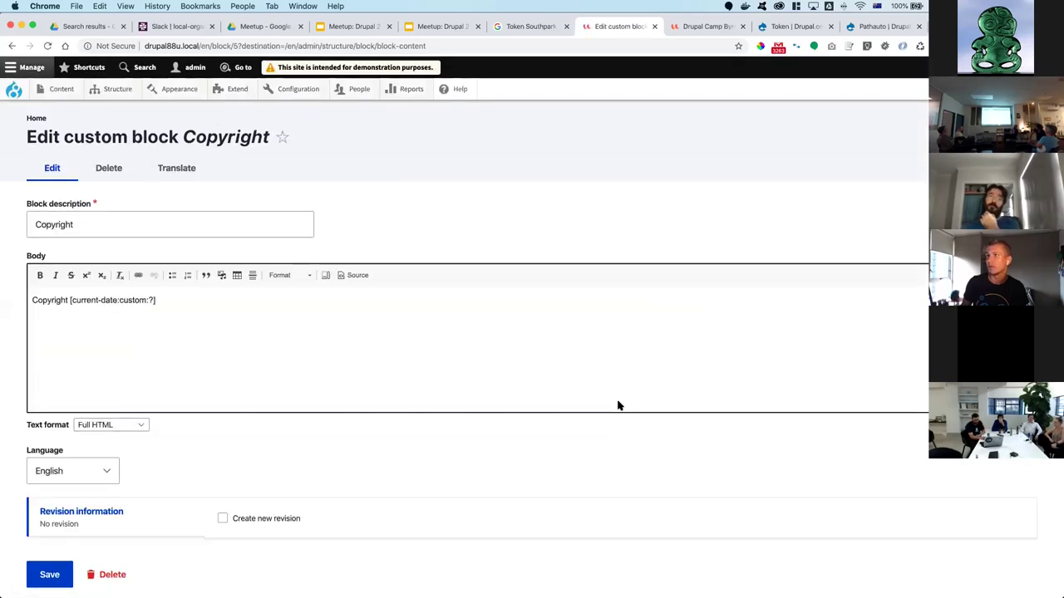
click(353, 275)
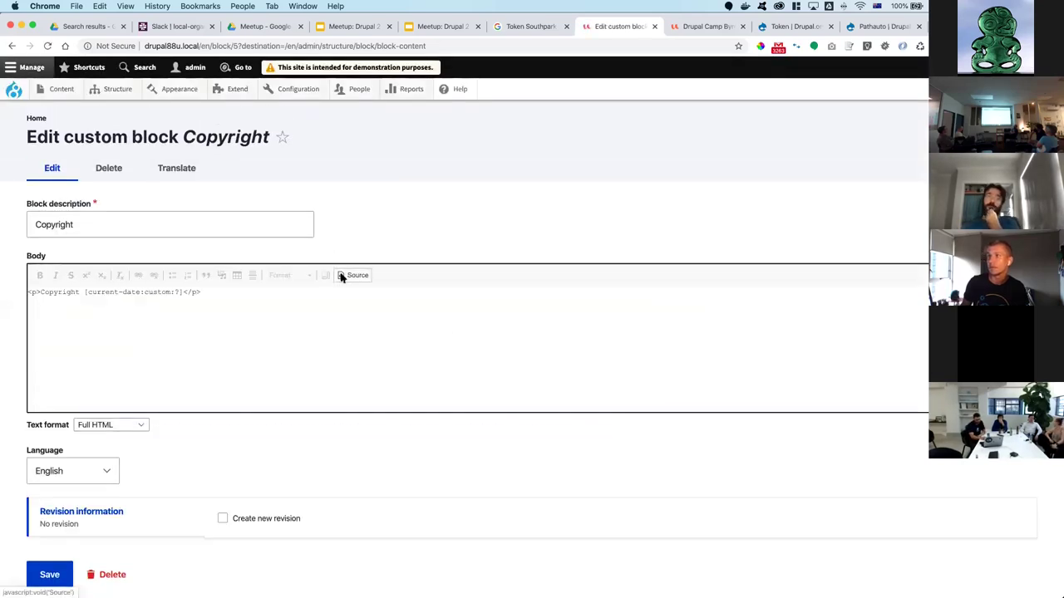
scroll(221, 352, down, 2)
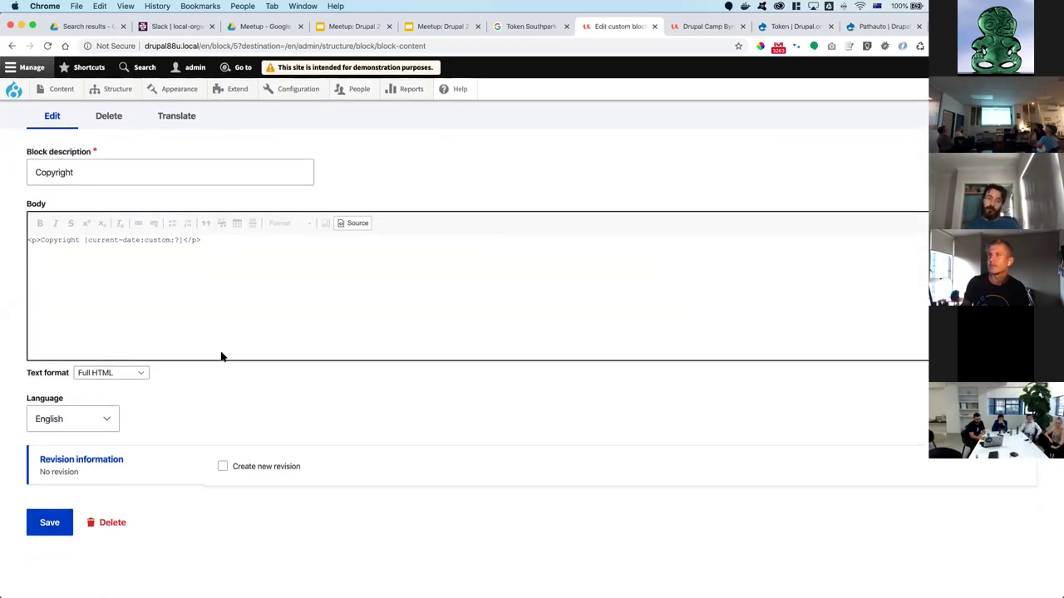
scroll(221, 333, up, 2)
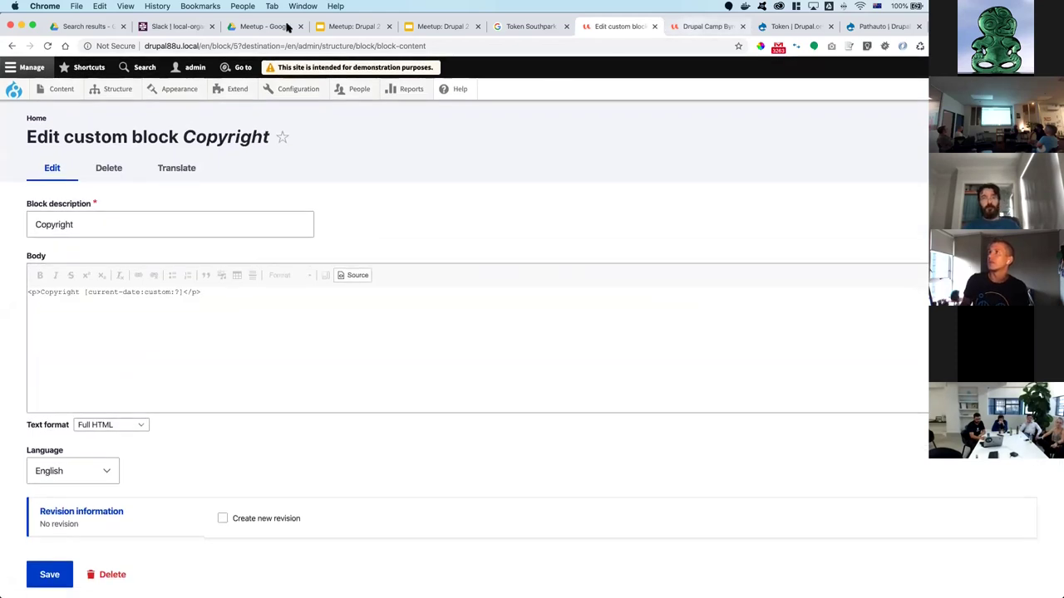
- Open the site's module list in a separate tab and view the Token Filter project page on drupal.org
key(ctrl+Tab)
super+click(237, 89)
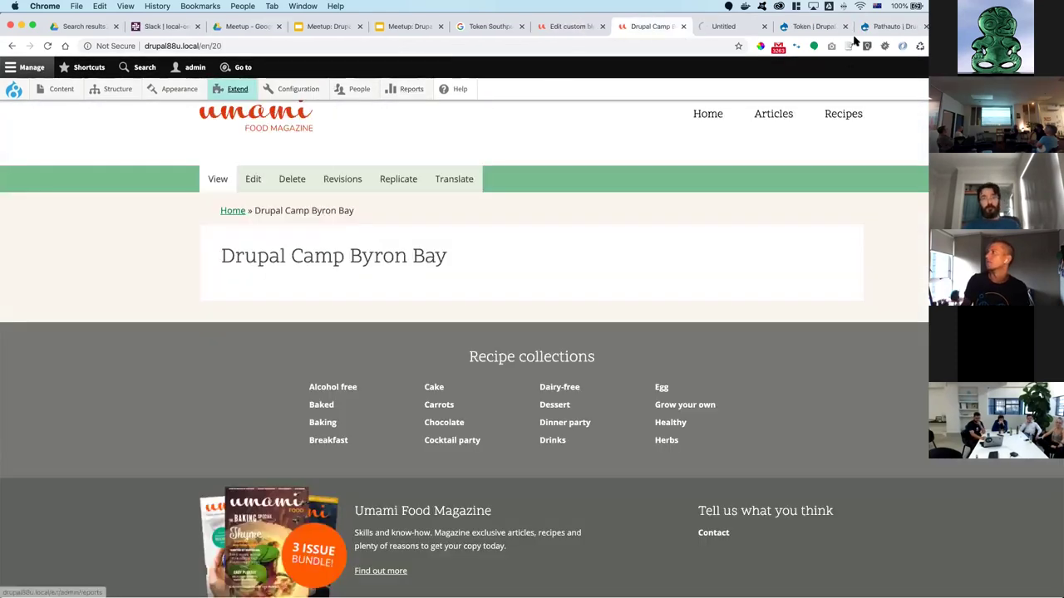
click(816, 26)
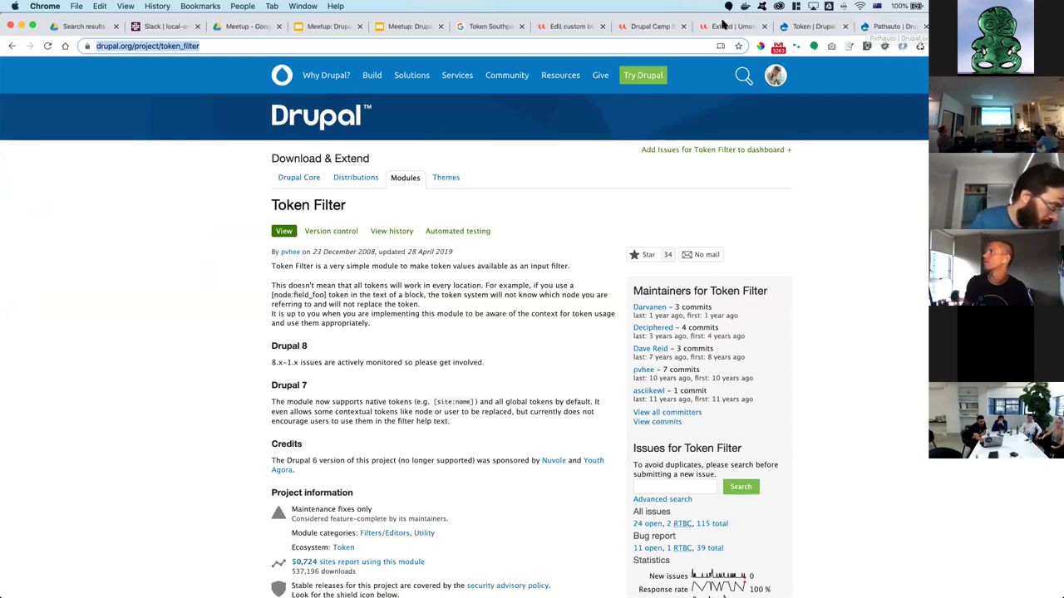
- Filter the site's module list by "token" and expand the Token Filter module's details
click(722, 26)
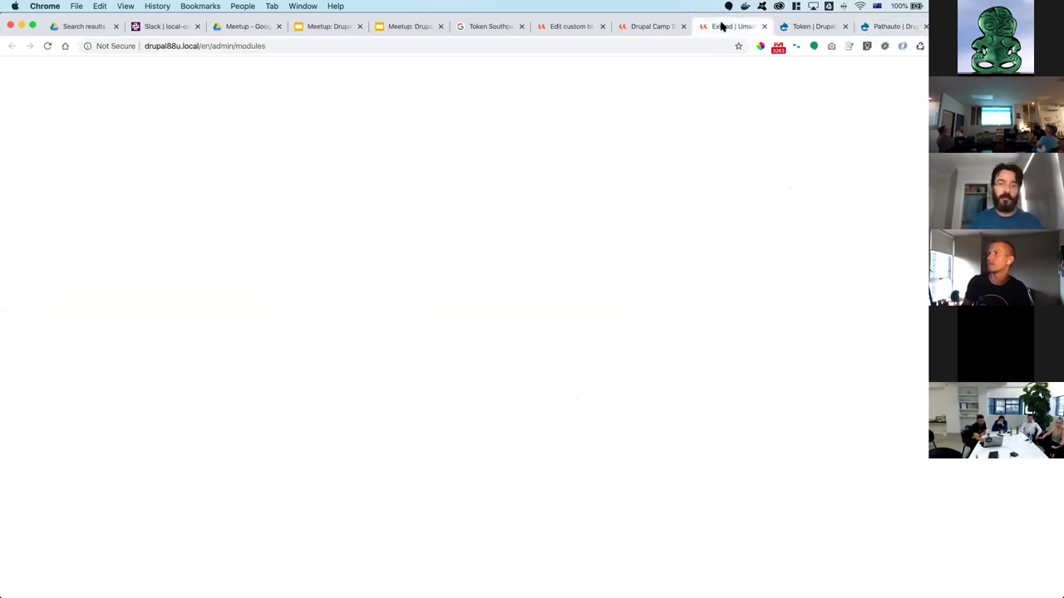
click(51, 385)
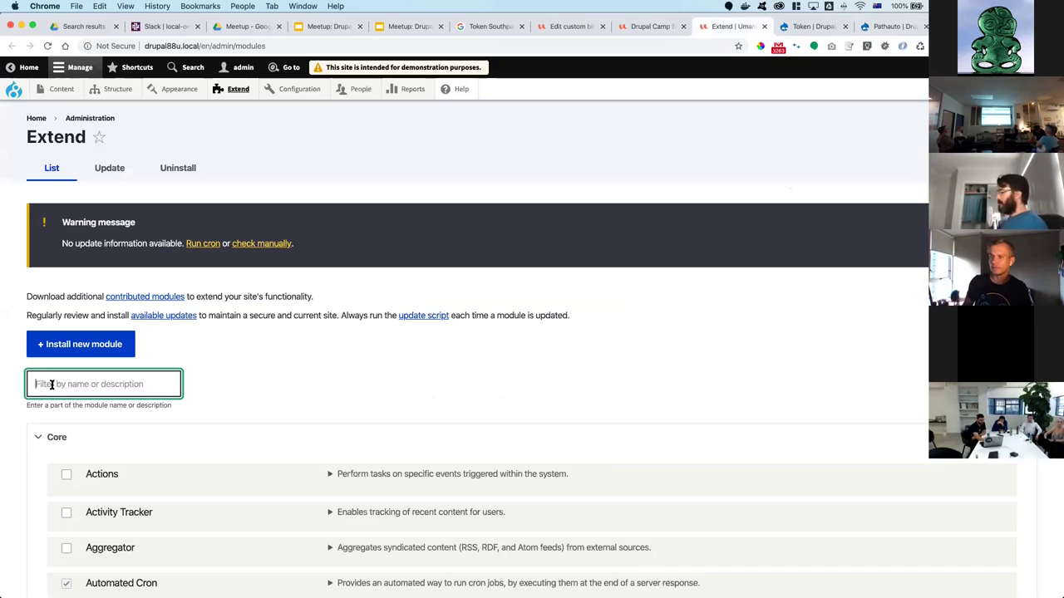
text(token)
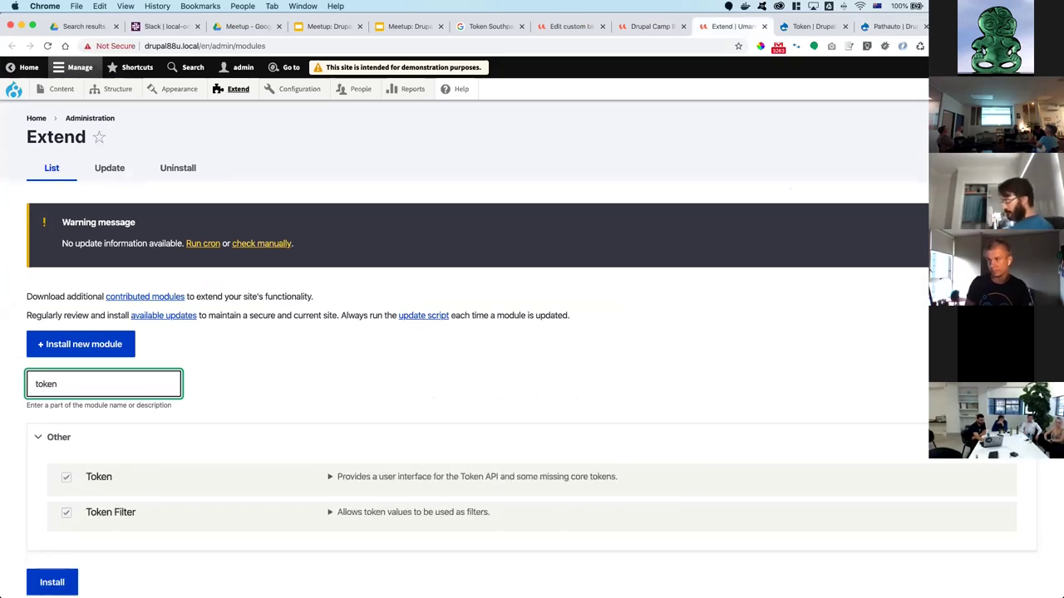
click(327, 512)
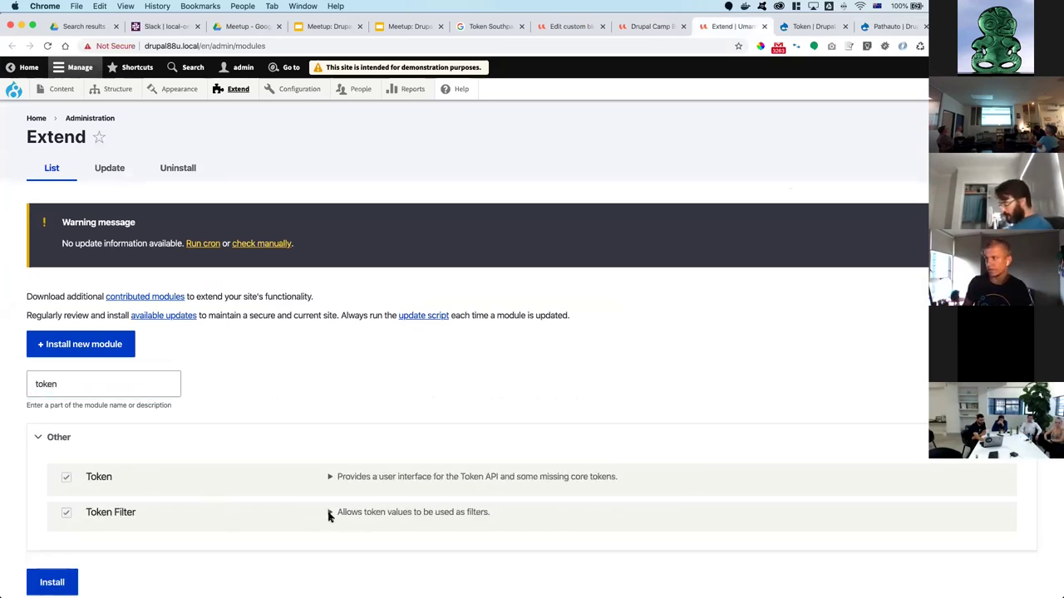
scroll(330, 517, down, 2)
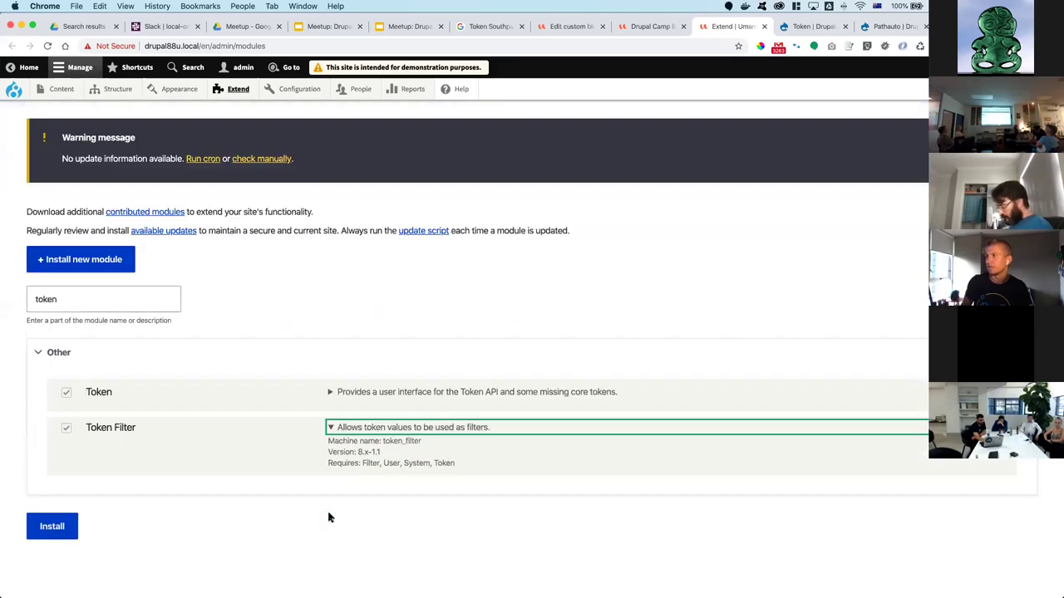
scroll(382, 395, up, 2)
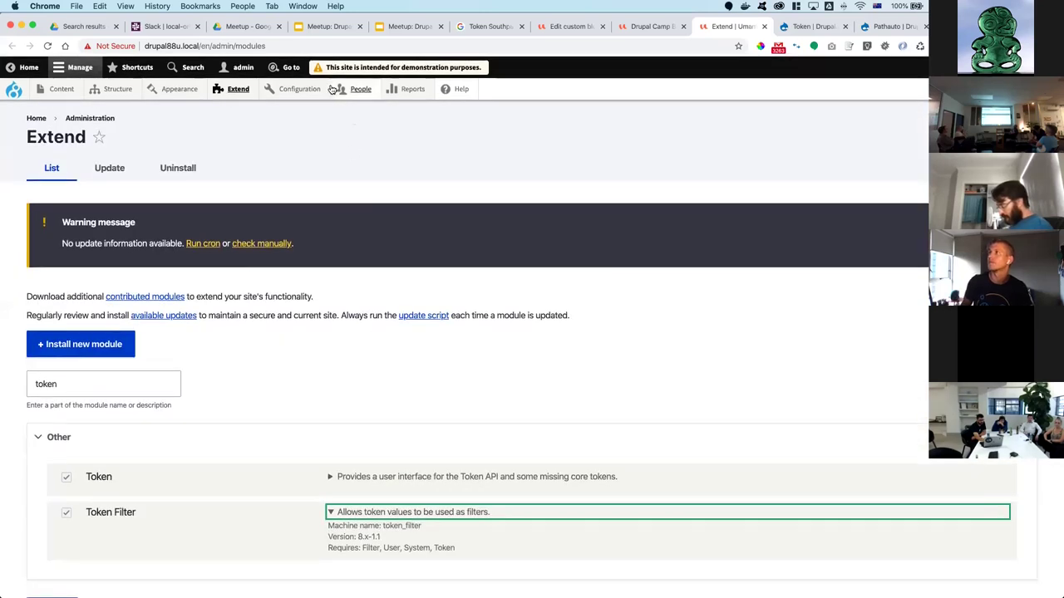
- Open the Full HTML text format's configuration and add the Token browser button to the Tools group of the active toolbar
mouse_move(330, 90)
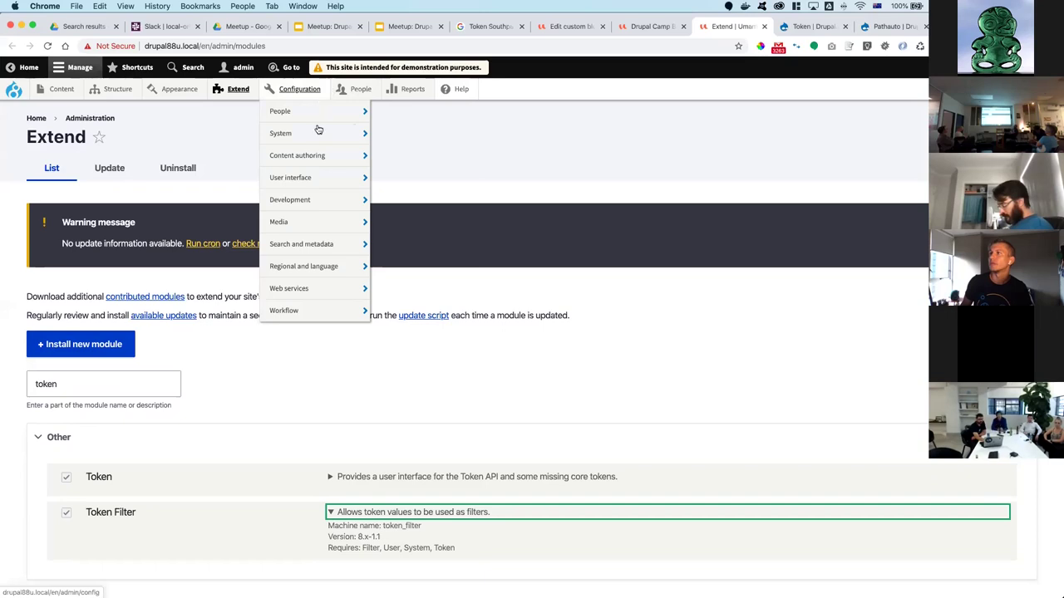
mouse_move(317, 197)
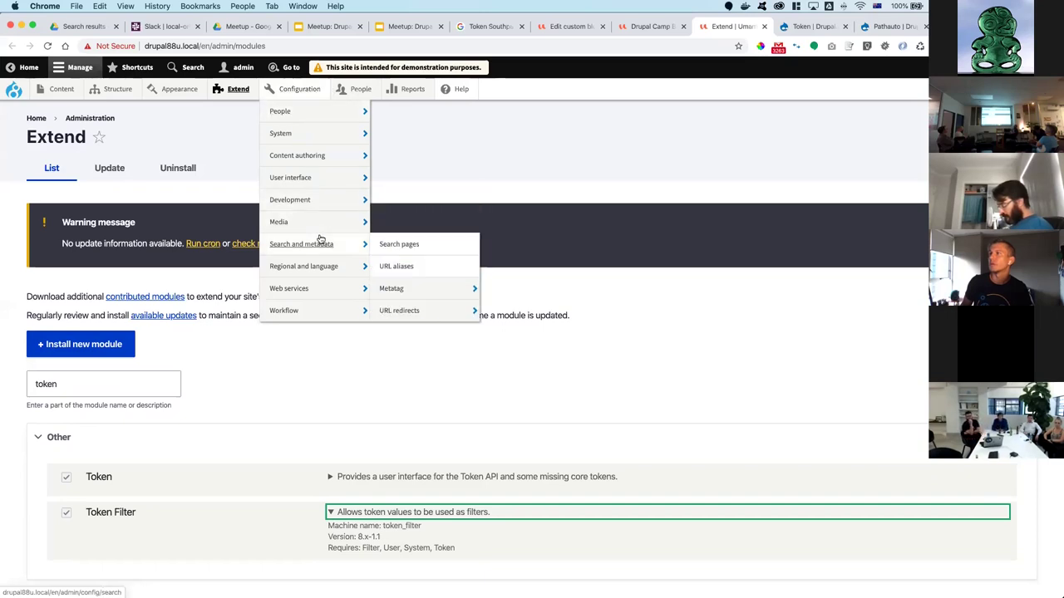
mouse_move(320, 158)
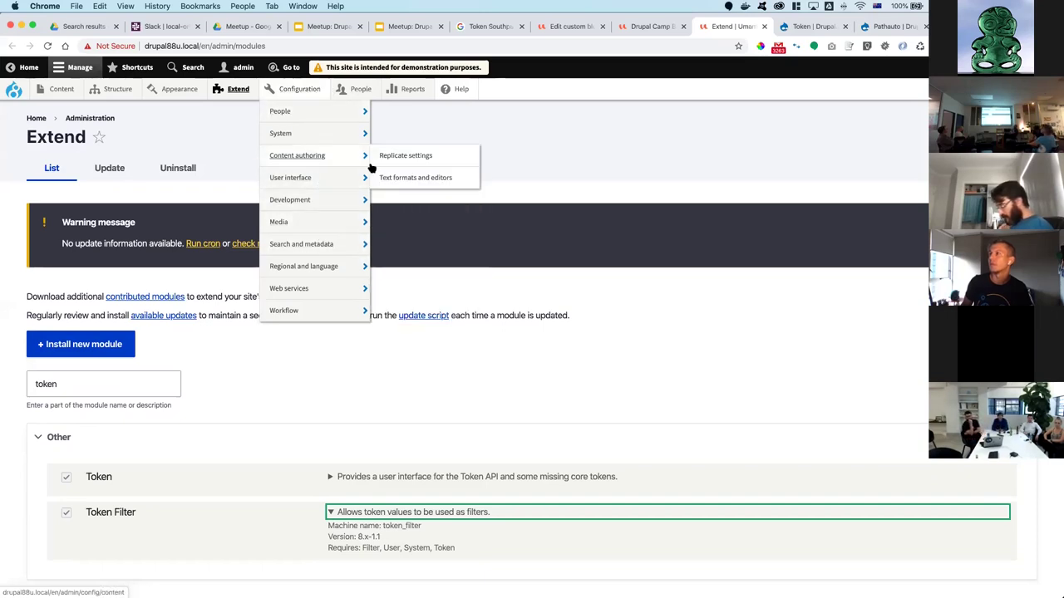
click(423, 179)
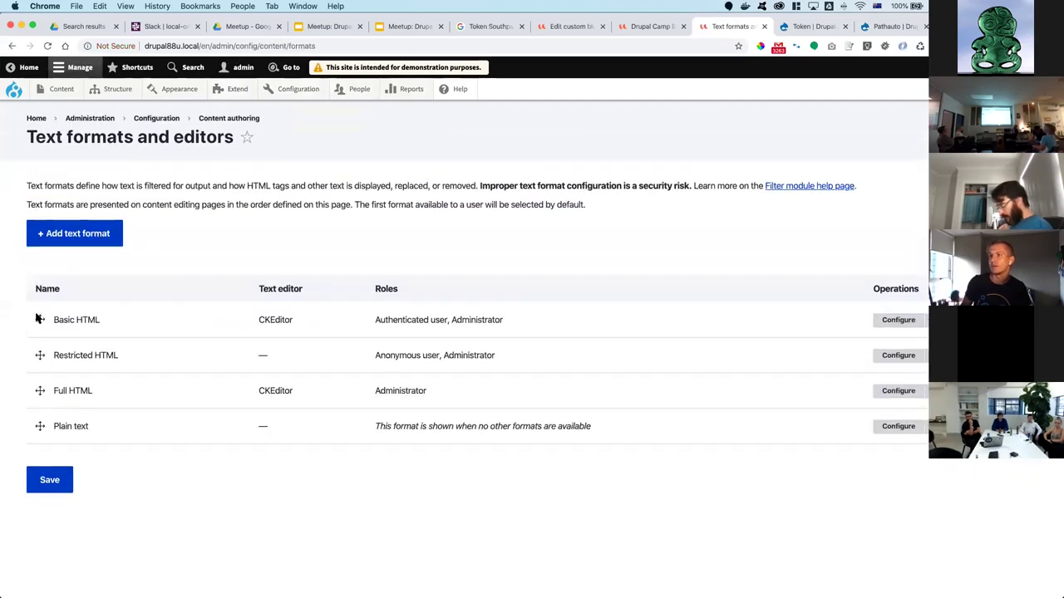
click(900, 391)
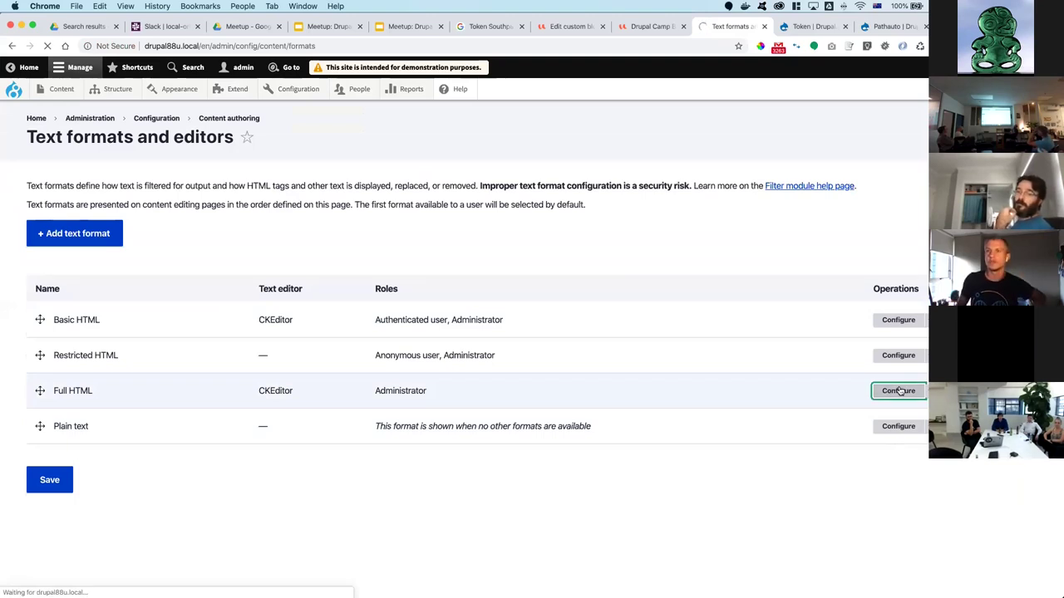
scroll(466, 374, down, 5)
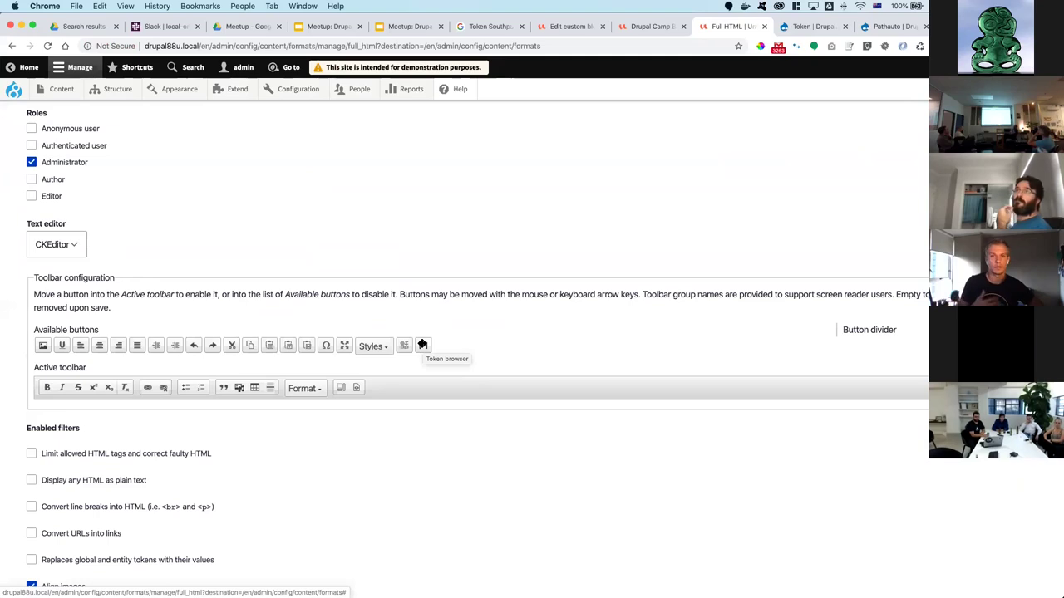
drag(422, 344, 424, 405)
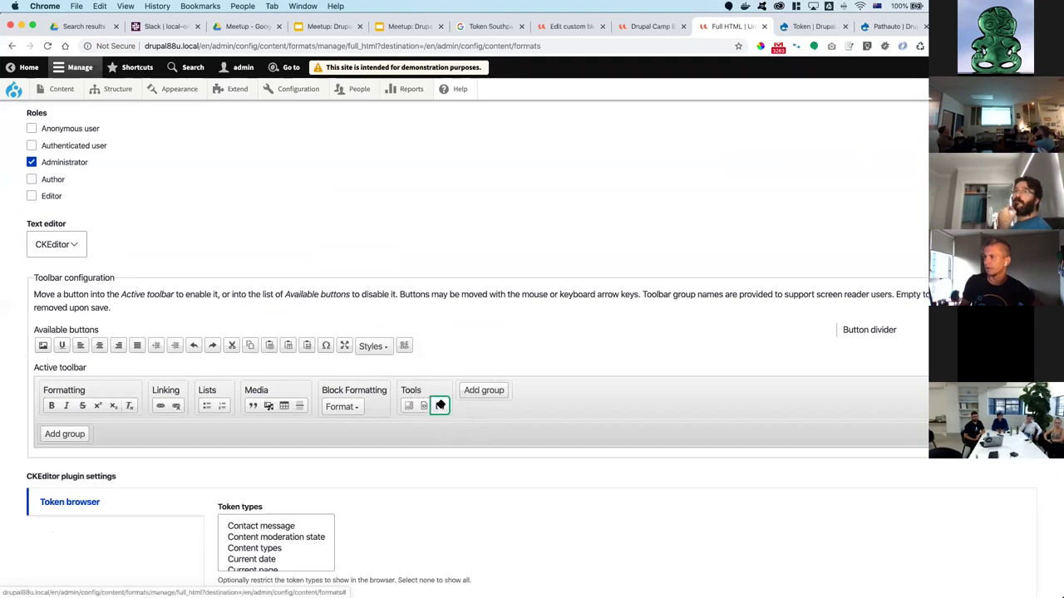
- Enable the "Replaces global and entity tokens with their values" filter and move it to first place in the filter processing order
scroll(446, 541, down, 10)
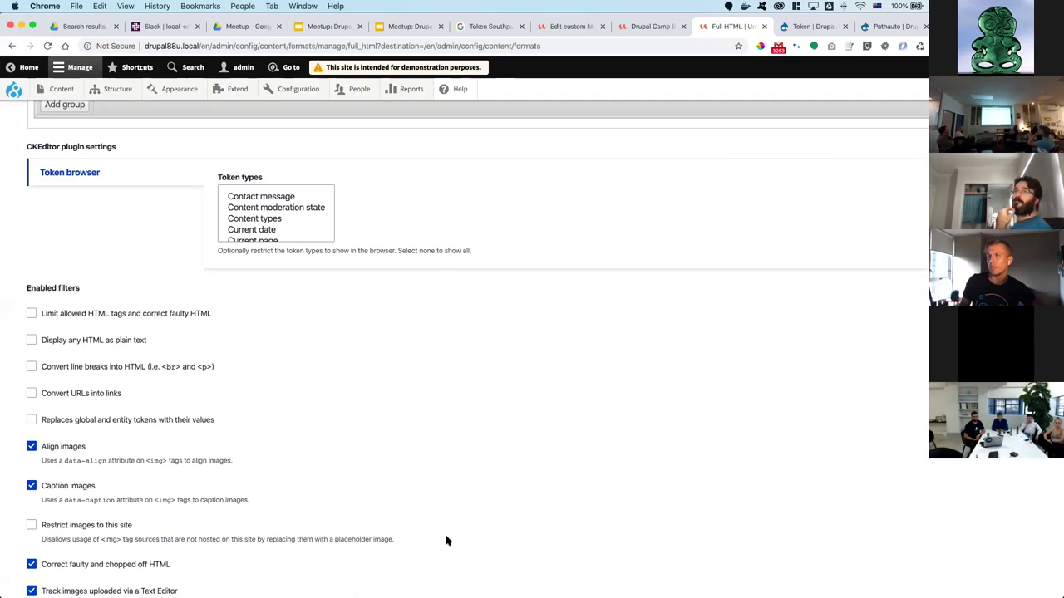
key(super+f)
text(token)
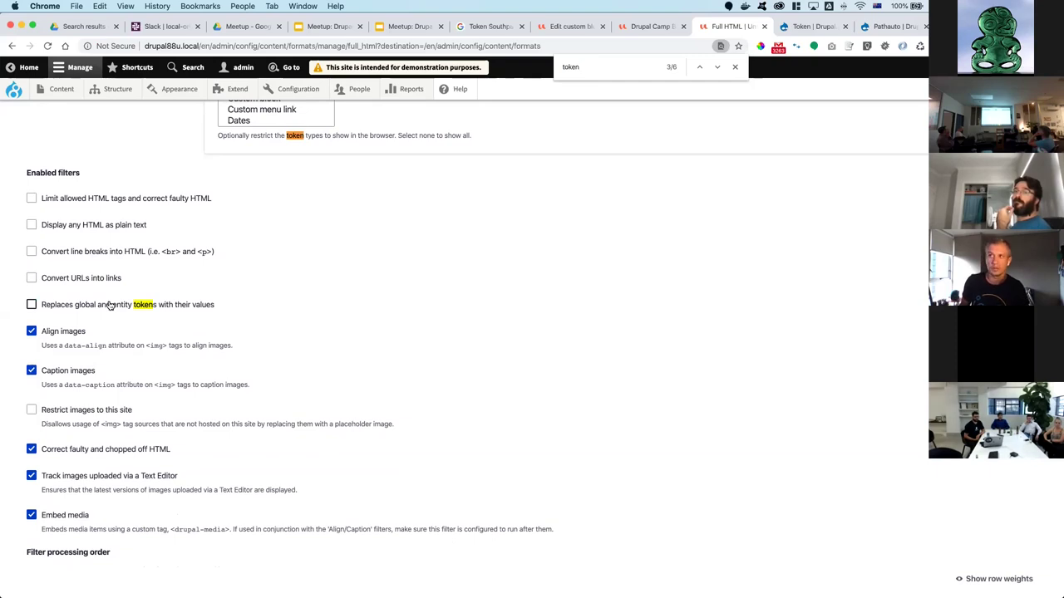
click(108, 305)
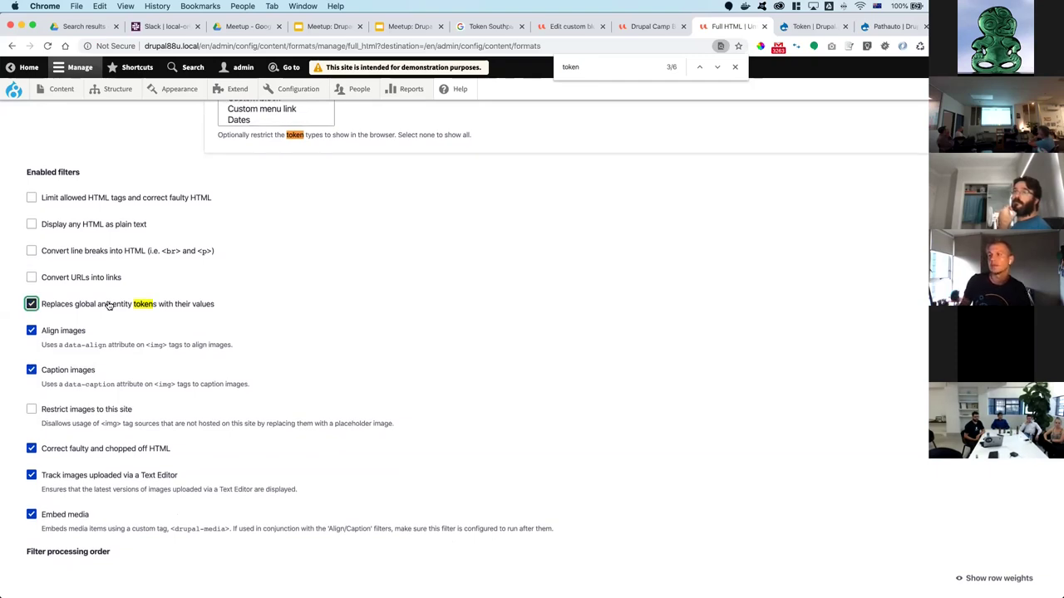
scroll(108, 306, down, 5)
drag(38, 473, 31, 310)
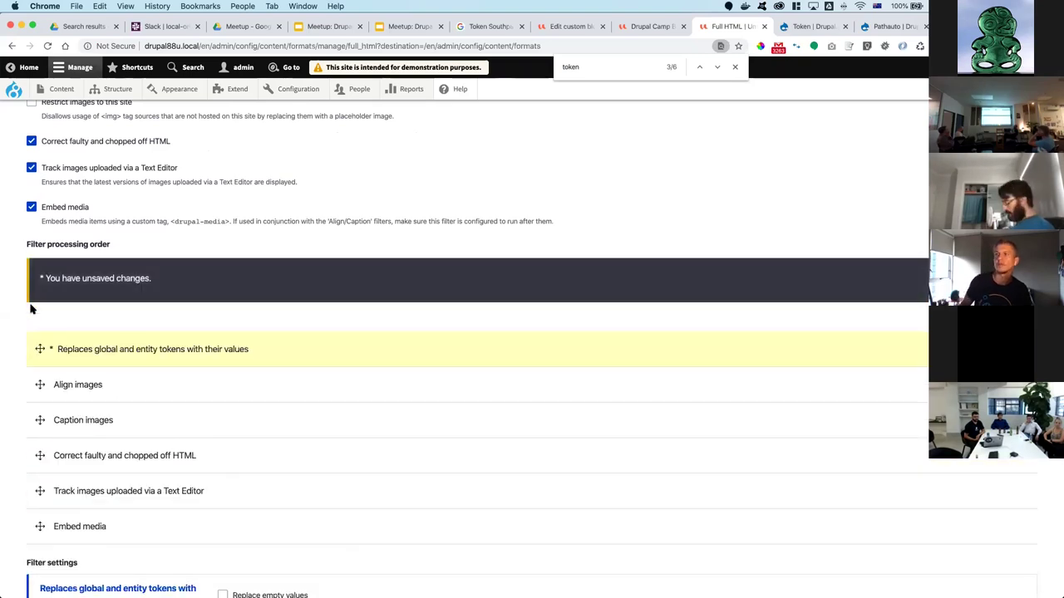
- Save the Full HTML text format and reload the Drupal Camp Byron Bay page to check its copyright block
scroll(95, 373, down, 3)
click(71, 523)
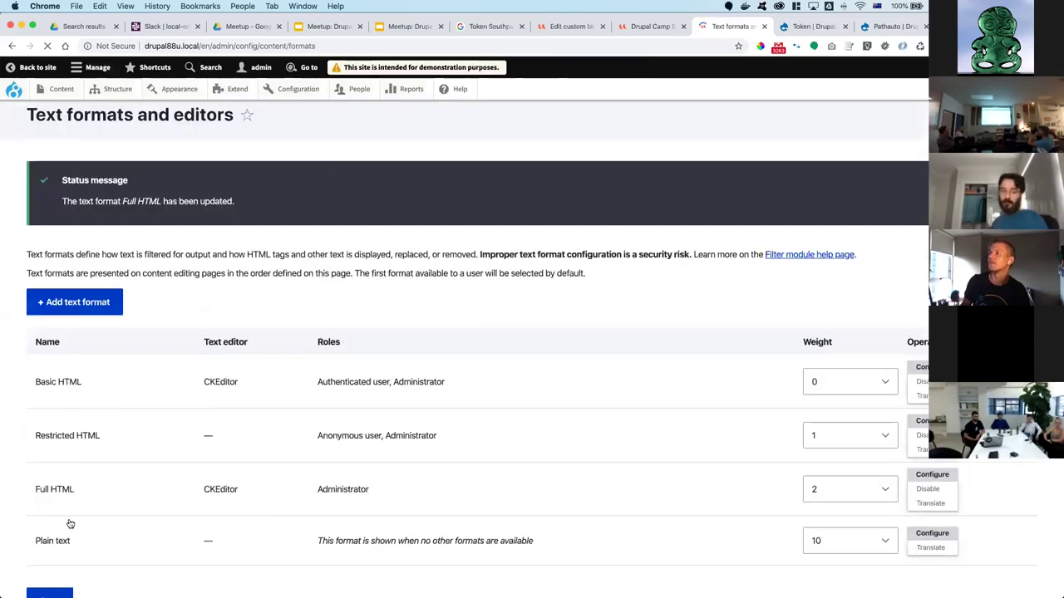
click(569, 27)
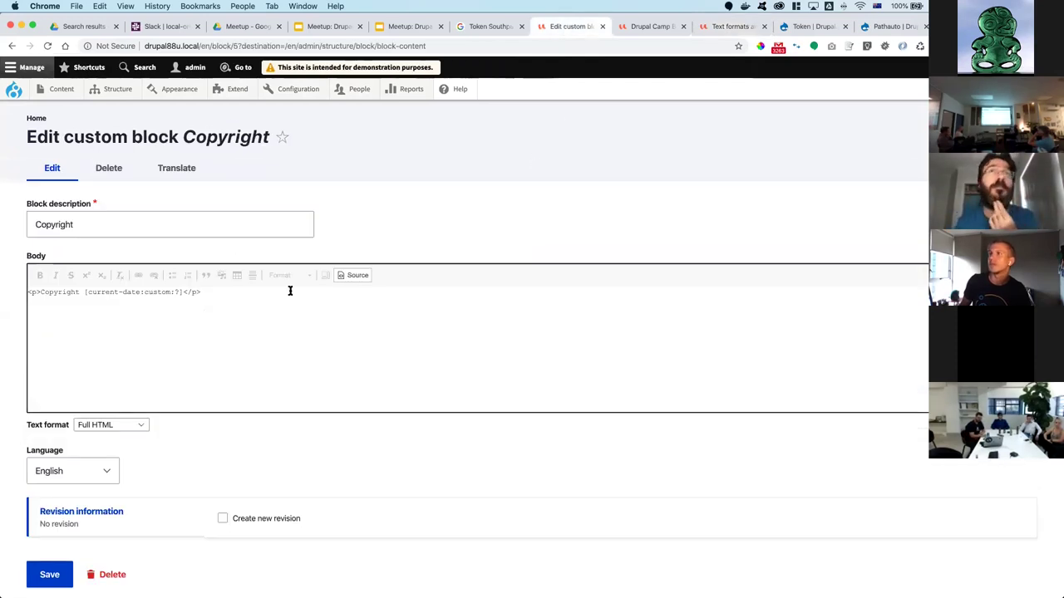
click(654, 26)
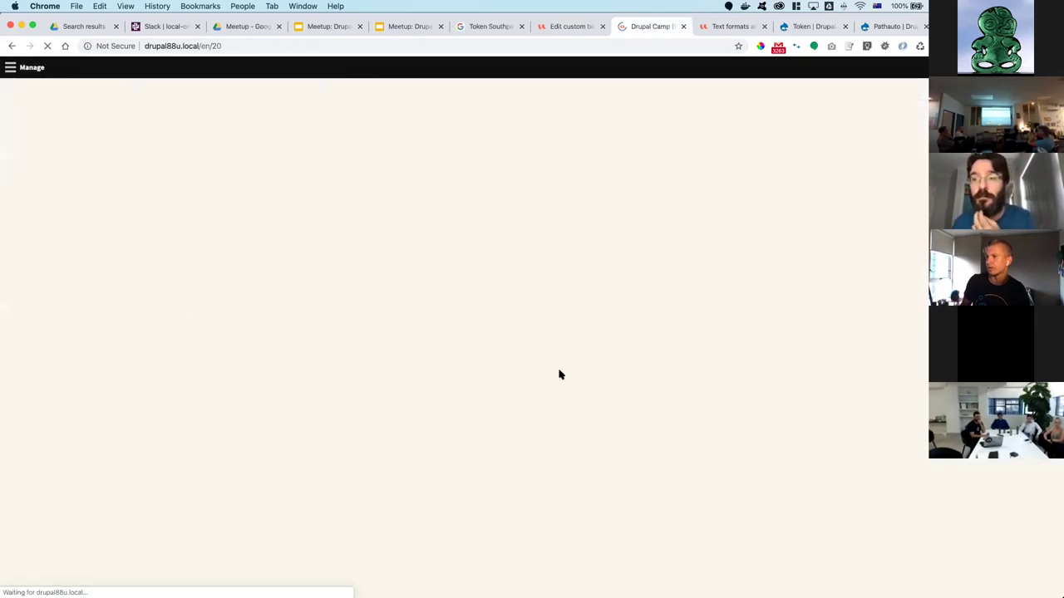
scroll(560, 376, down, 3)
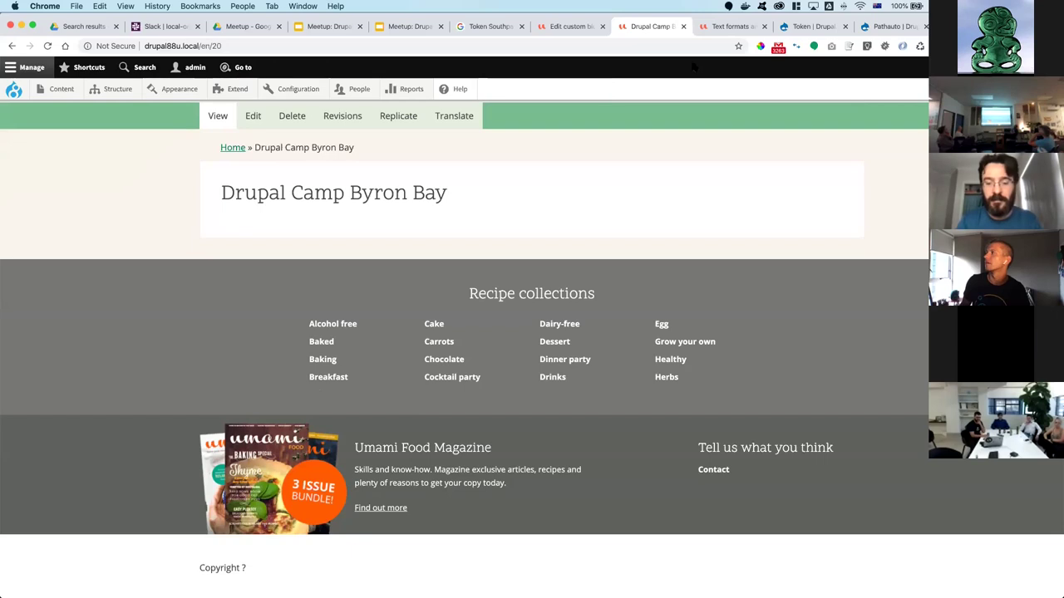
- Change the Copyright block's token to [current-date:custom:Y] in the body source and save the block
click(571, 27)
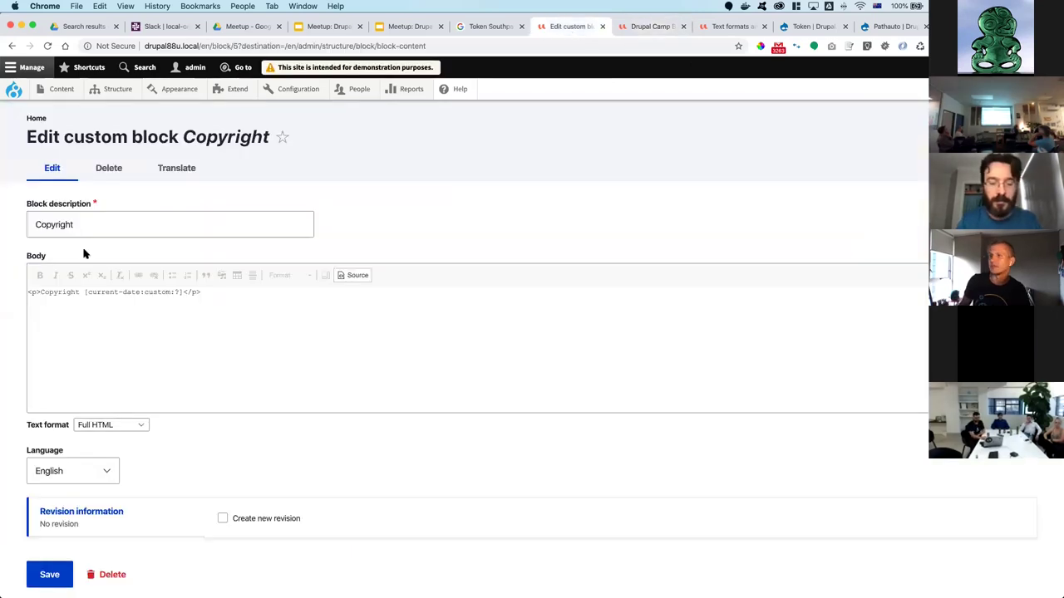
click(192, 393)
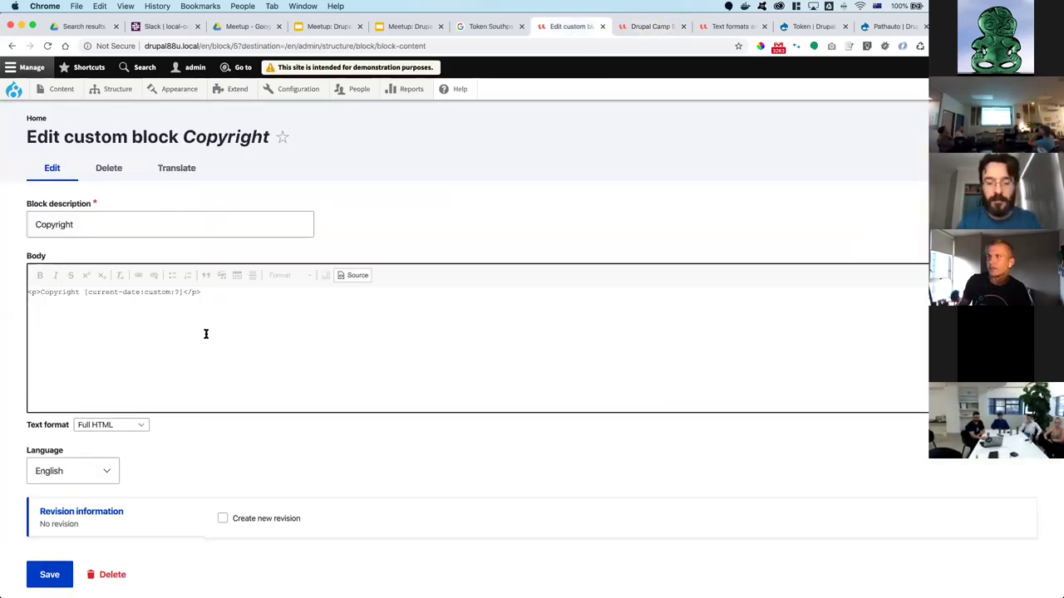
click(175, 291)
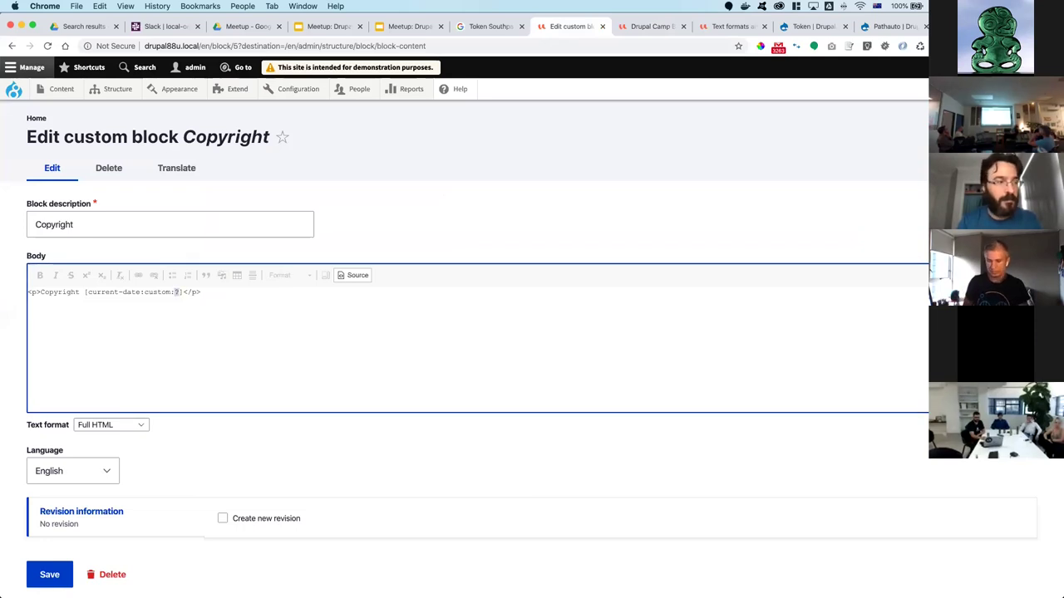
text(Y)
click(46, 573)
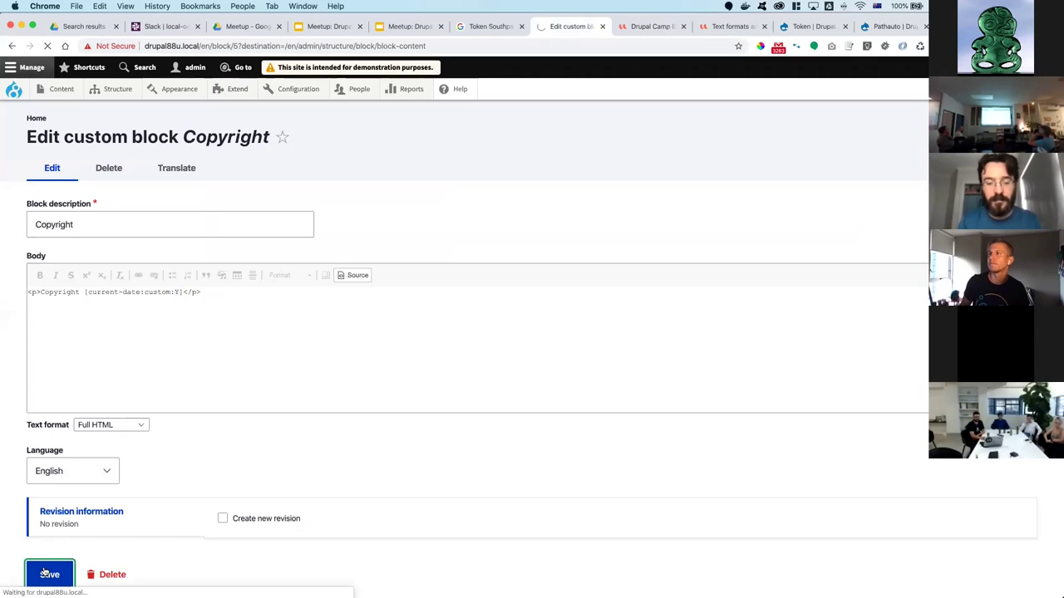
- Reload the Drupal Camp Byron Bay page and check the year in its copyright block
click(646, 27)
key(super+r)
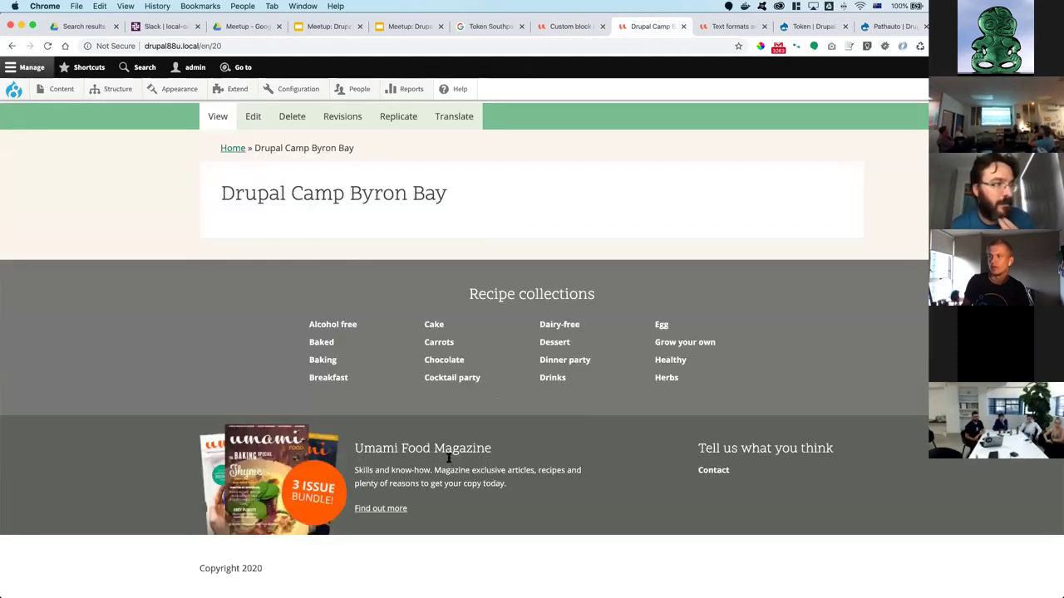
double_click(251, 568)
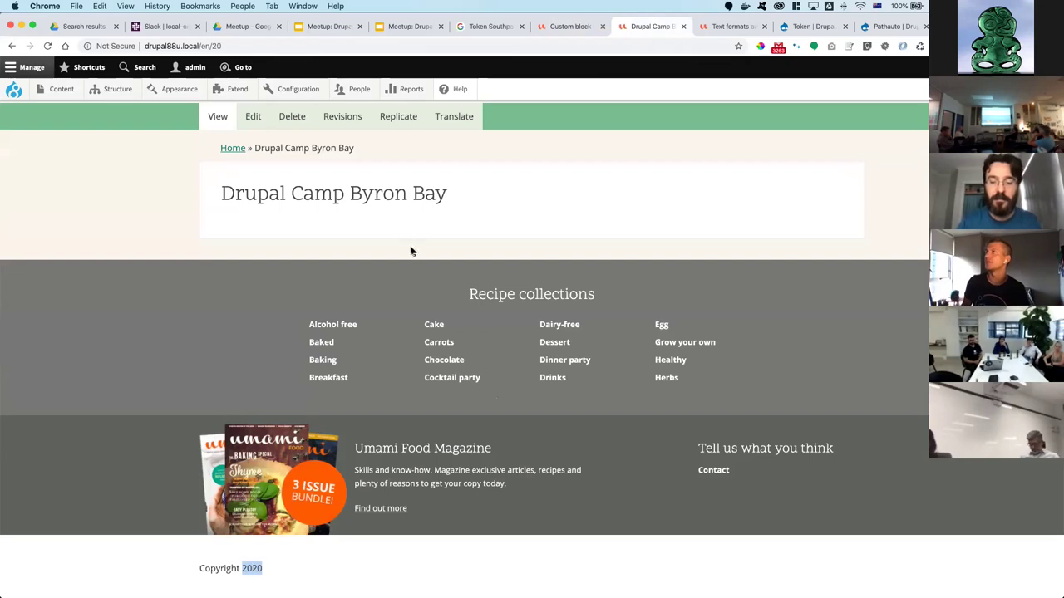
- Reopen the Copyright block for editing and add the lines "[node:nid]" and "[entity" below the copyright text
click(569, 28)
scroll(268, 446, down, 2)
click(896, 462)
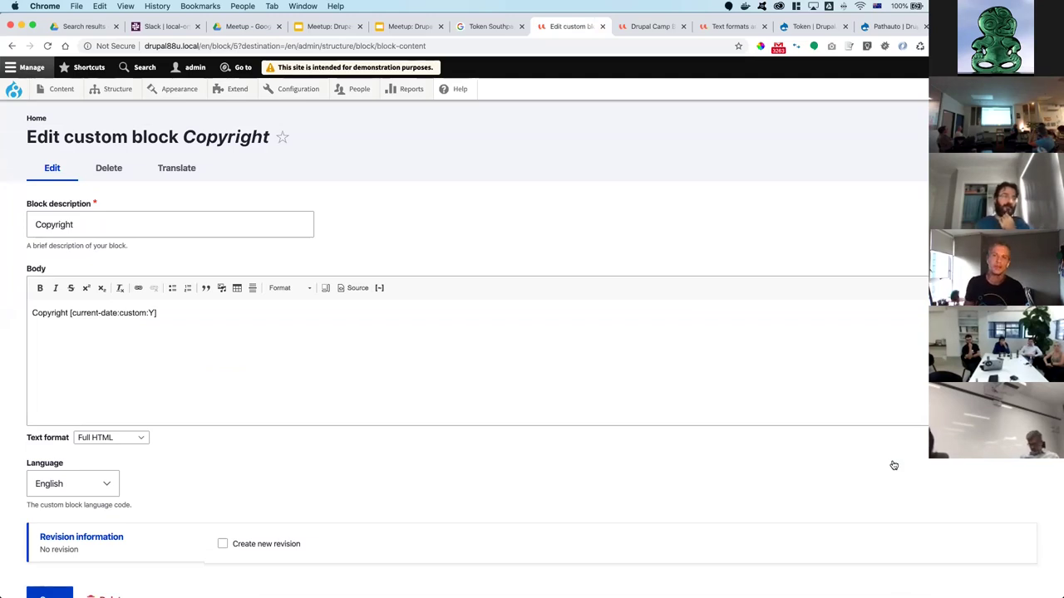
click(302, 316)
key(Return)
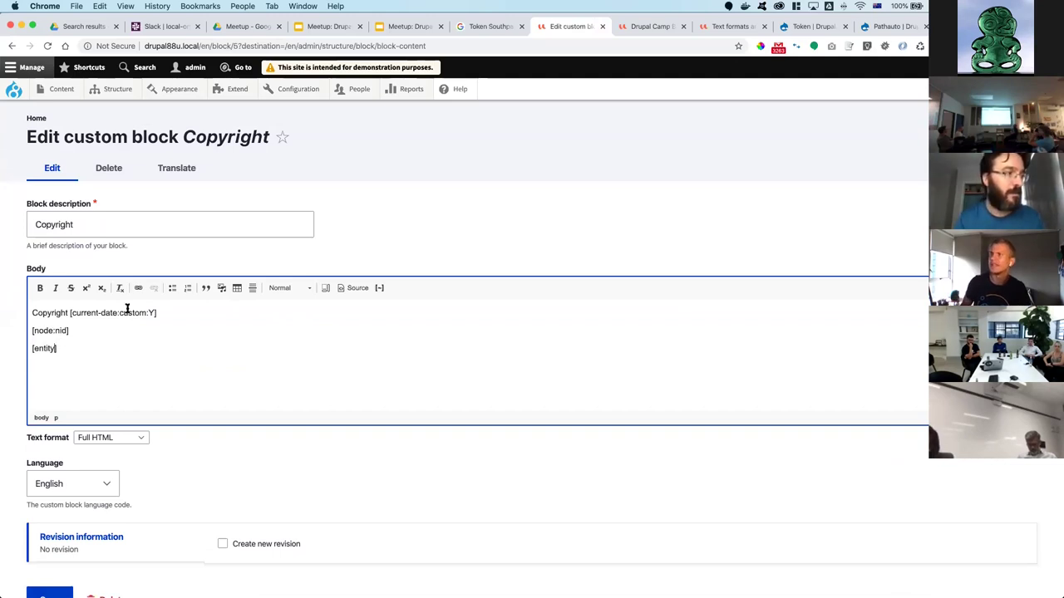
- Return to the site's administration tab, open the module list and filter it by "token"
click(662, 26)
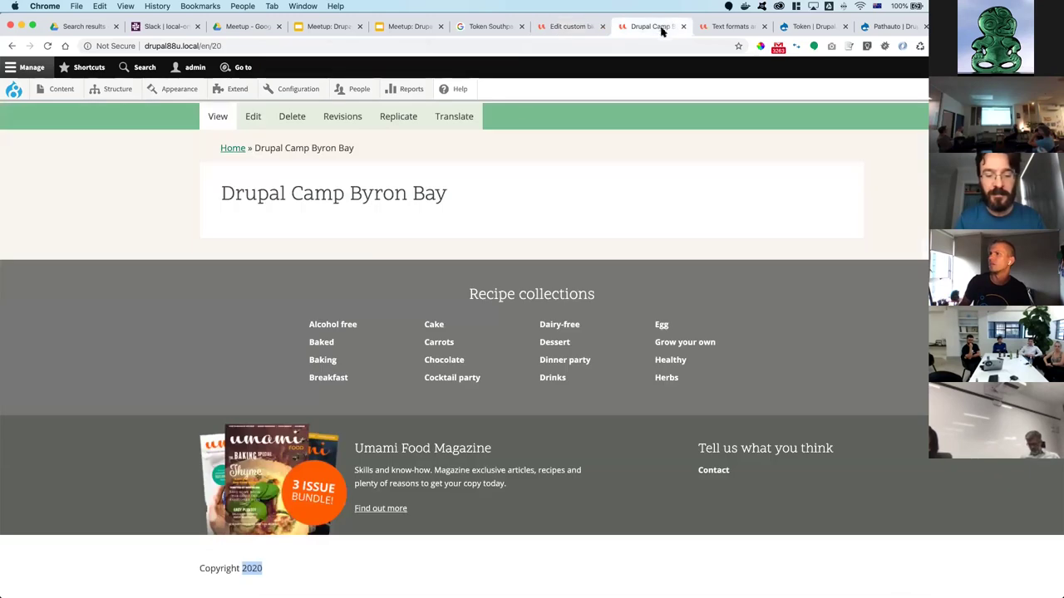
click(721, 26)
mouse_move(399, 94)
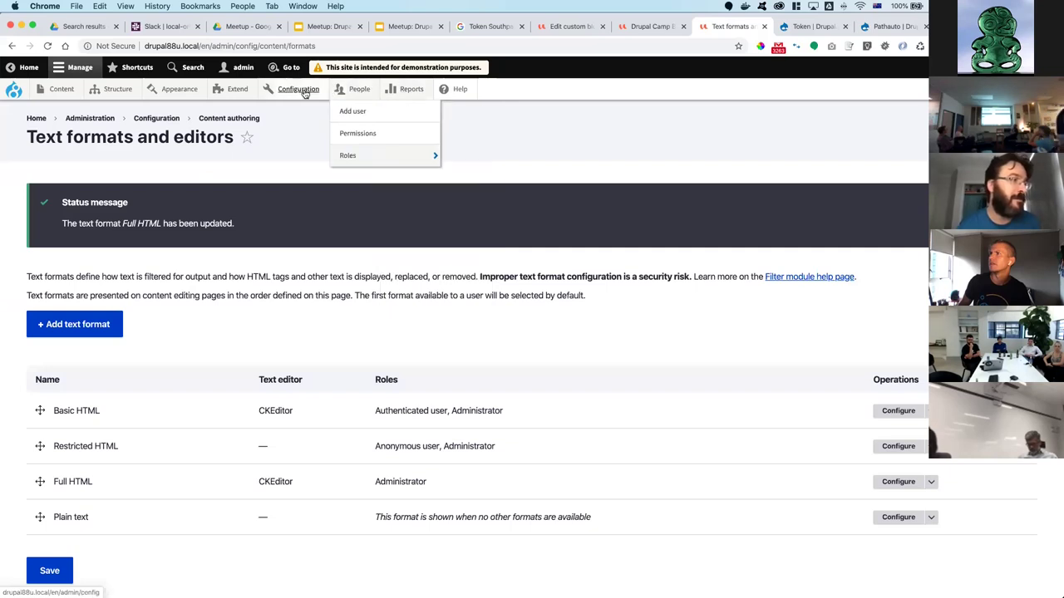
mouse_move(351, 98)
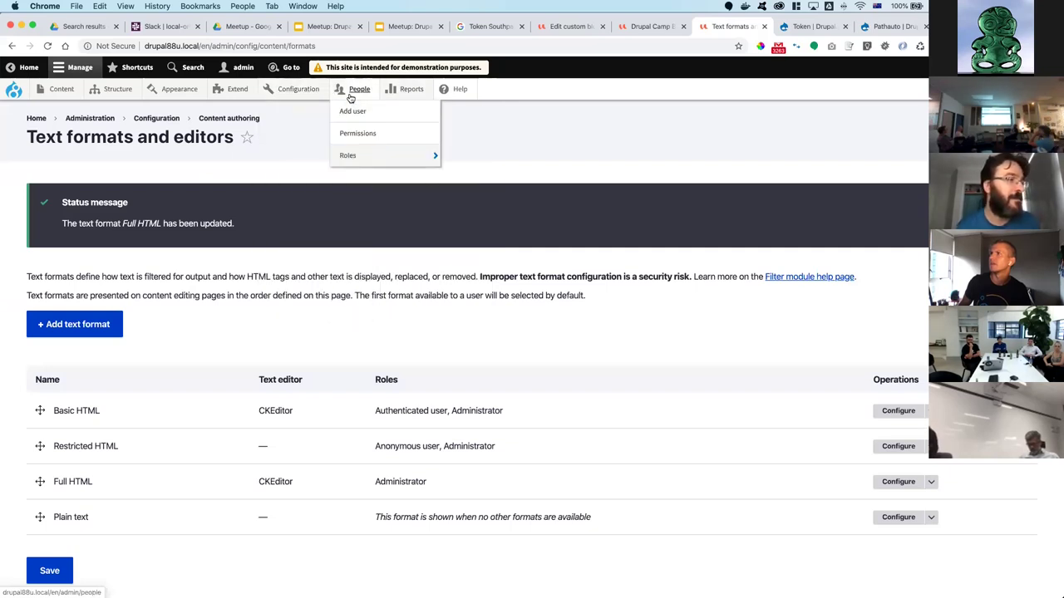
mouse_move(310, 94)
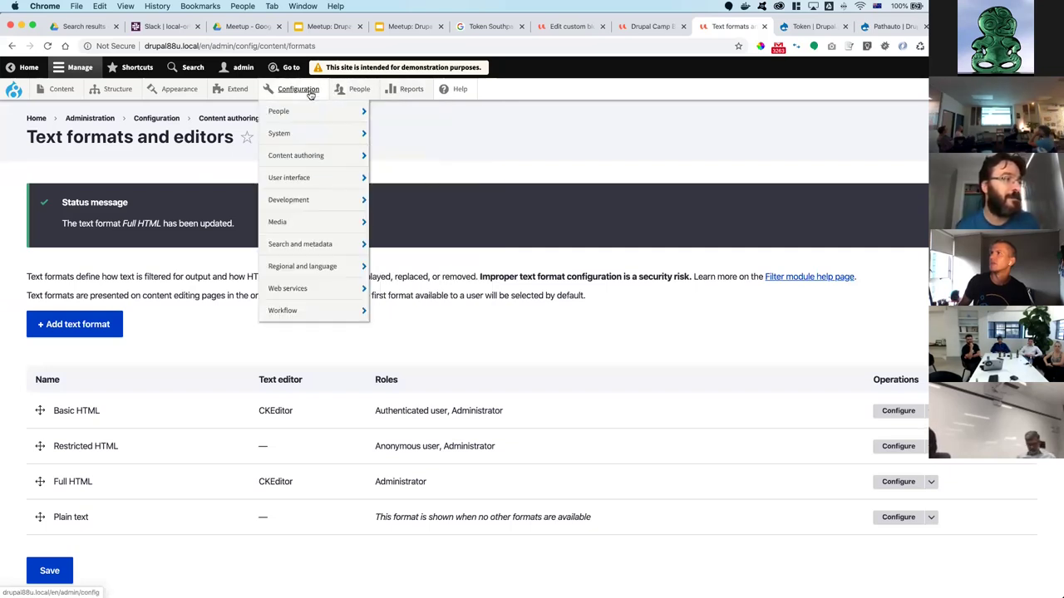
click(237, 90)
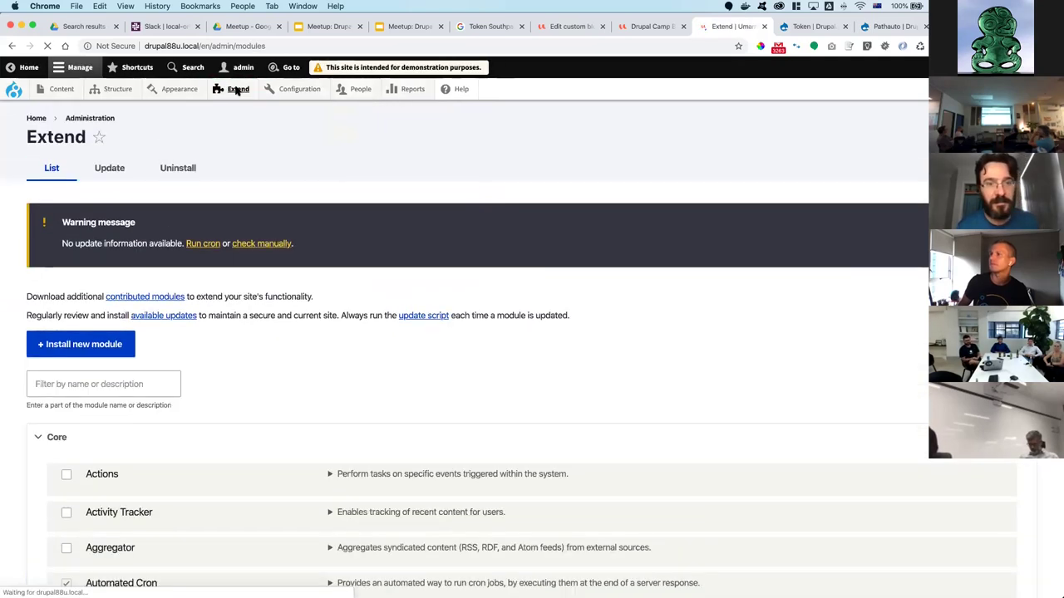
scroll(273, 301, down, 3)
click(136, 278)
text(token)
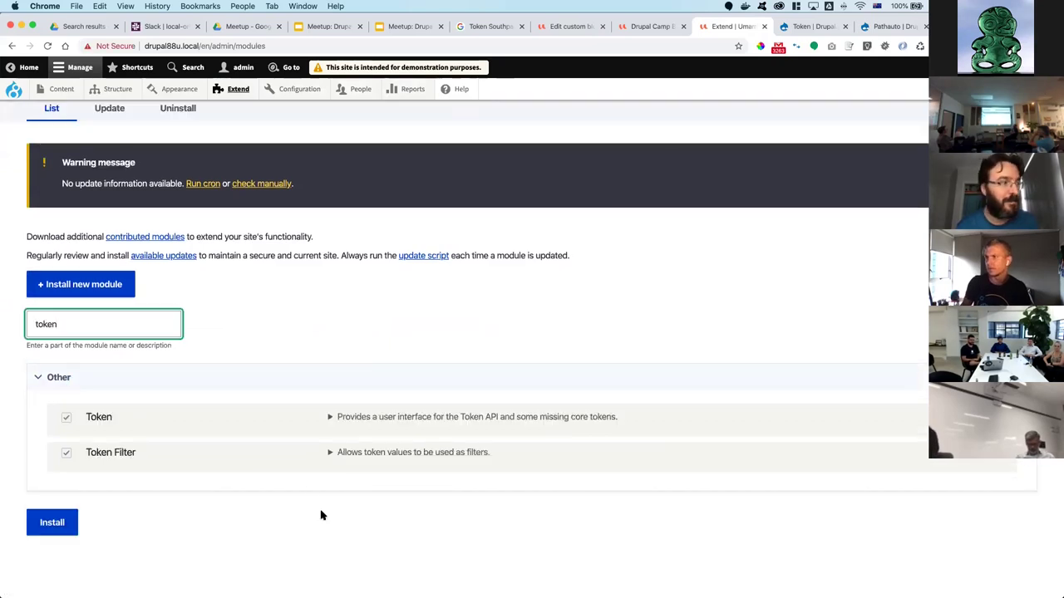
- Open the Token module's help page from its details and search the list of available tokens for "entity"
click(329, 417)
click(348, 510)
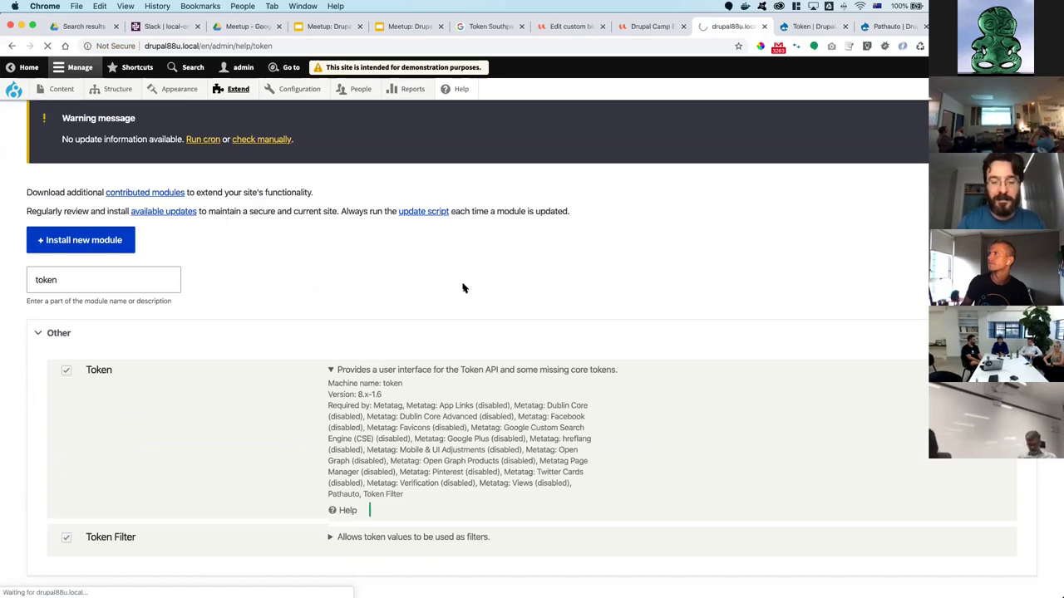
scroll(474, 469, down, 3)
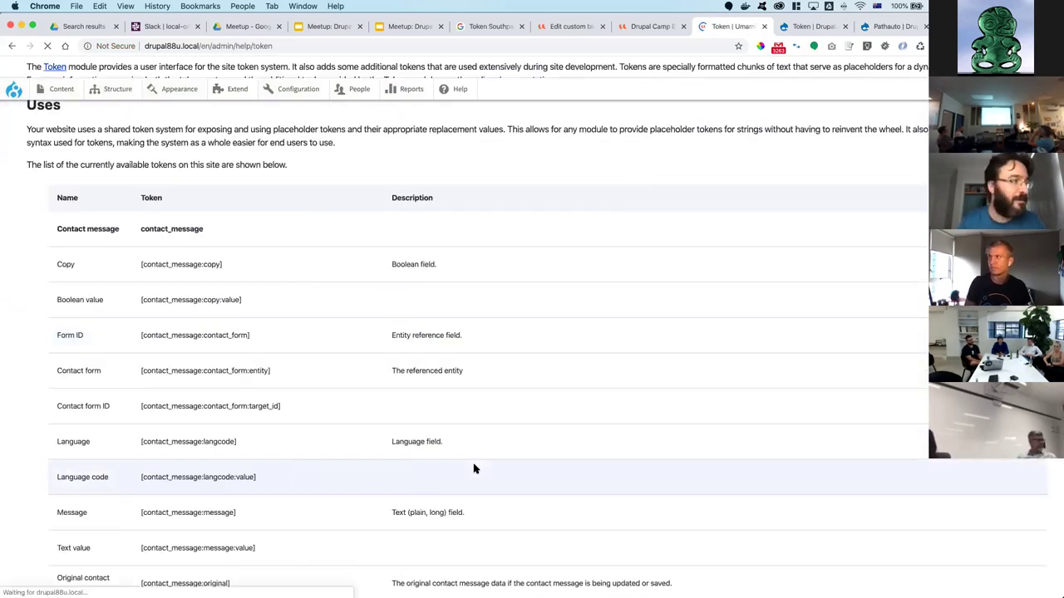
key(super+f)
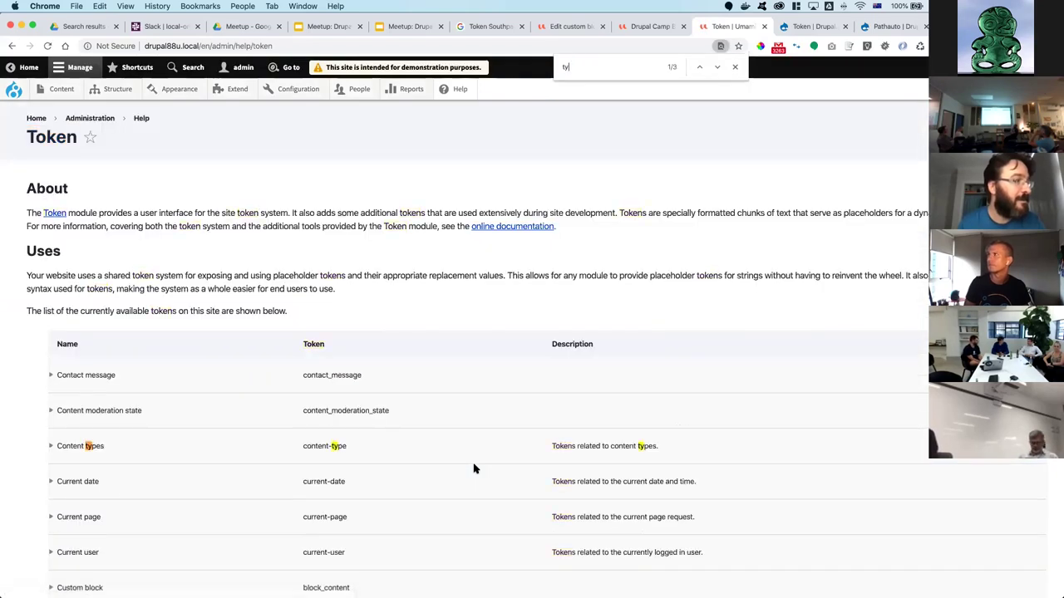
text(enti)
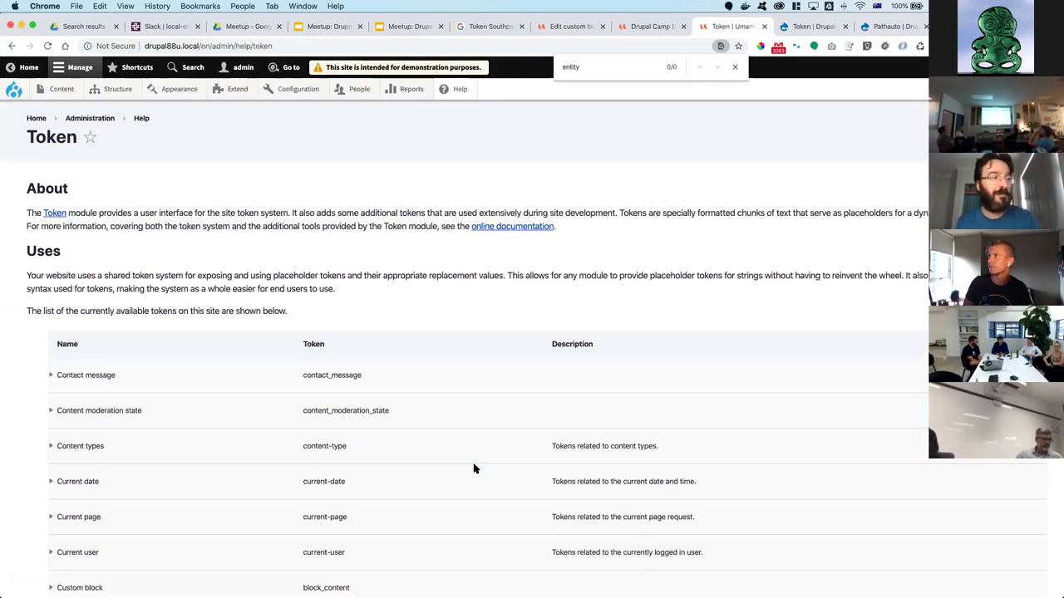
scroll(473, 469, down, 5)
scroll(724, 119, down, 3)
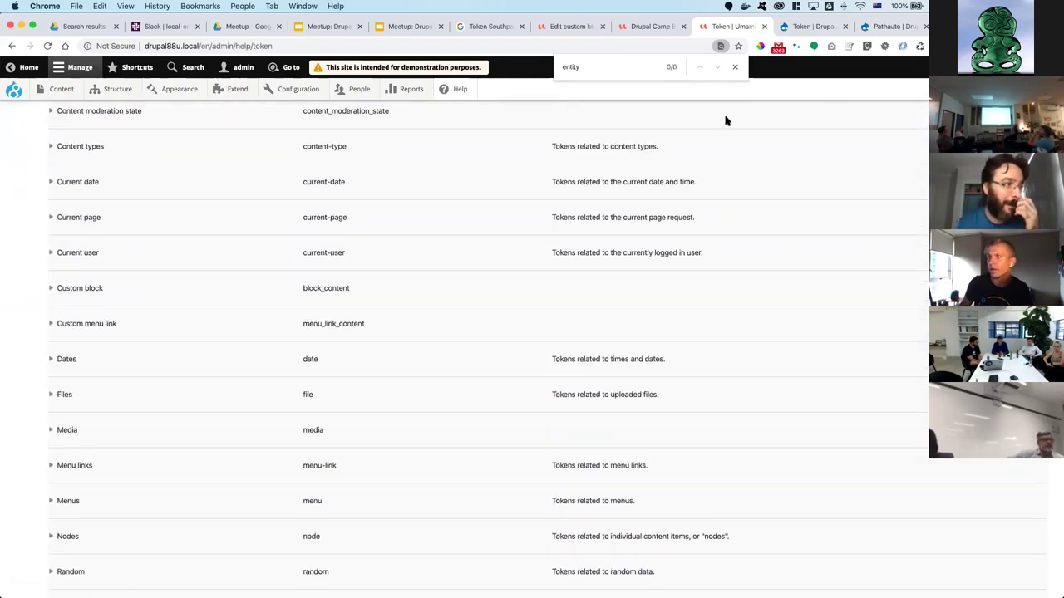
- Remove the unfinished "[entity" line from the Copyright block's body and save the block
click(641, 26)
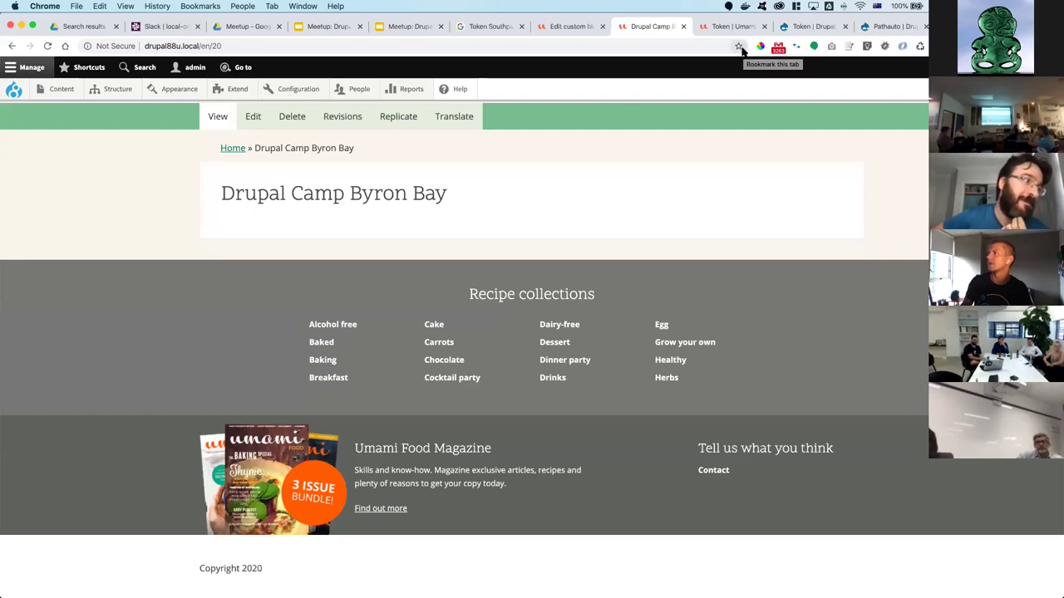
click(574, 28)
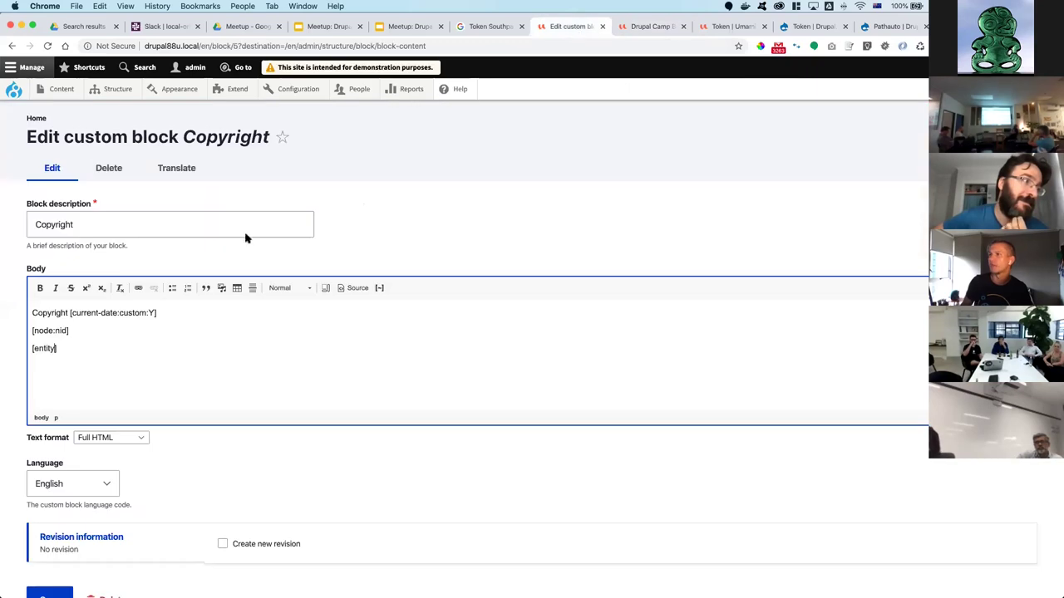
drag(75, 349, 16, 352)
key(BackSpace)
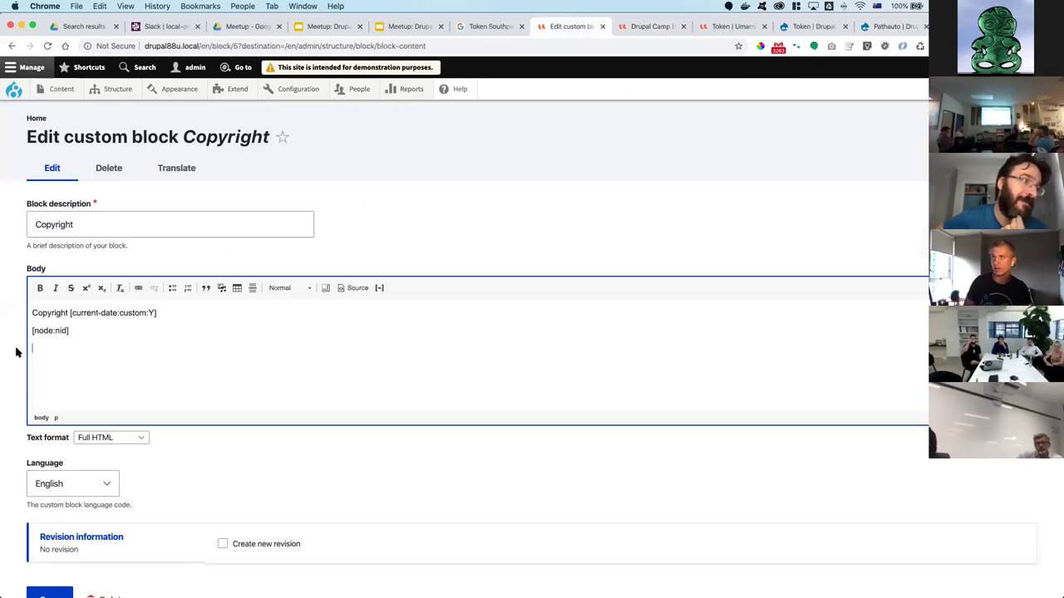
scroll(46, 428, down, 2)
click(52, 545)
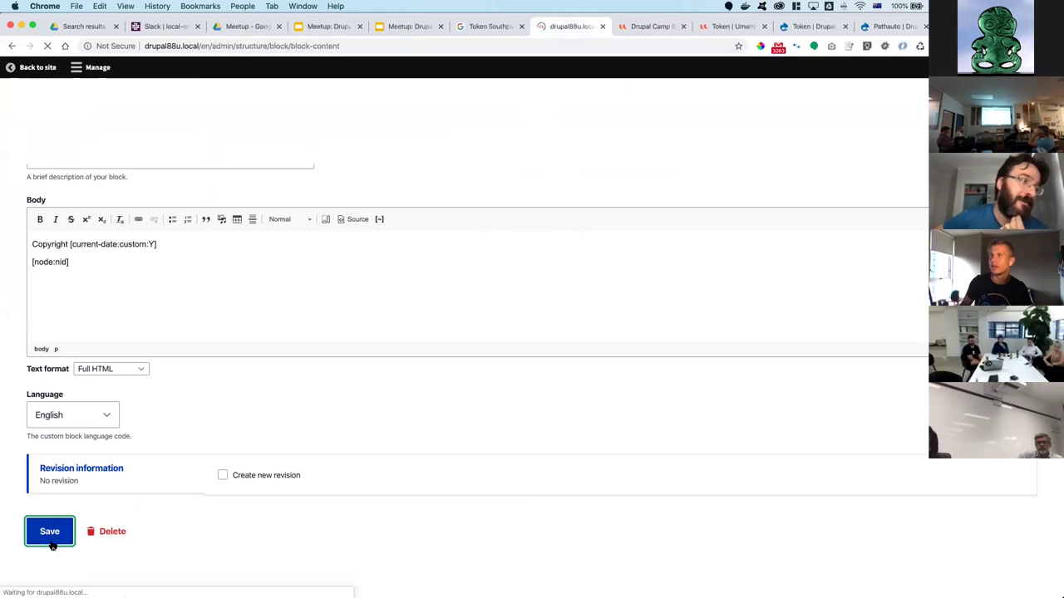
- Reload the Drupal Camp Byron Bay page and examine how the [node:nid] token is output in the copyright block
click(641, 31)
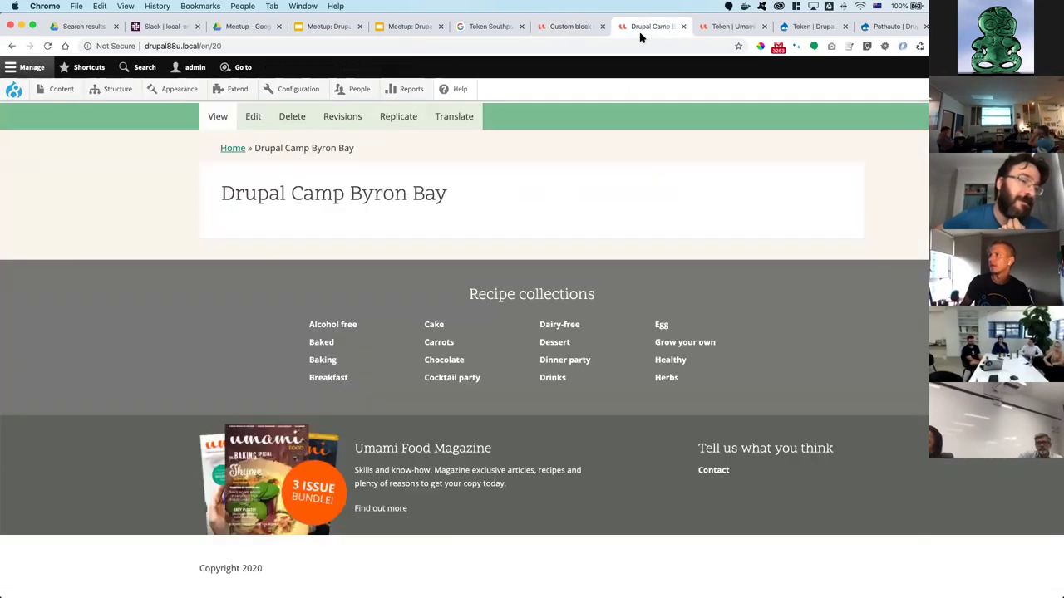
key(super+r)
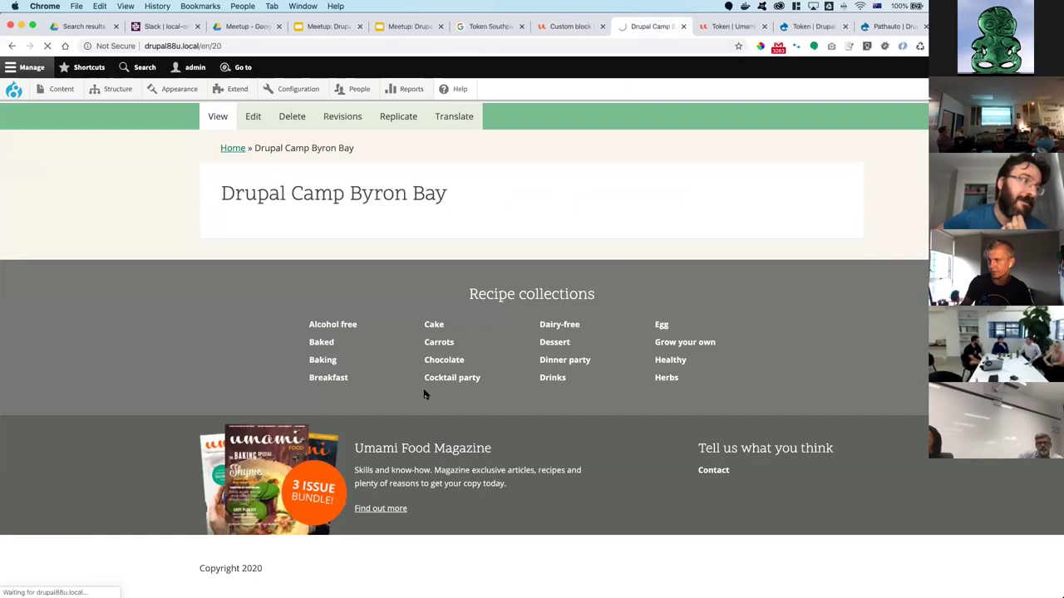
scroll(421, 465, down, 5)
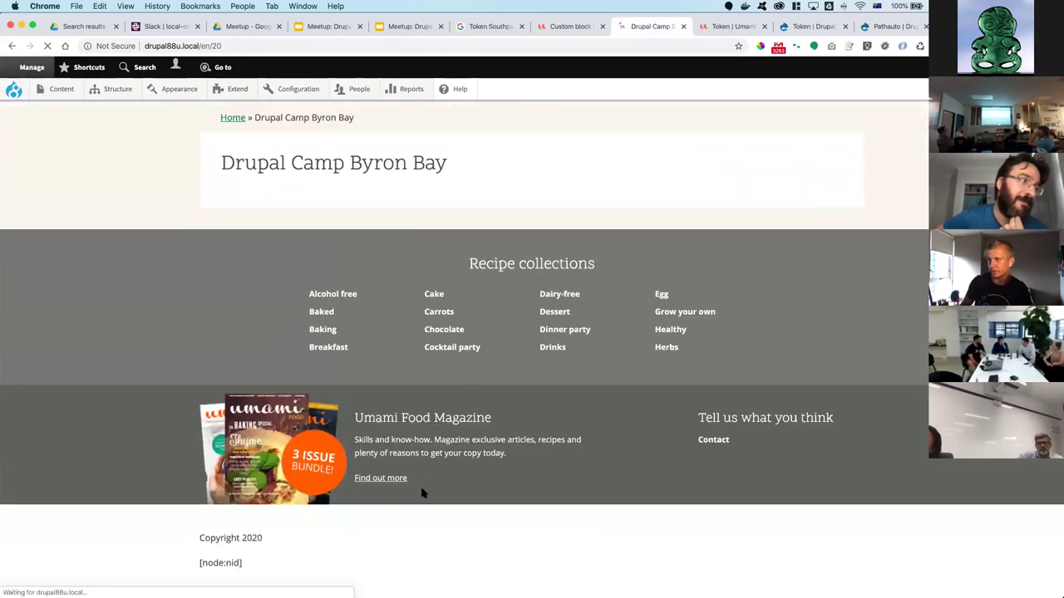
drag(240, 551, 200, 554)
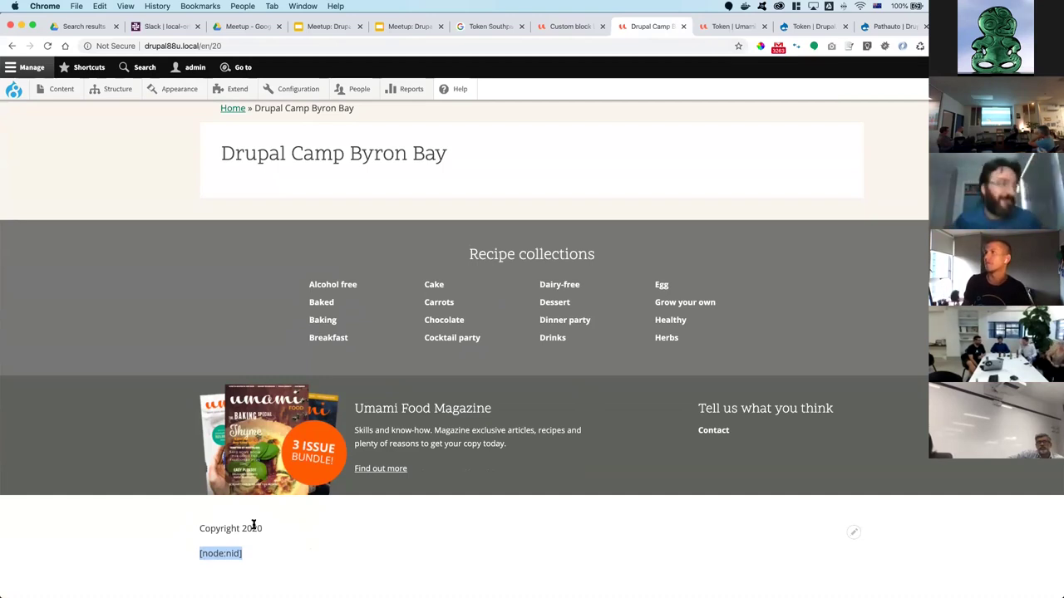
scroll(254, 527, up, 3)
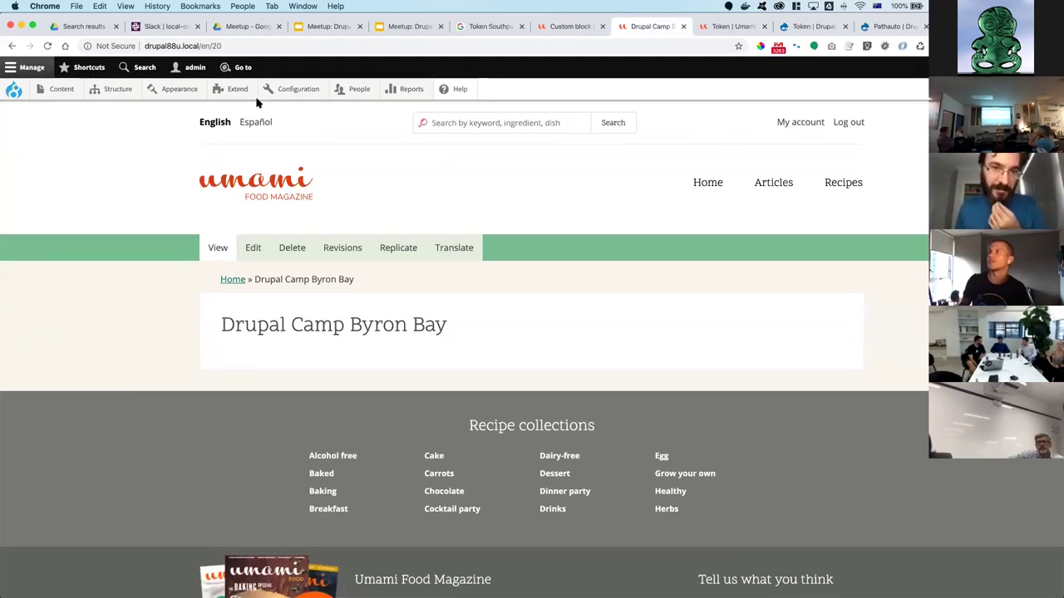
- Leave the Token help page, quick-search the admin pages for "metat" and open the Metatag plugins report
click(734, 26)
click(12, 46)
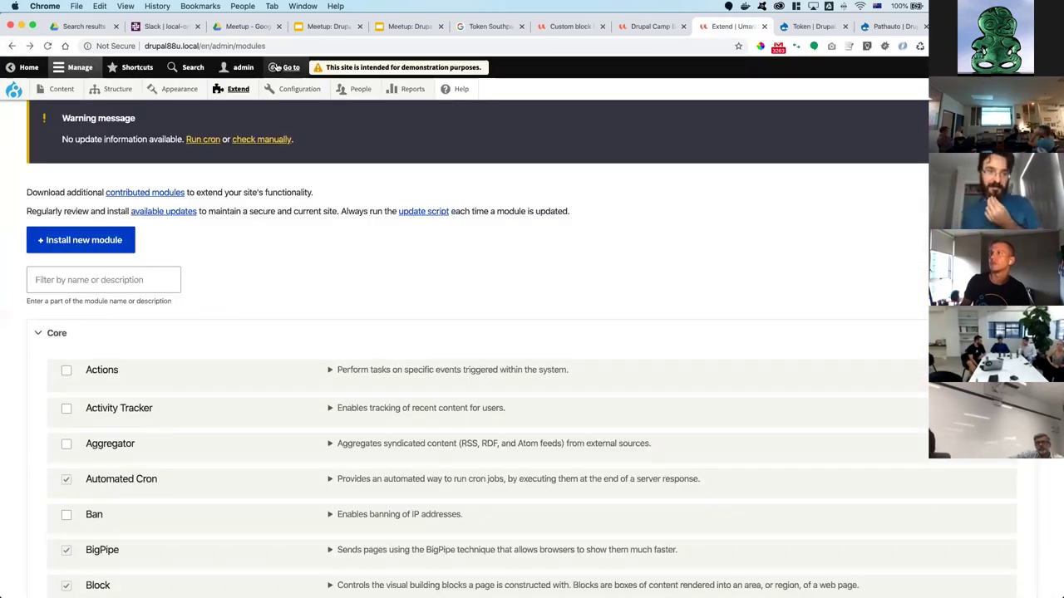
key(super+space)
text(metat)
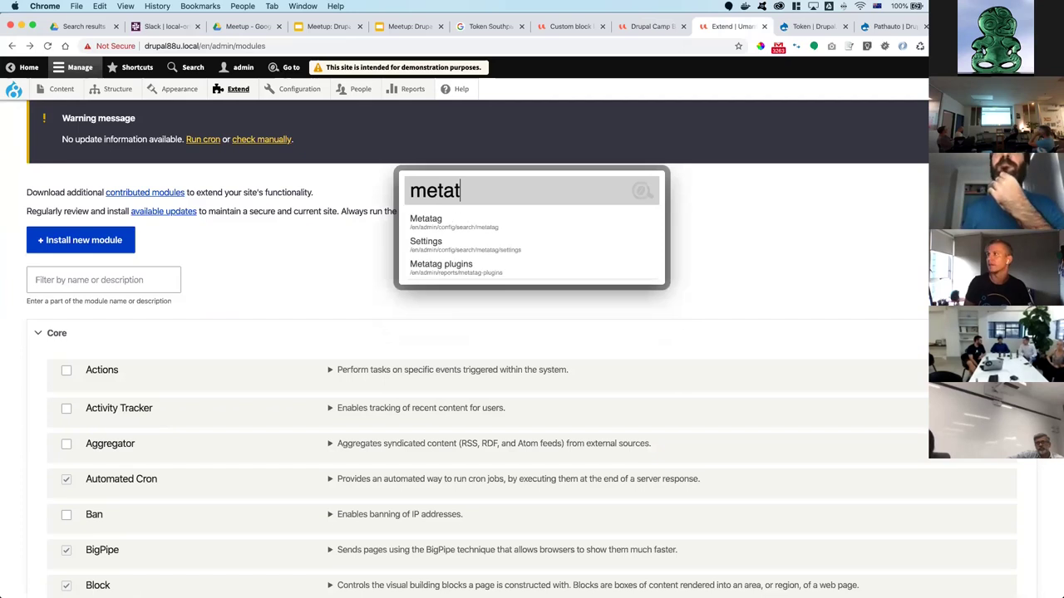
click(430, 263)
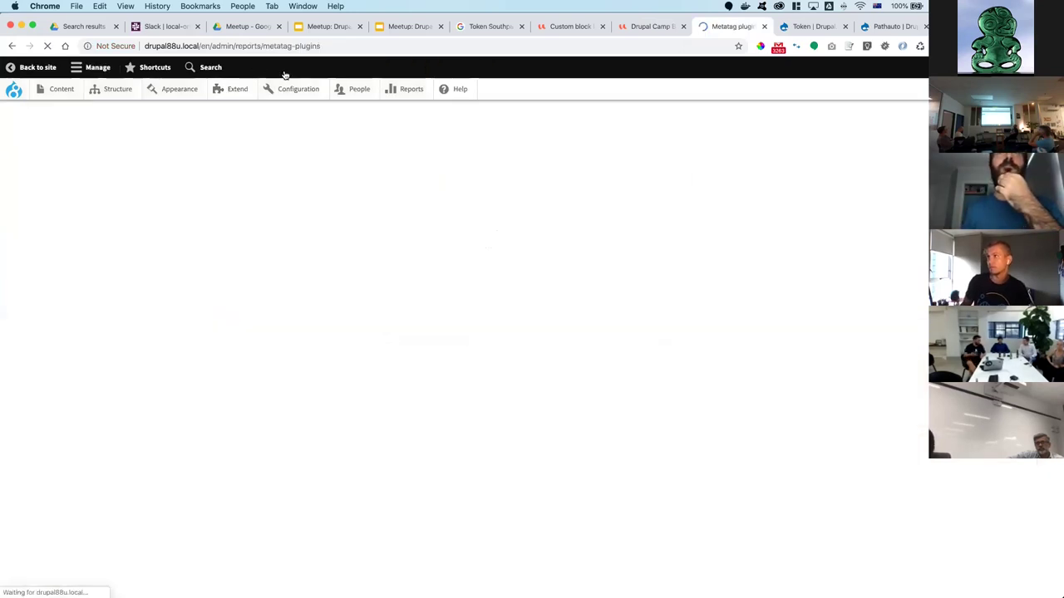
- Quick-search the admin pages for "metat" and open the Metatag module's Settings page
click(285, 68)
text(me)
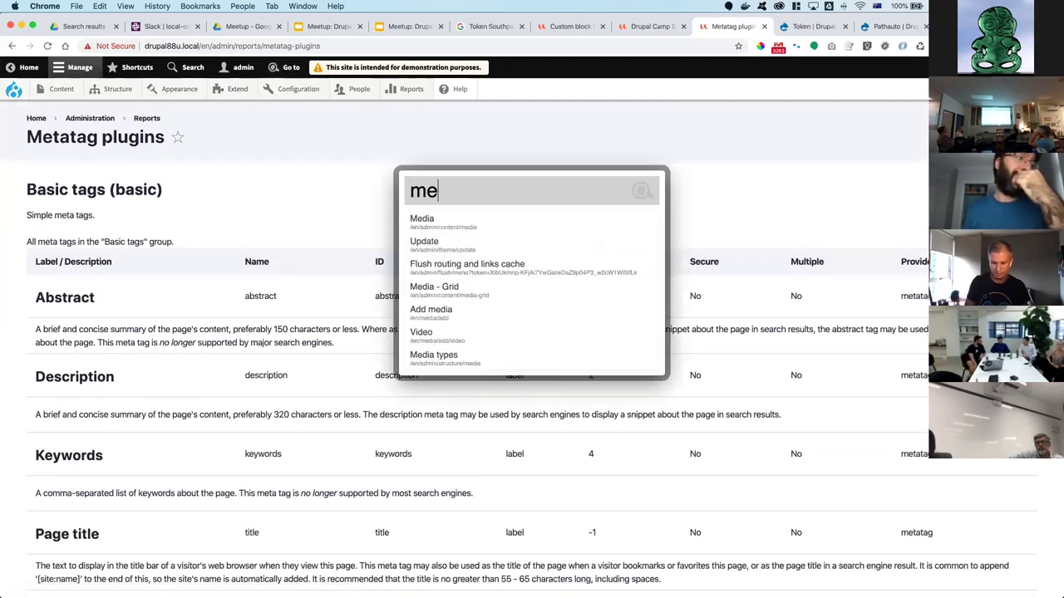
text(tatg)
key(BackSpace)
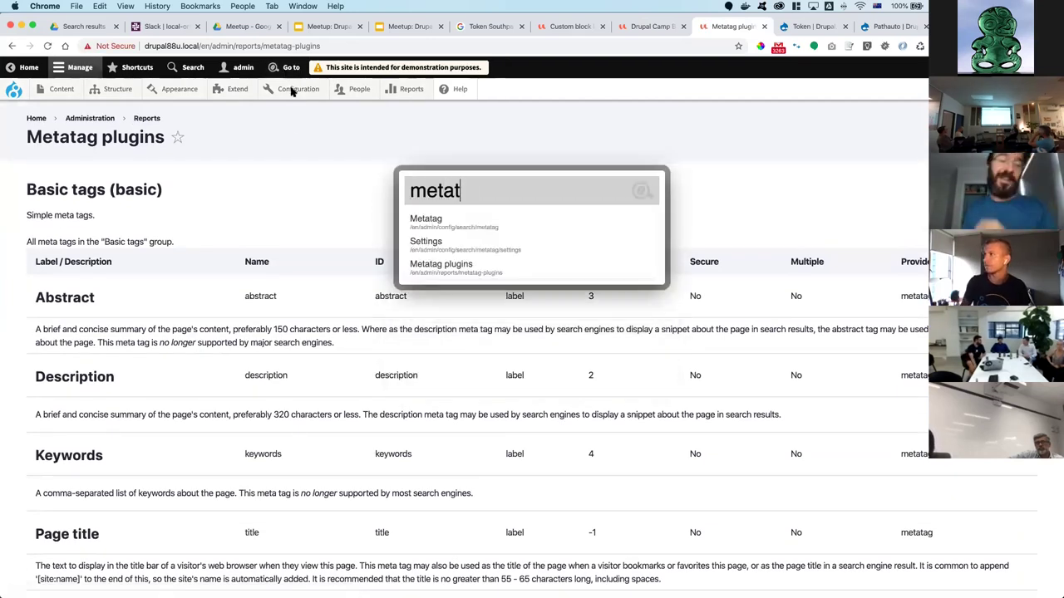
click(431, 240)
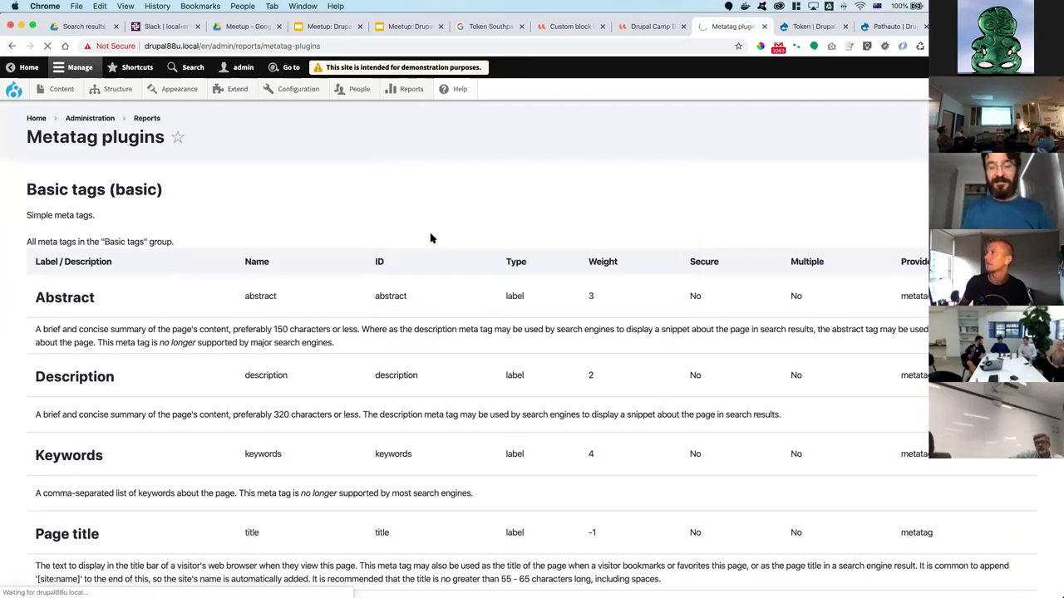
- Enable the Basic tags and Advanced metatag groups for the Basic page content type in the entity type mapping
scroll(430, 238, down, 3)
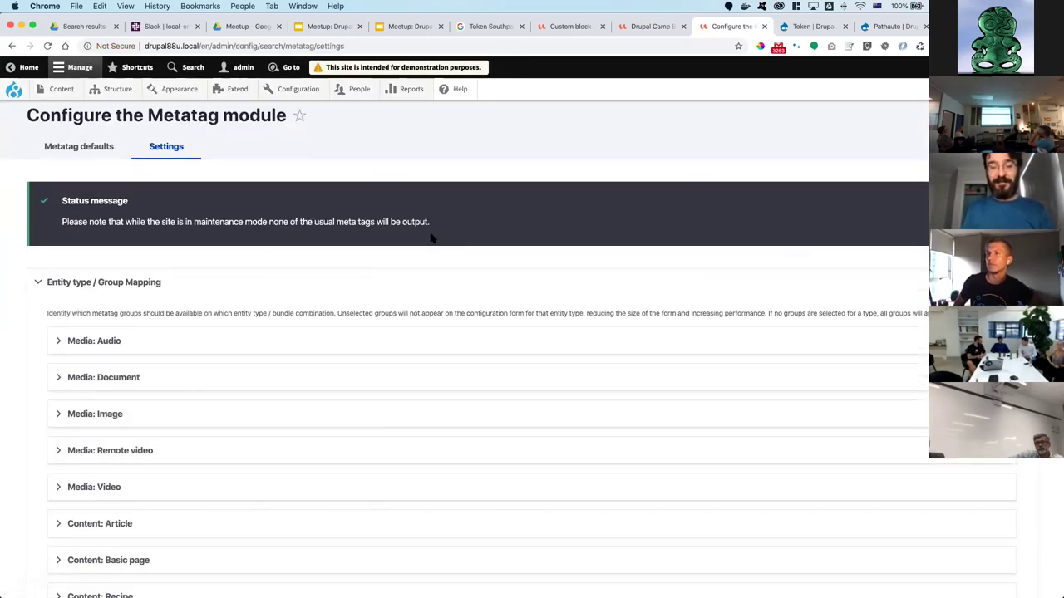
scroll(386, 424, down, 2)
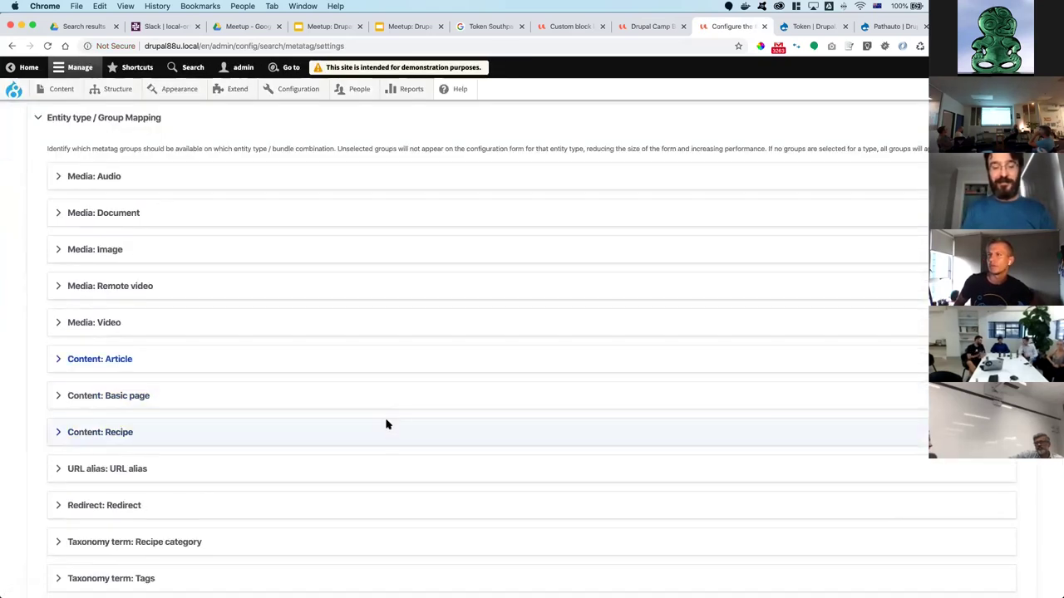
click(137, 396)
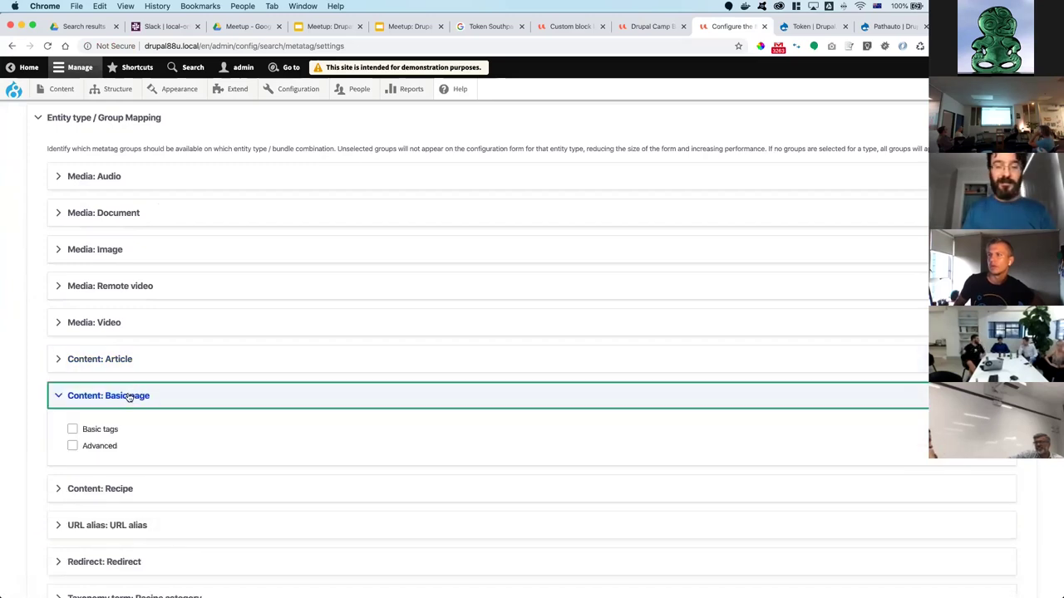
scroll(141, 399, down, 2)
click(98, 363)
click(100, 380)
- Open the Metatag defaults and expand the Global entry to examine its canonical URL and title token patterns
scroll(100, 380, up, 4)
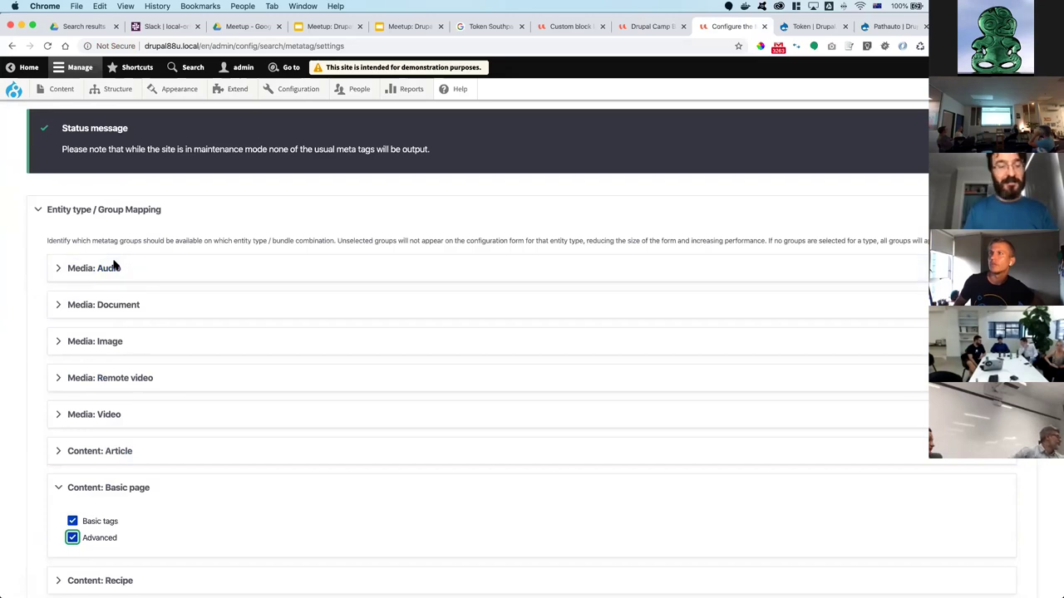
scroll(115, 264, up, 2)
click(90, 167)
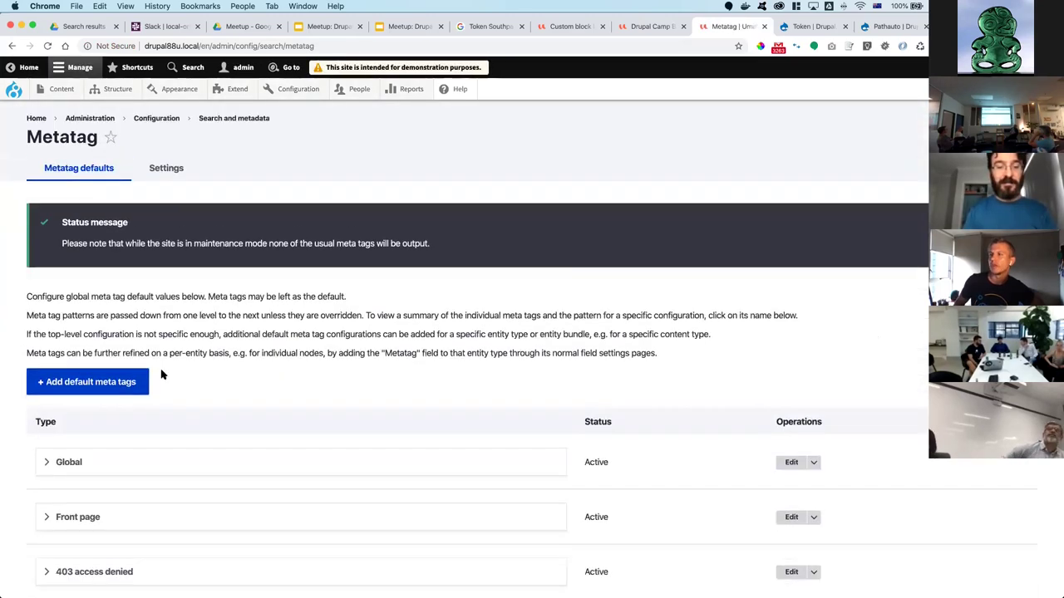
scroll(162, 375, down, 3)
click(74, 339)
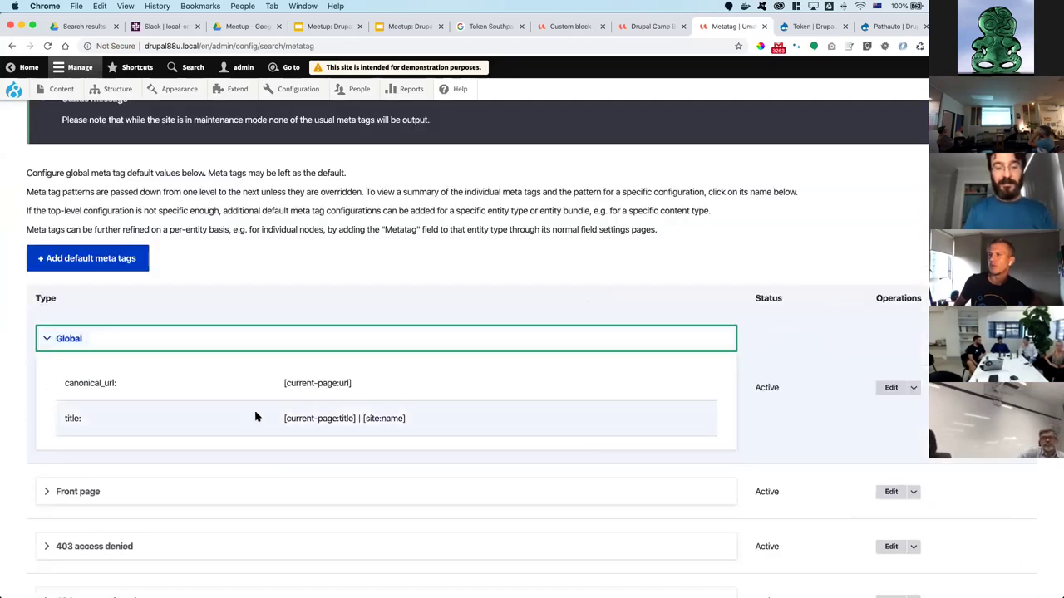
scroll(256, 417, down, 2)
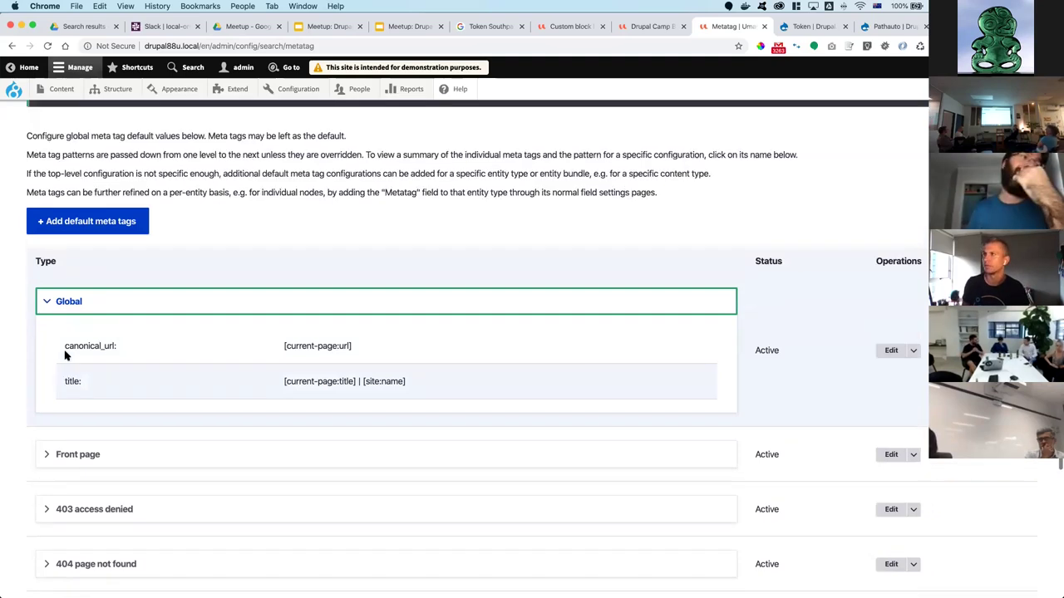
scroll(66, 356, up, 3)
- Open the Content view for editing and add a Global: Text area header to its Page display
mouse_move(129, 91)
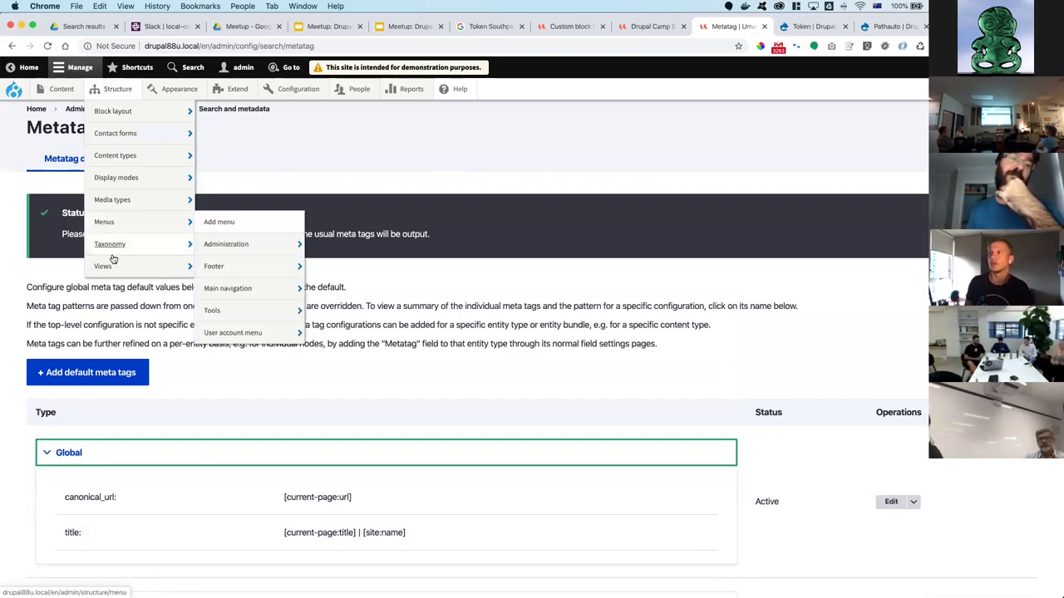
mouse_move(114, 252)
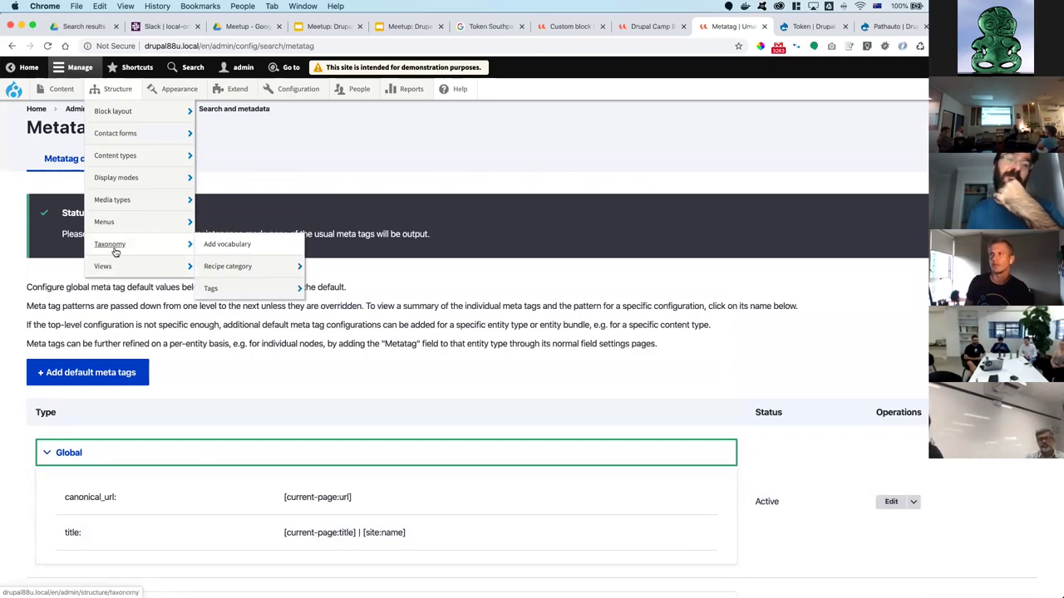
click(106, 266)
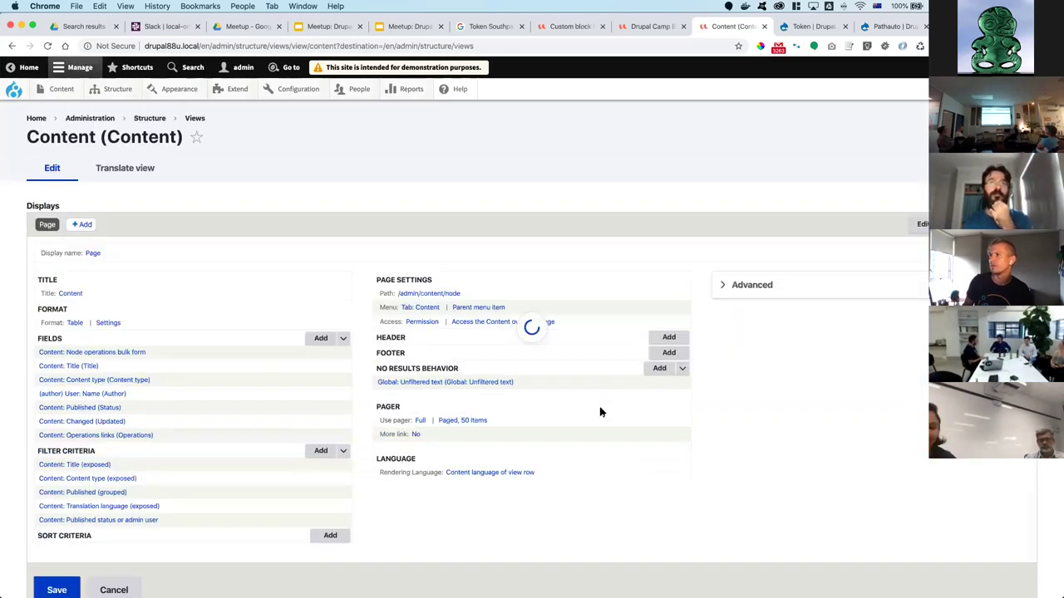
click(670, 339)
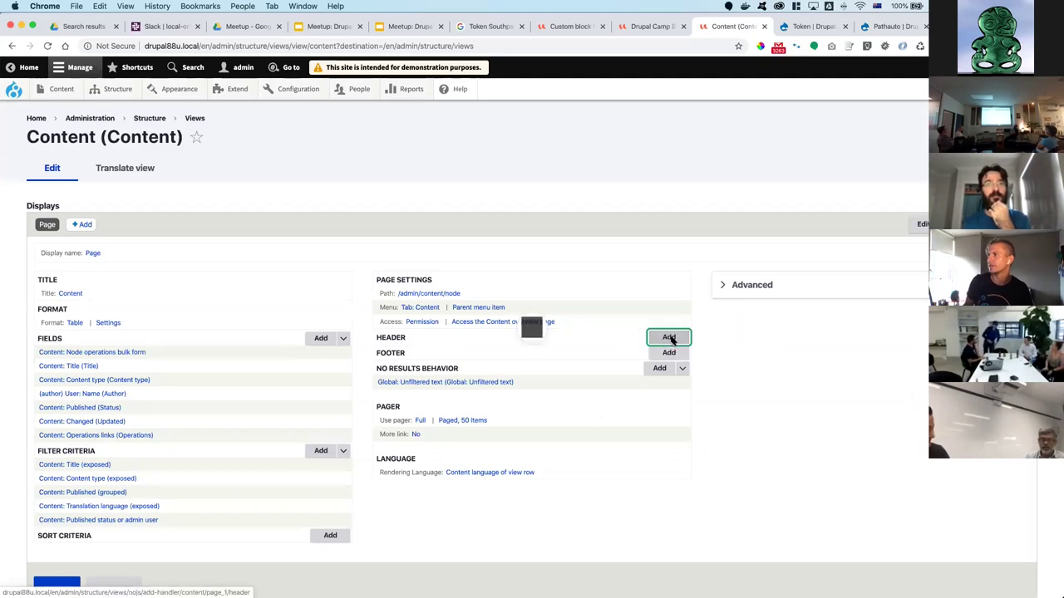
click(284, 140)
text(text)
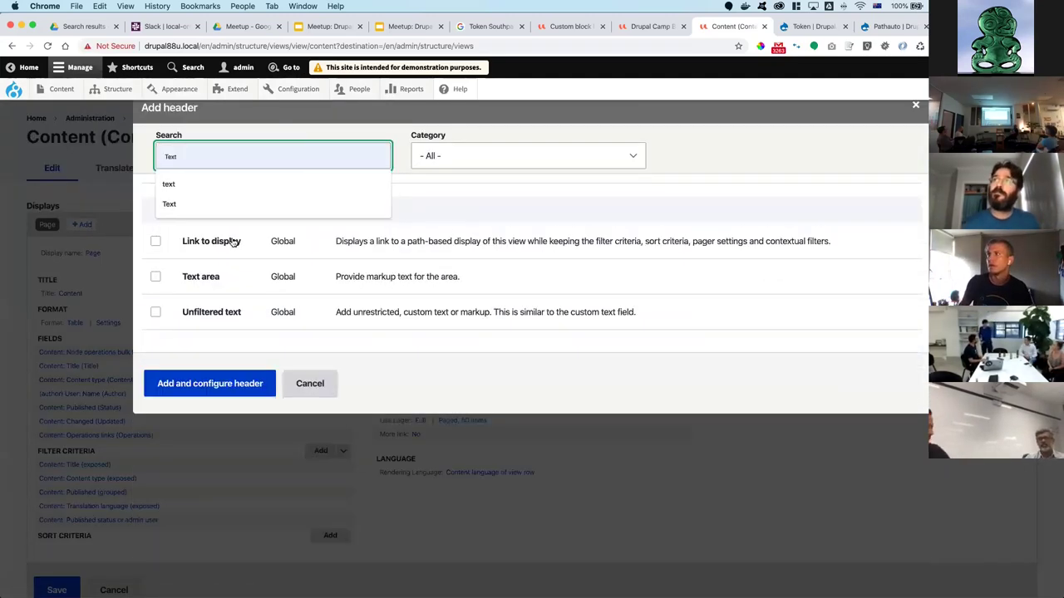
click(155, 277)
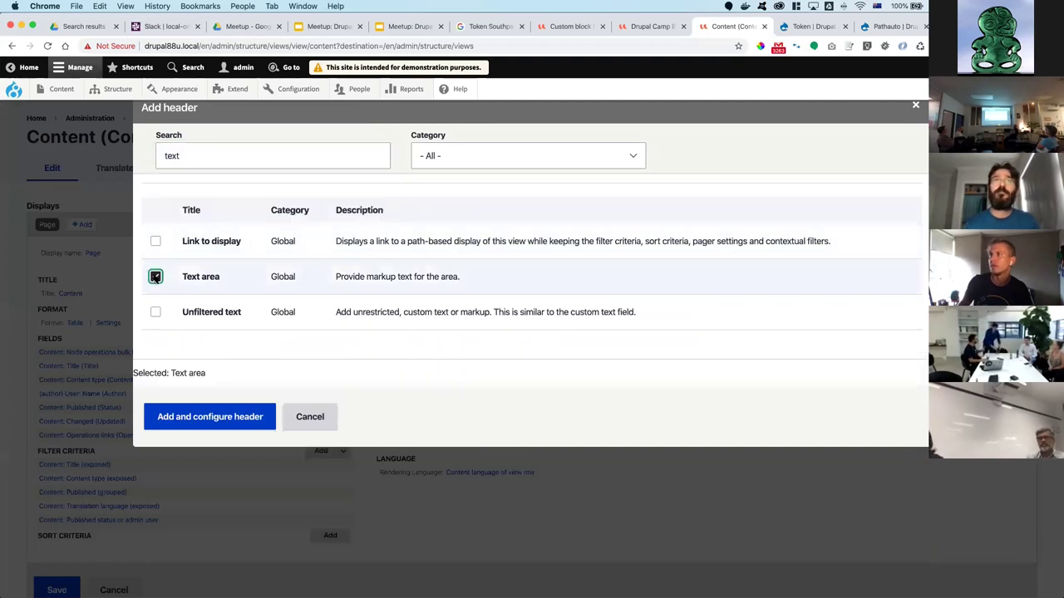
click(203, 422)
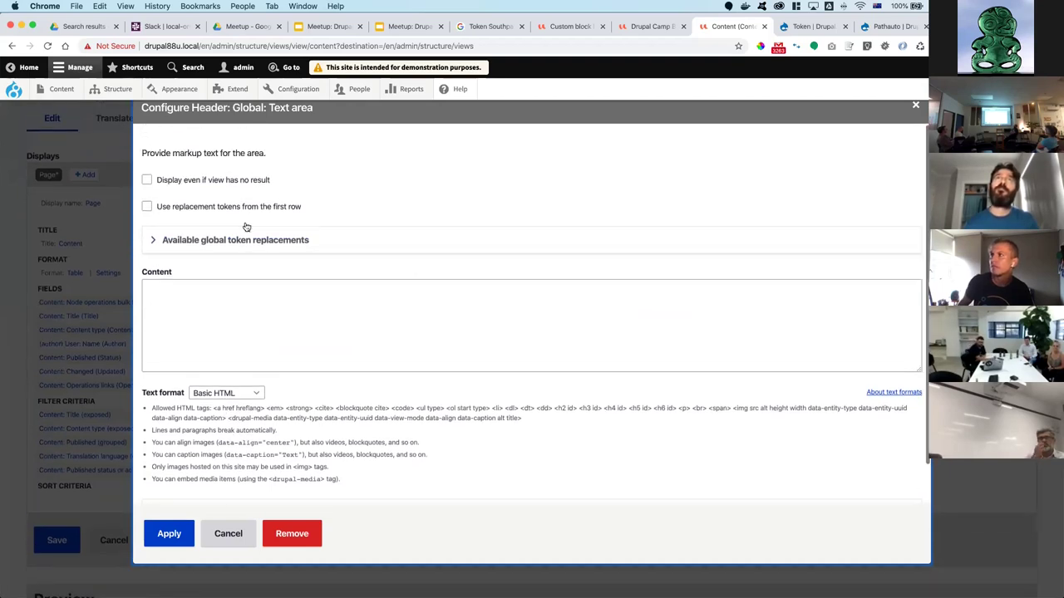
- Review the available global token replacements and copy [view:total-rows] into the header text area's content
click(235, 242)
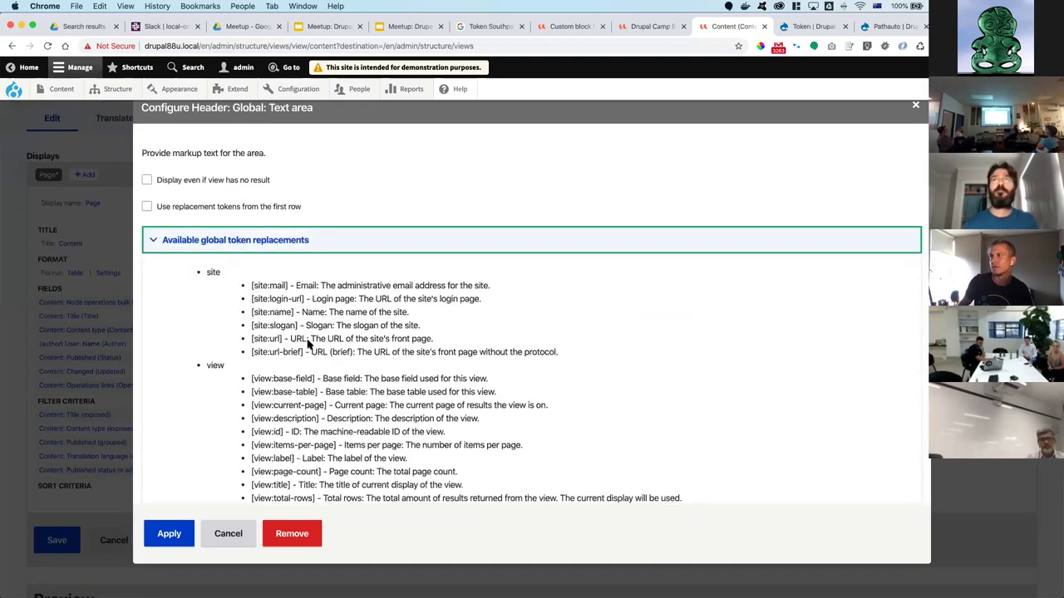
scroll(307, 343, down, 3)
scroll(316, 353, down, 1)
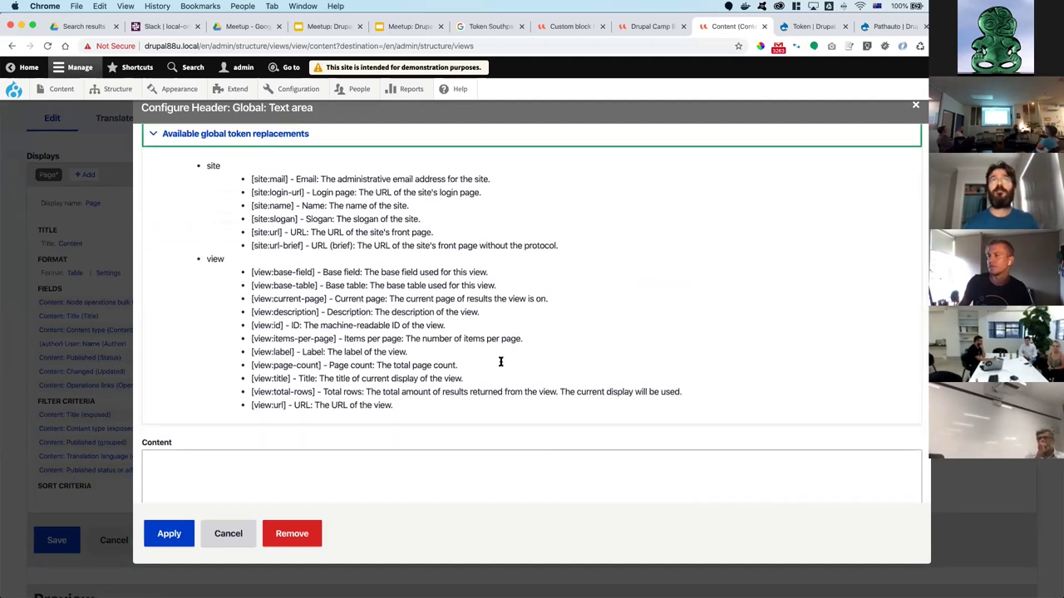
scroll(447, 294, down, 1)
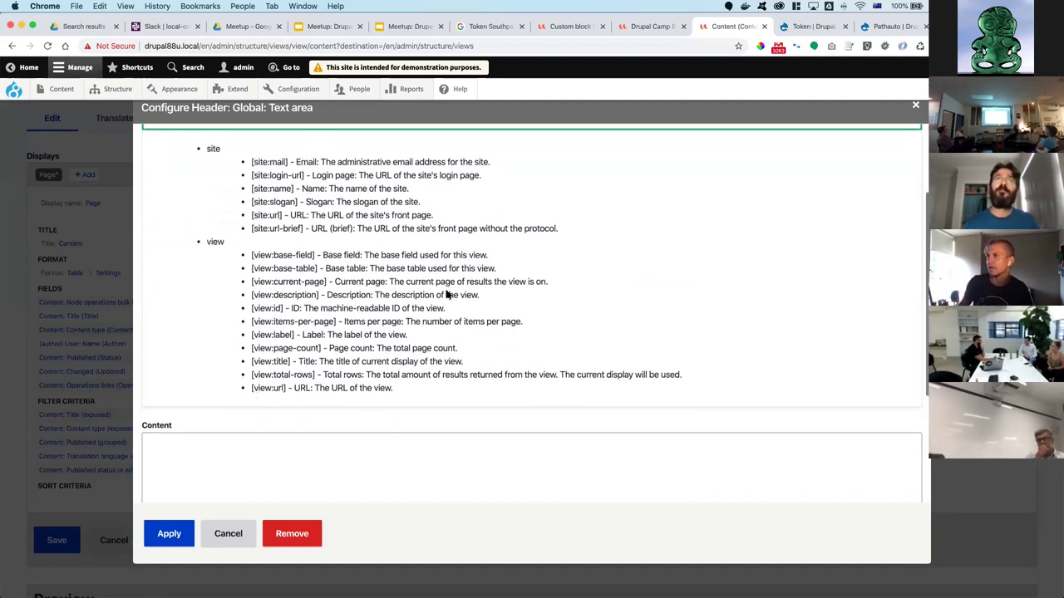
scroll(436, 288, up, 1)
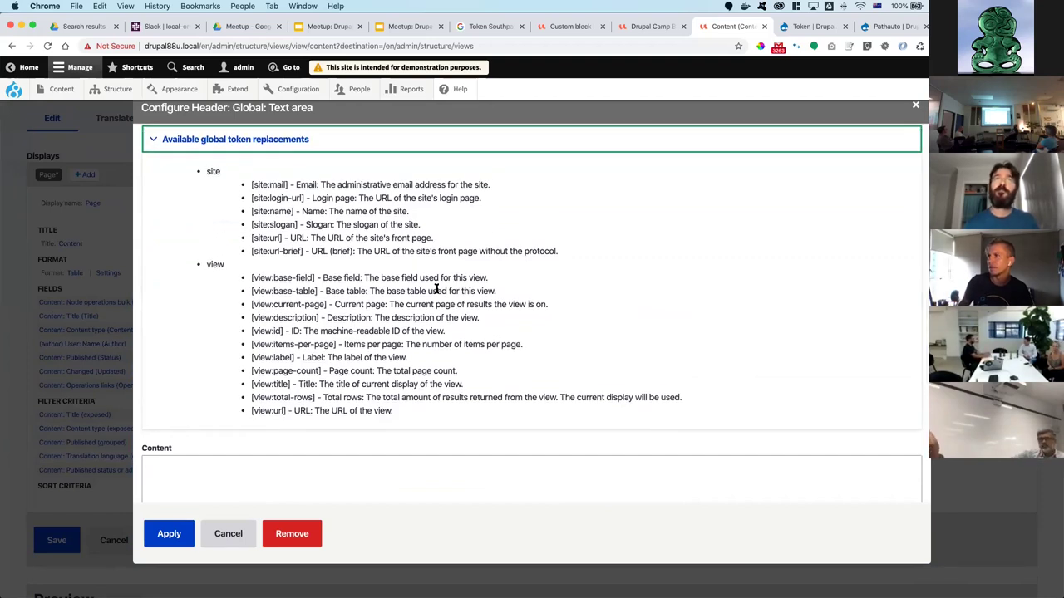
scroll(435, 288, down, 1)
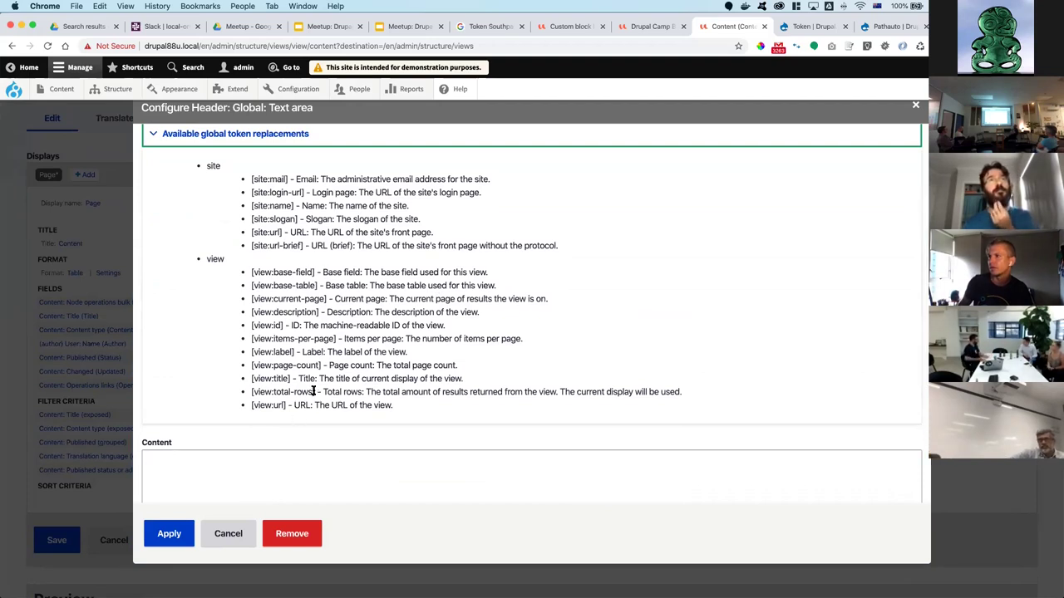
drag(314, 392, 245, 389)
key(super+c)
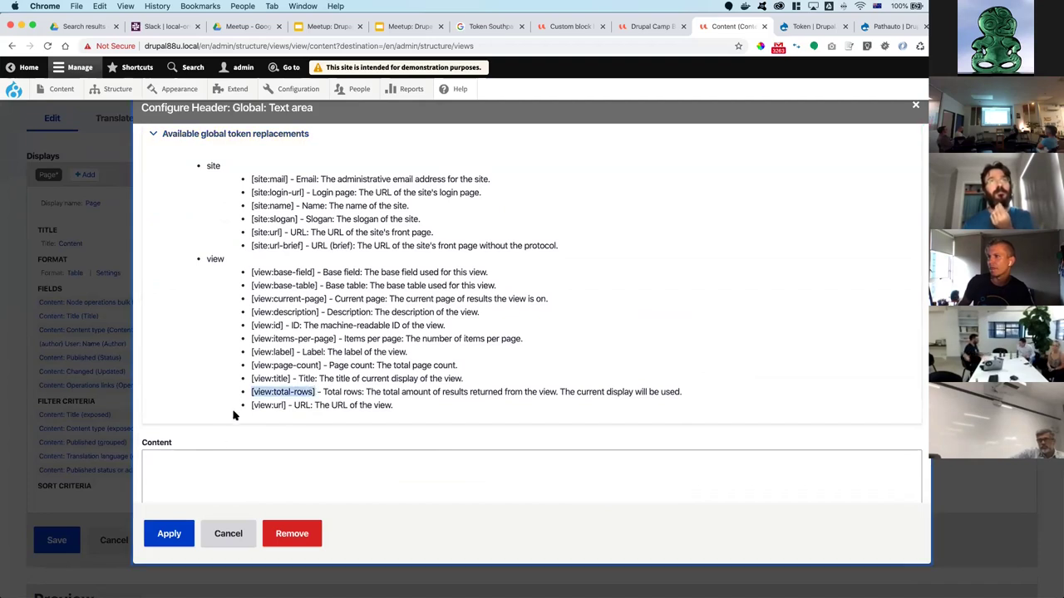
click(211, 458)
key(super+v)
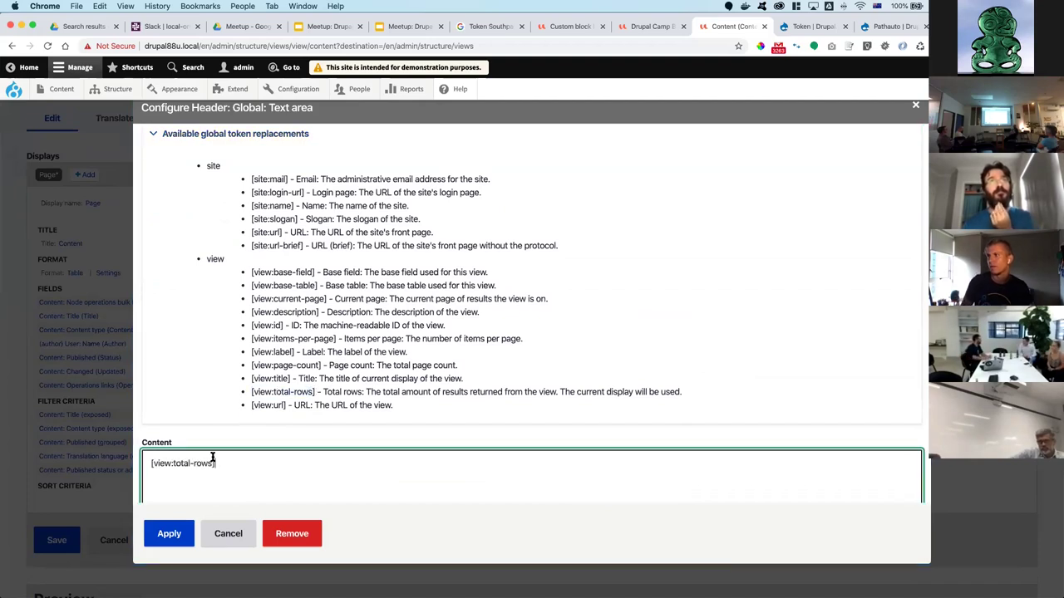
- Add the label "Total records:" before the header's token, apply the header configuration and save the Content view
text(Totalk)
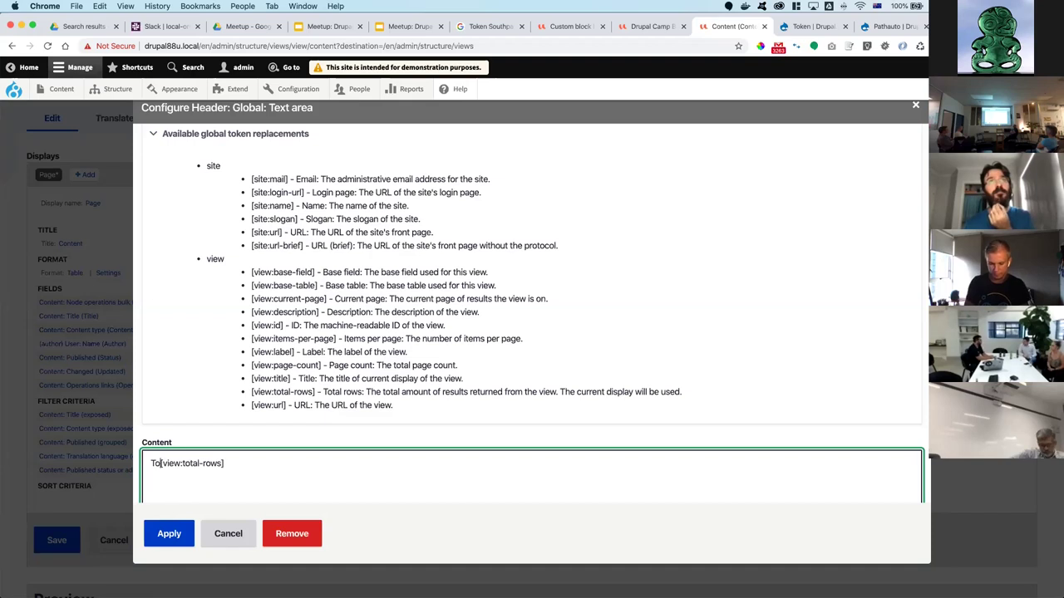
key(BackSpace)
text(recor)
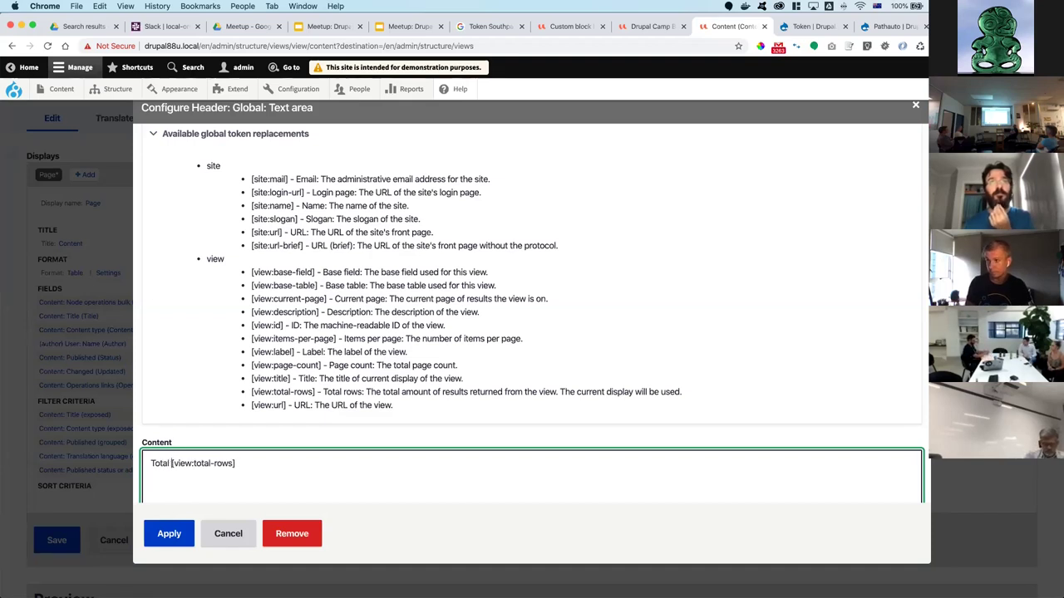
text(ds:)
scroll(226, 451, down, 3)
click(165, 538)
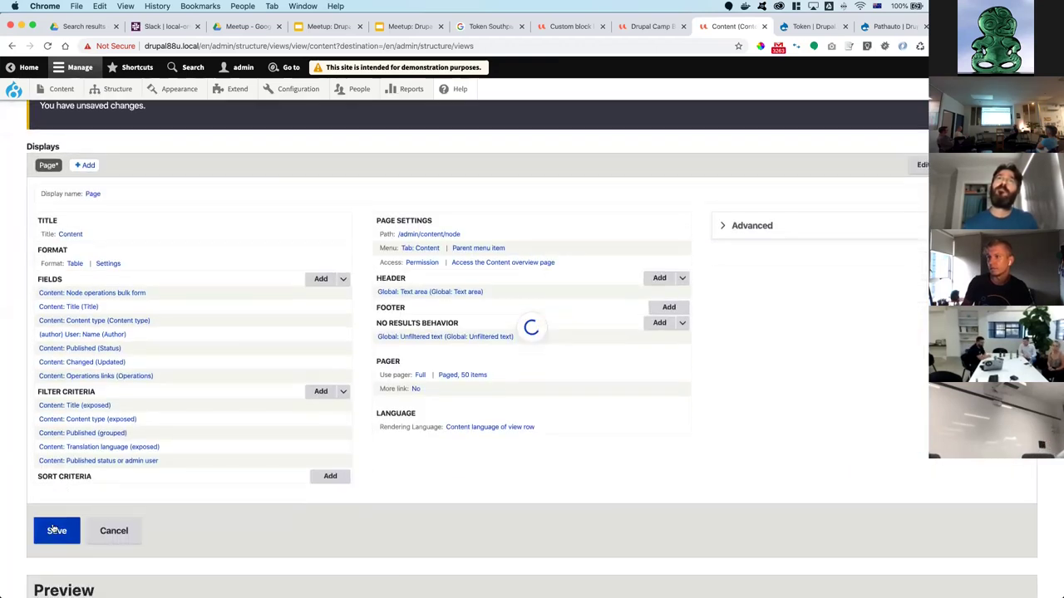
click(54, 530)
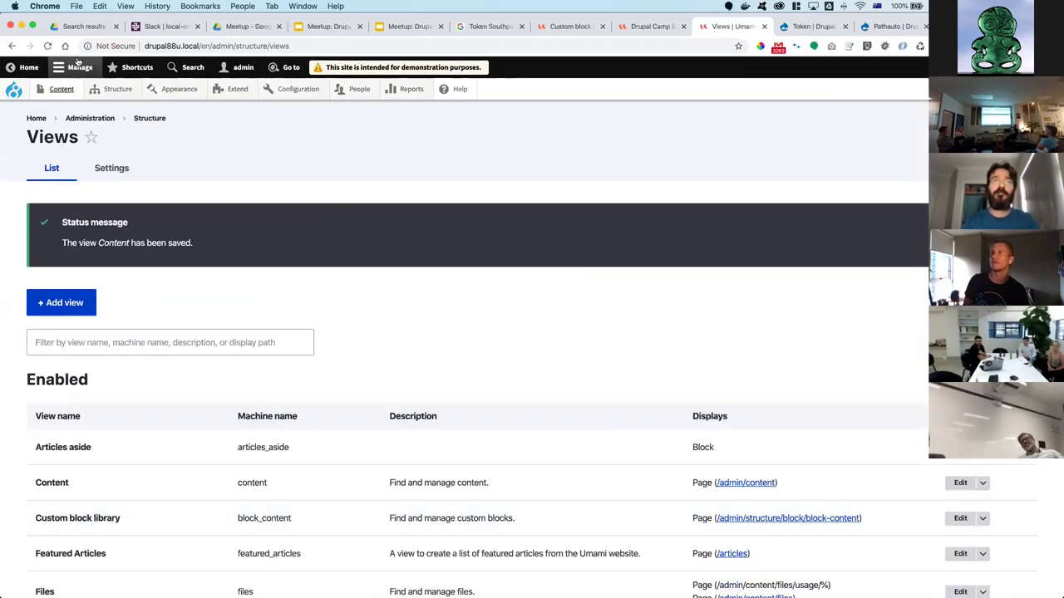
- Open the Content administration page and look through the listing for the new header text
click(64, 89)
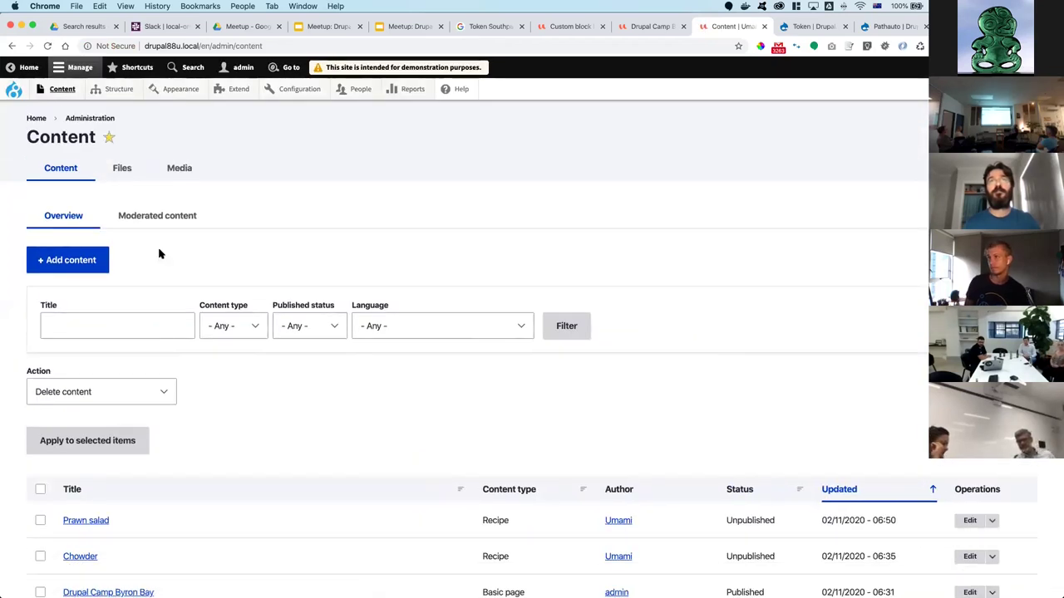
scroll(160, 254, down, 2)
scroll(160, 254, up, 2)
scroll(160, 254, down, 10)
scroll(160, 254, down, 10)
scroll(161, 253, up, 20)
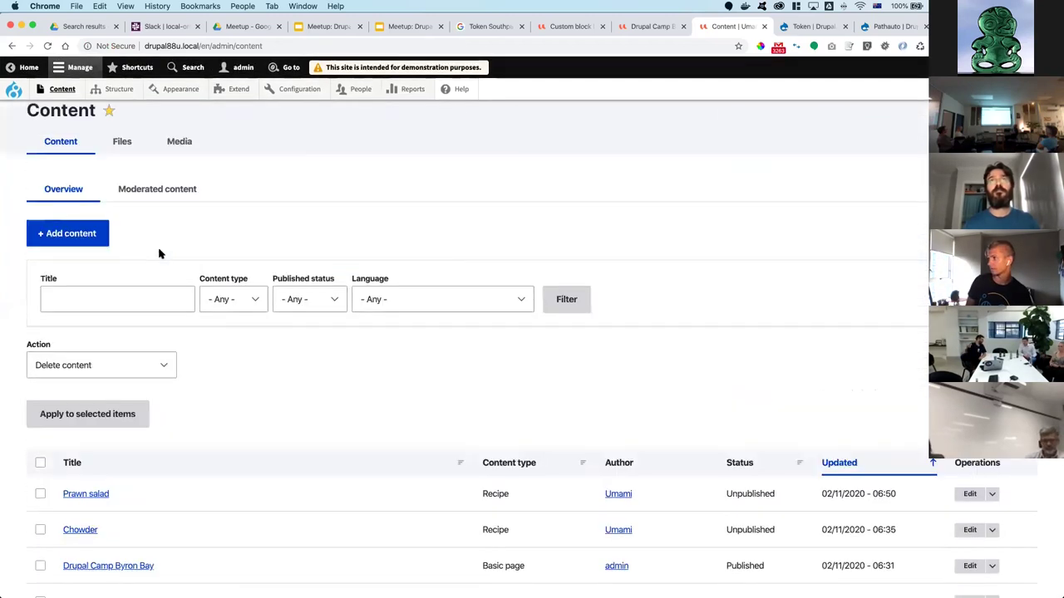
scroll(158, 250, up, 1)
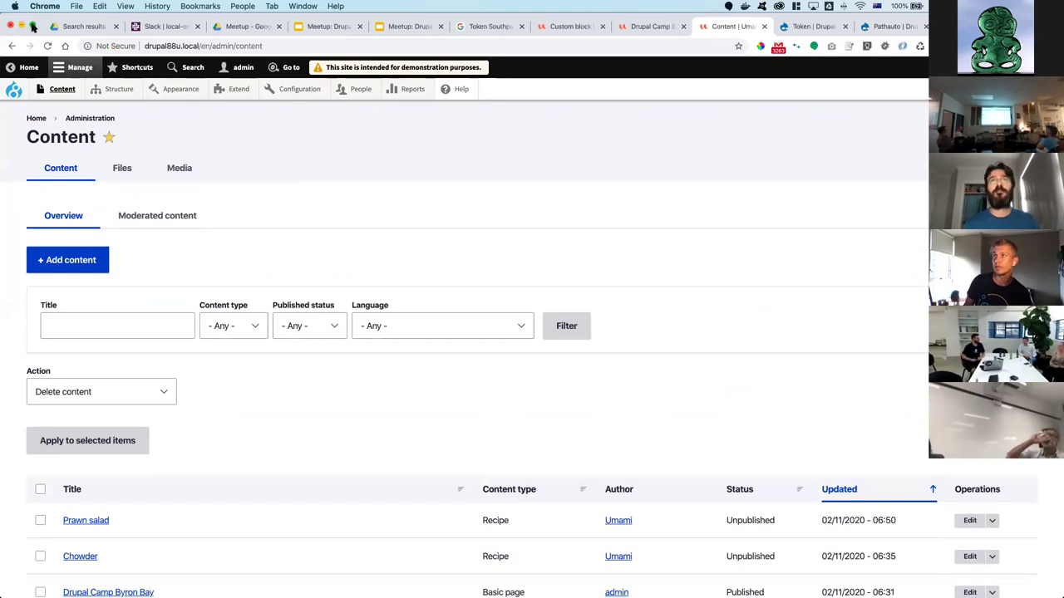
- Return to the Content view's edit page and examine how the header is output in the preview
click(12, 46)
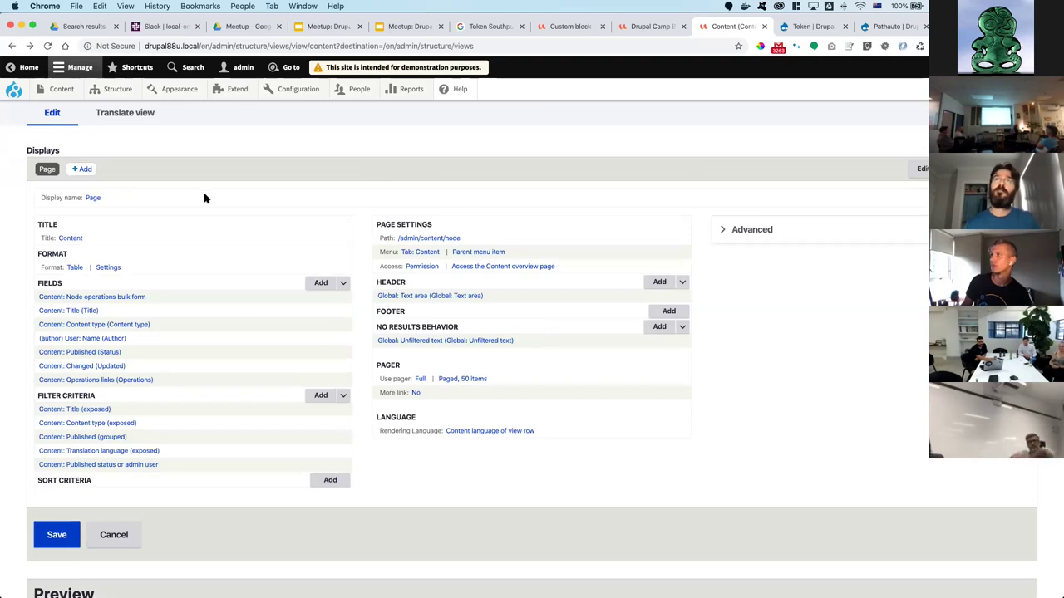
scroll(479, 475, down, 5)
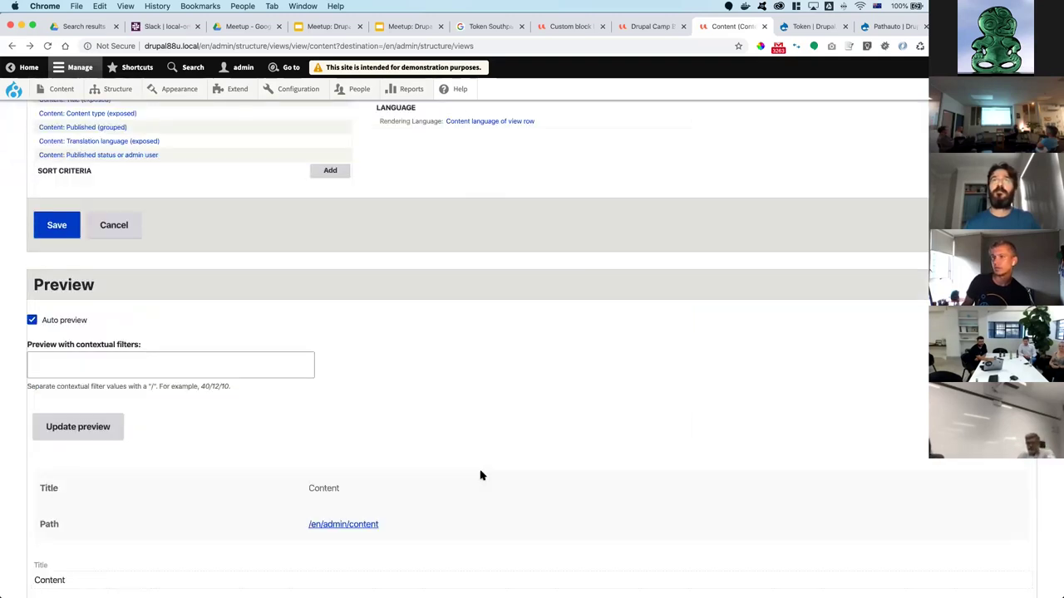
scroll(480, 474, down, 2)
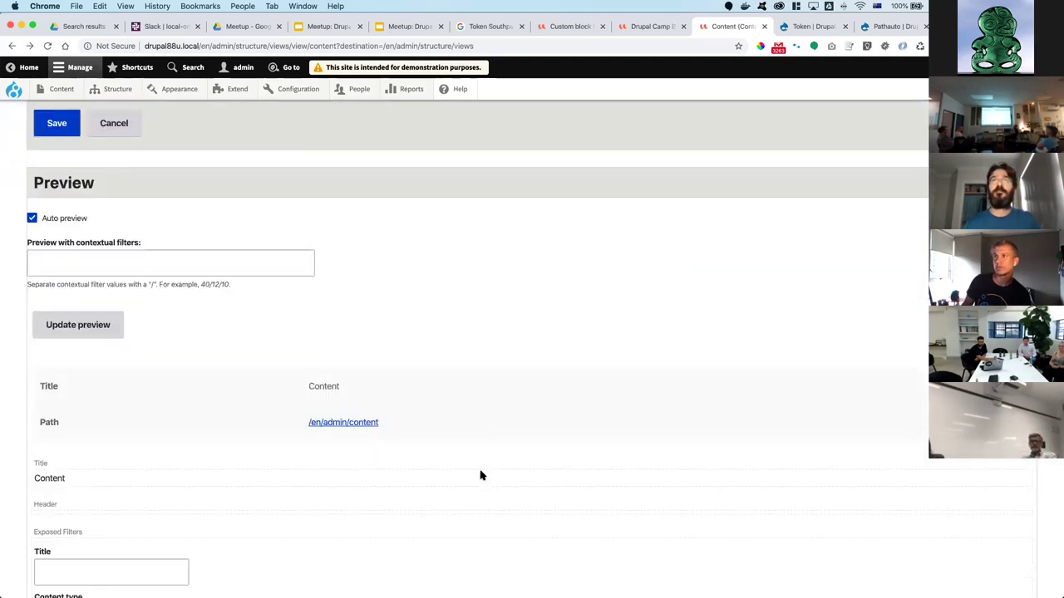
scroll(480, 475, down, 1)
scroll(479, 474, down, 6)
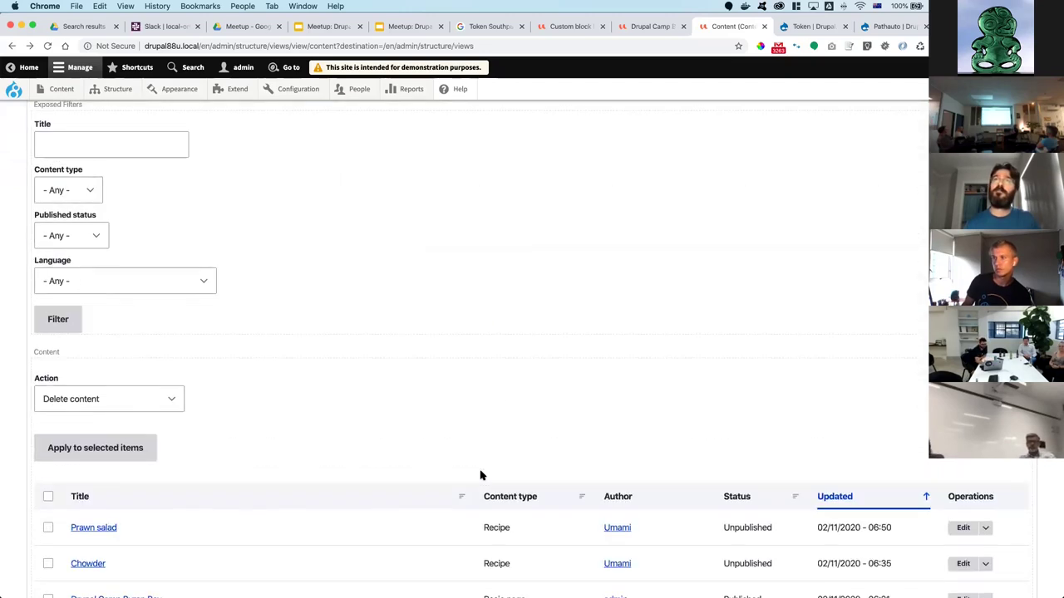
- Change the text format of the Content view's header text area and apply the header configuration
scroll(480, 475, up, 8)
scroll(475, 137, up, 1)
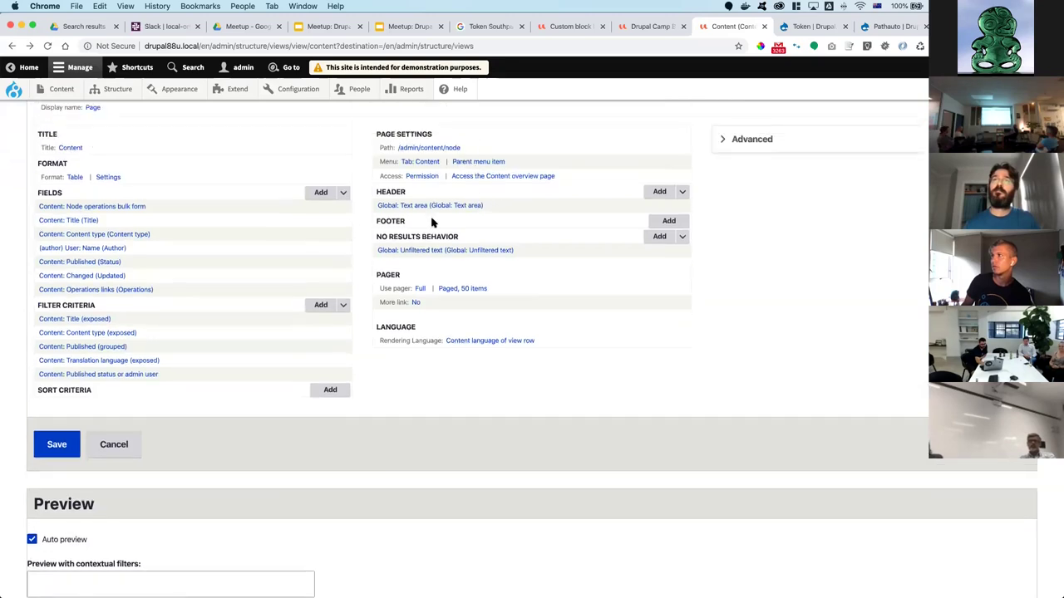
click(425, 206)
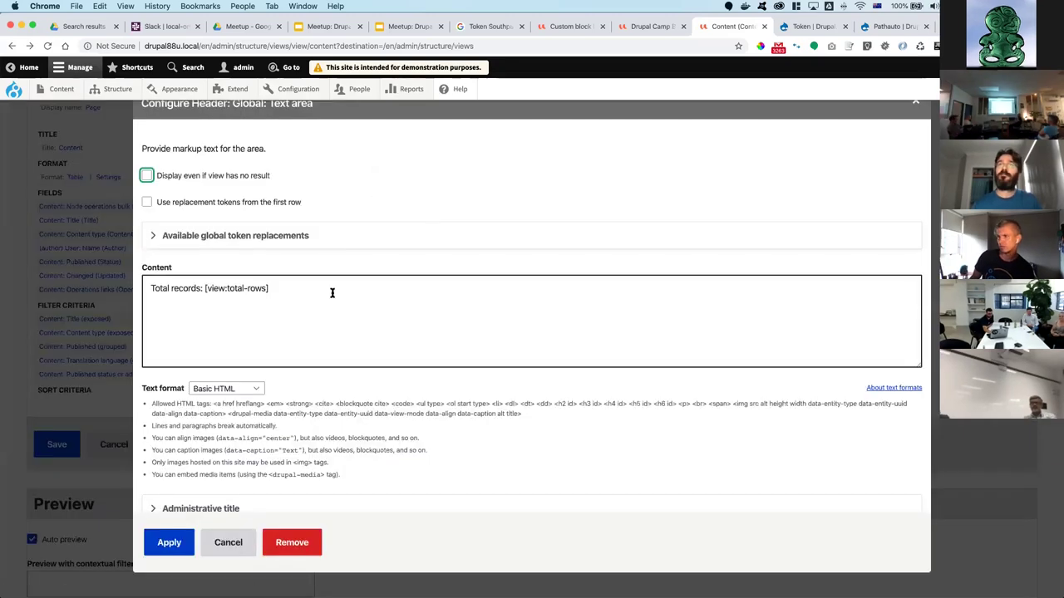
click(331, 293)
click(238, 389)
click(230, 408)
click(165, 546)
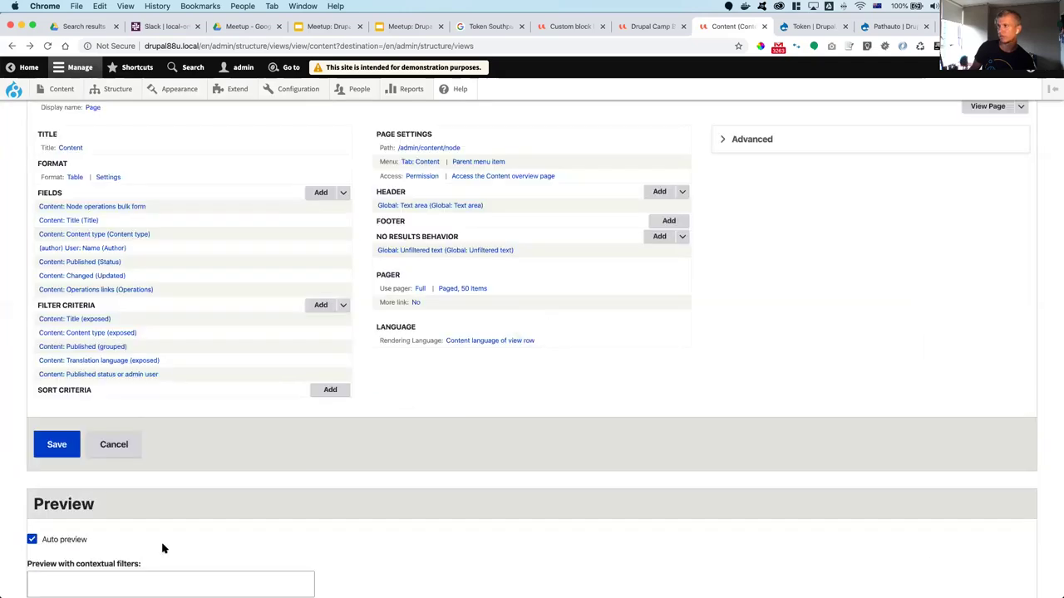
- Look through the view's preview for the header output and search the page for "Total"
scroll(163, 548, down, 5)
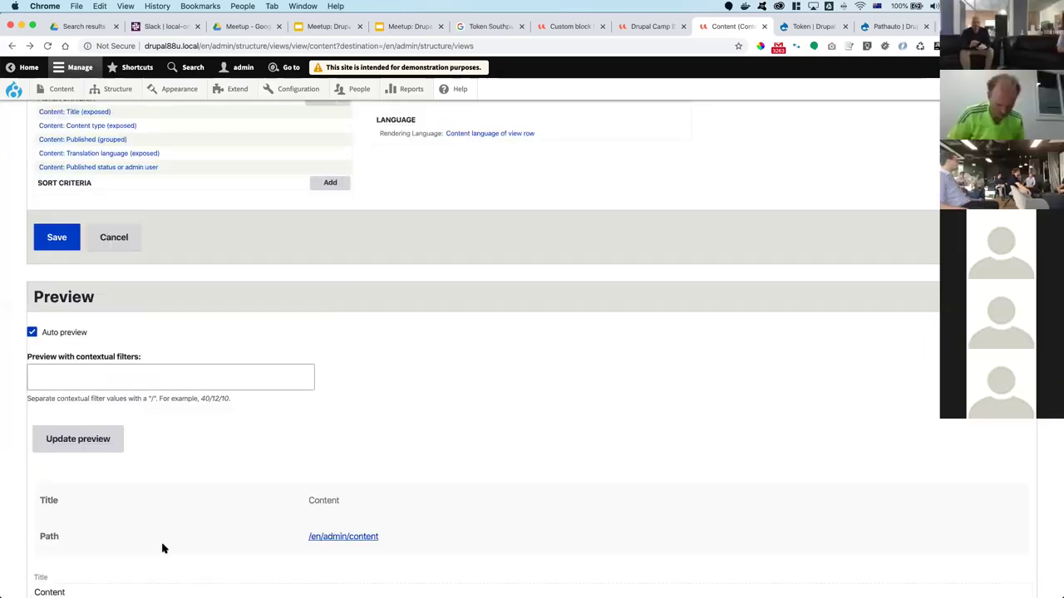
scroll(163, 548, down, 8)
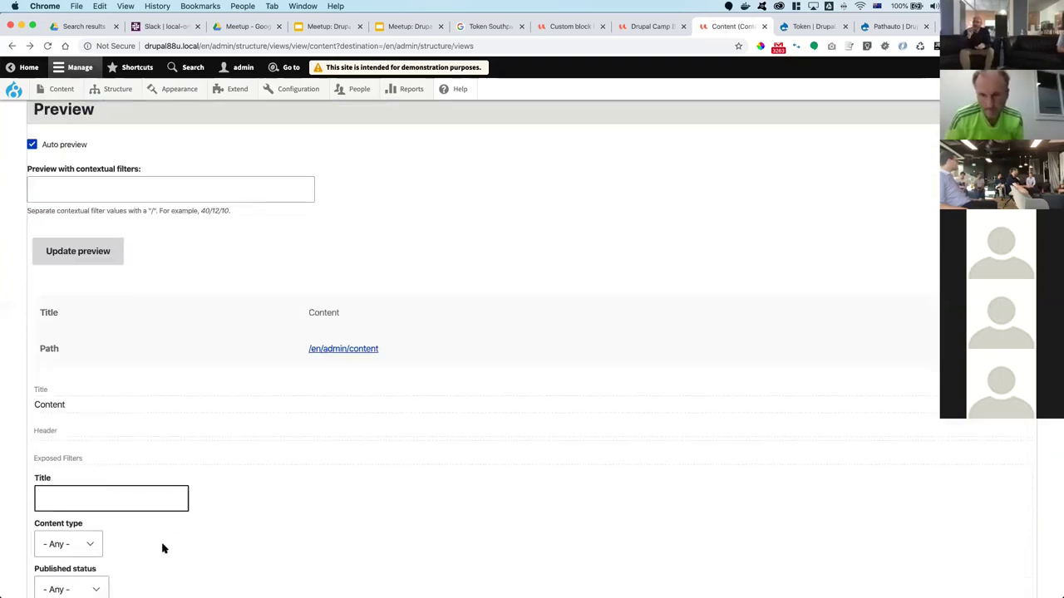
scroll(163, 549, down, 2)
key(super+f)
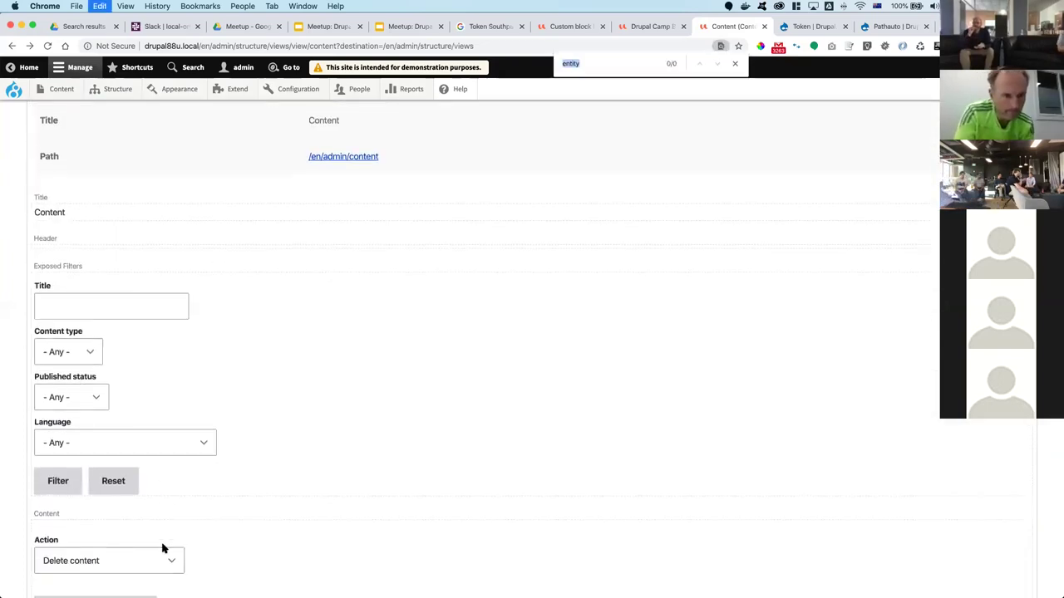
text(Total)
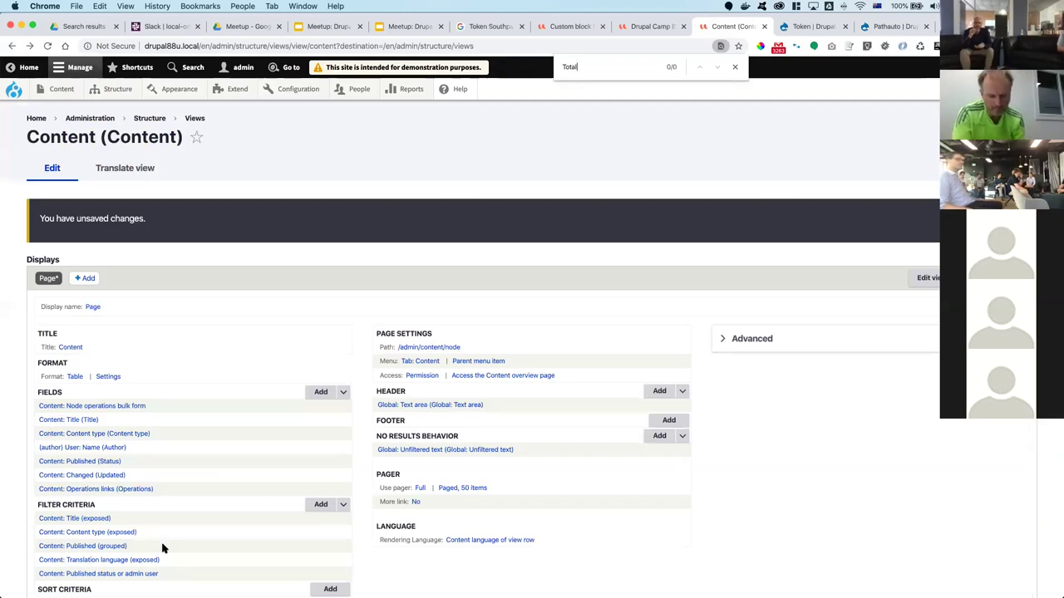
- Save the Content view, open the Content administration page and highlight the "Total records" header line above the filters
scroll(204, 393, down, 6)
click(57, 414)
scroll(57, 414, down, 11)
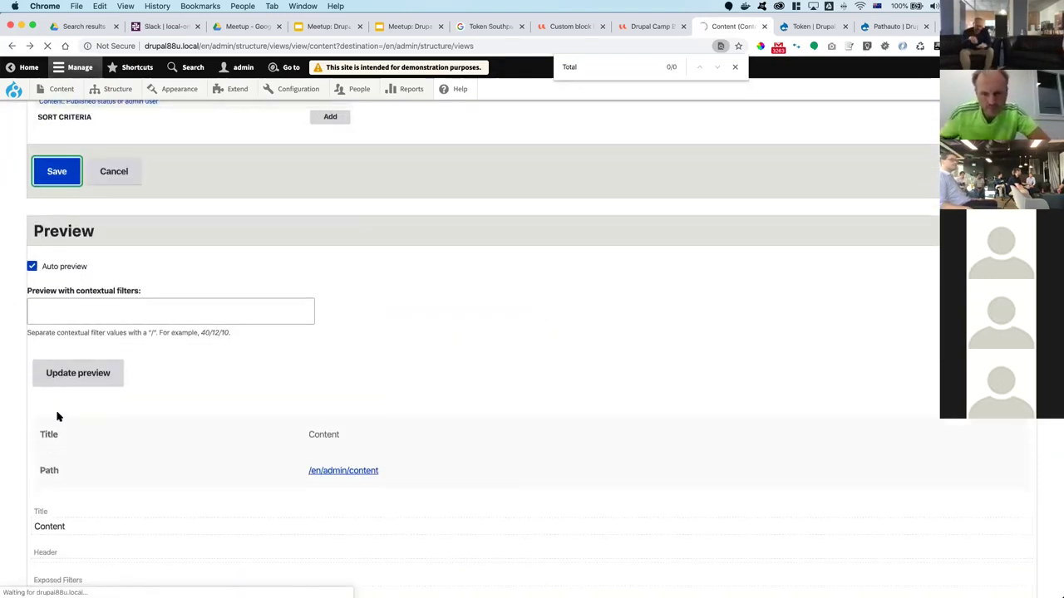
scroll(212, 381, down, 4)
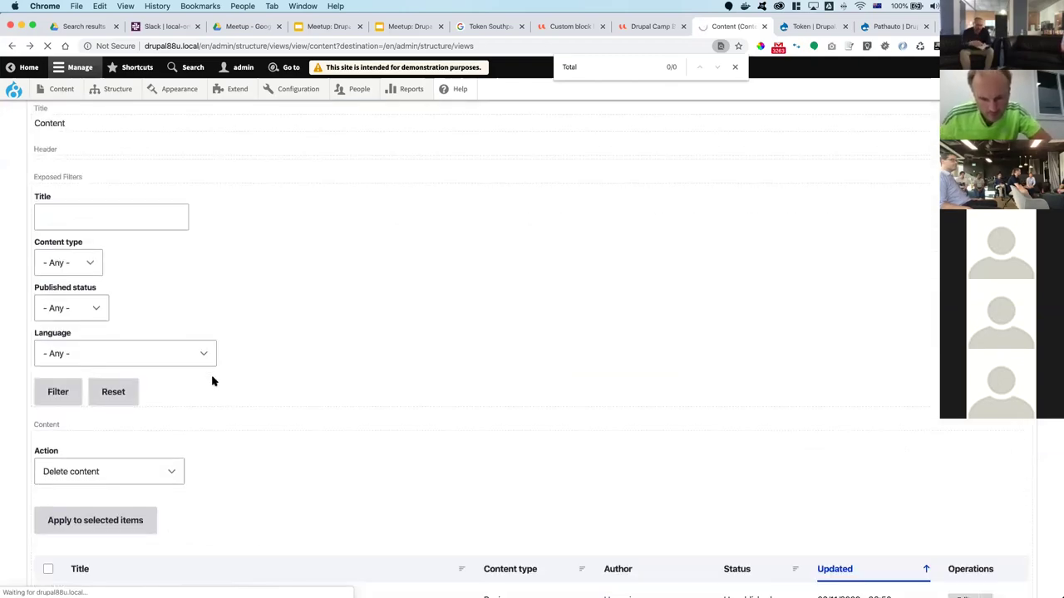
scroll(212, 382, down, 10)
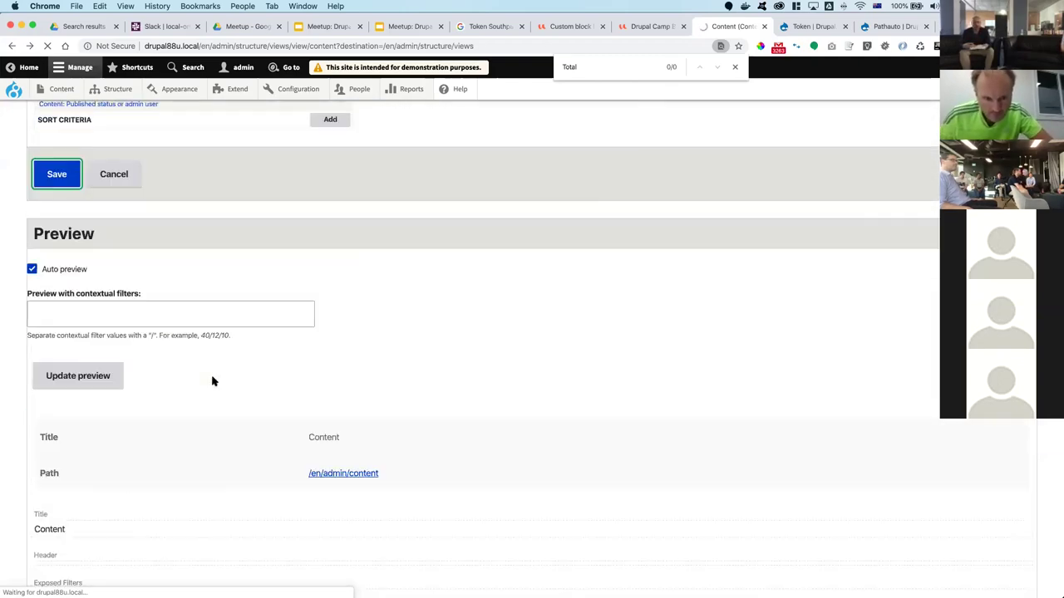
scroll(212, 381, up, 20)
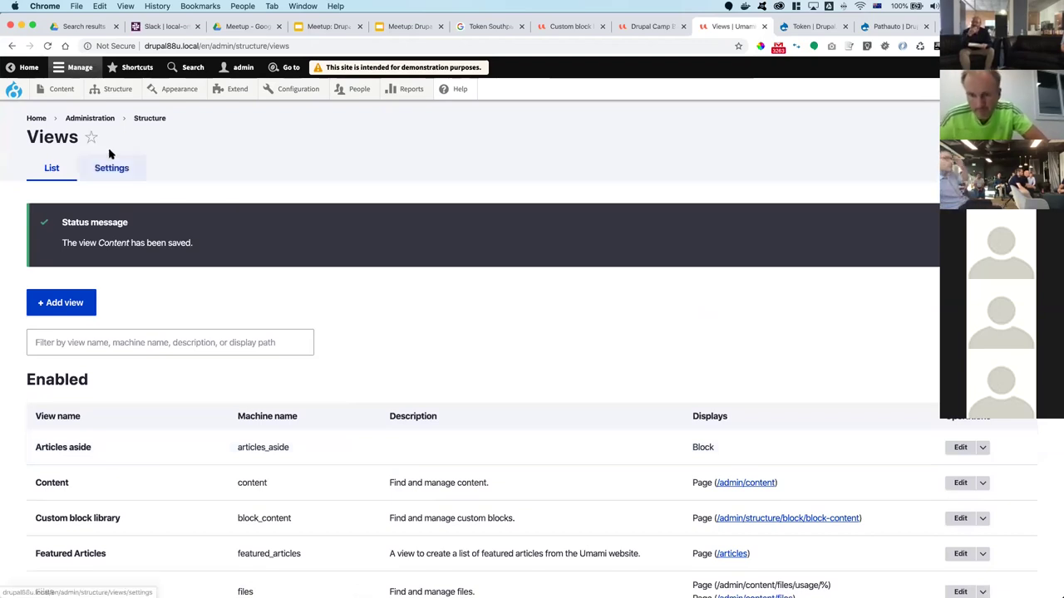
click(73, 90)
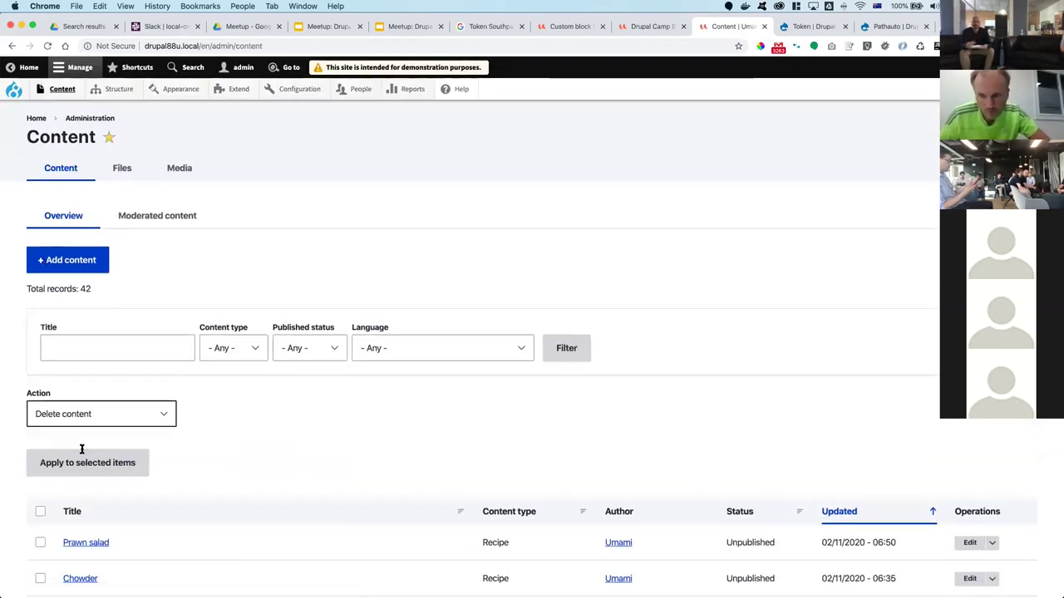
drag(92, 290, 27, 283)
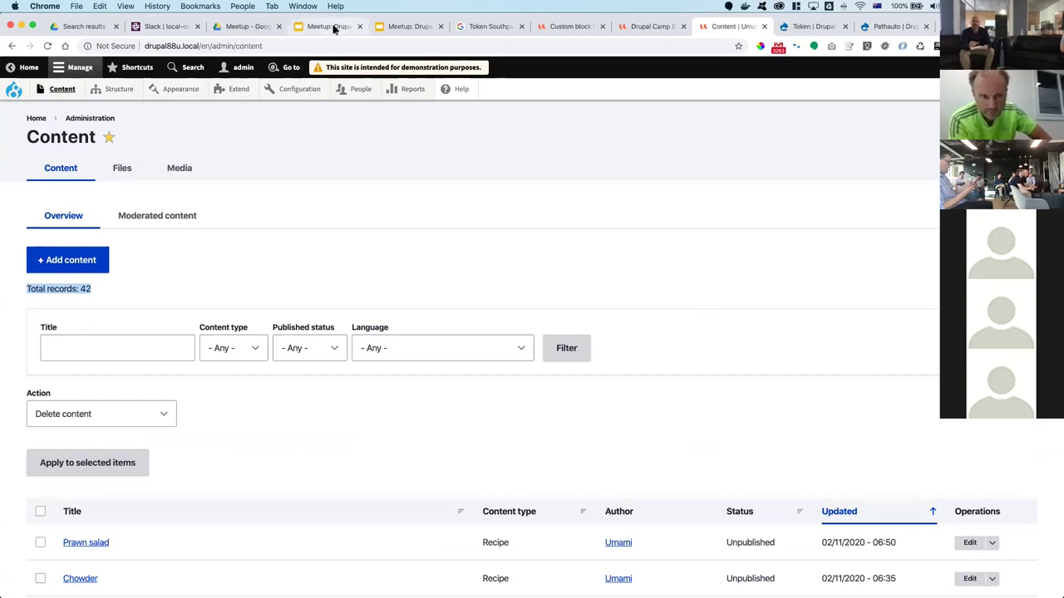
- Switch to the "Meetup: Drupal 2020-01 Tokens" presentation in Google Slides and show the final Questions slide
click(397, 29)
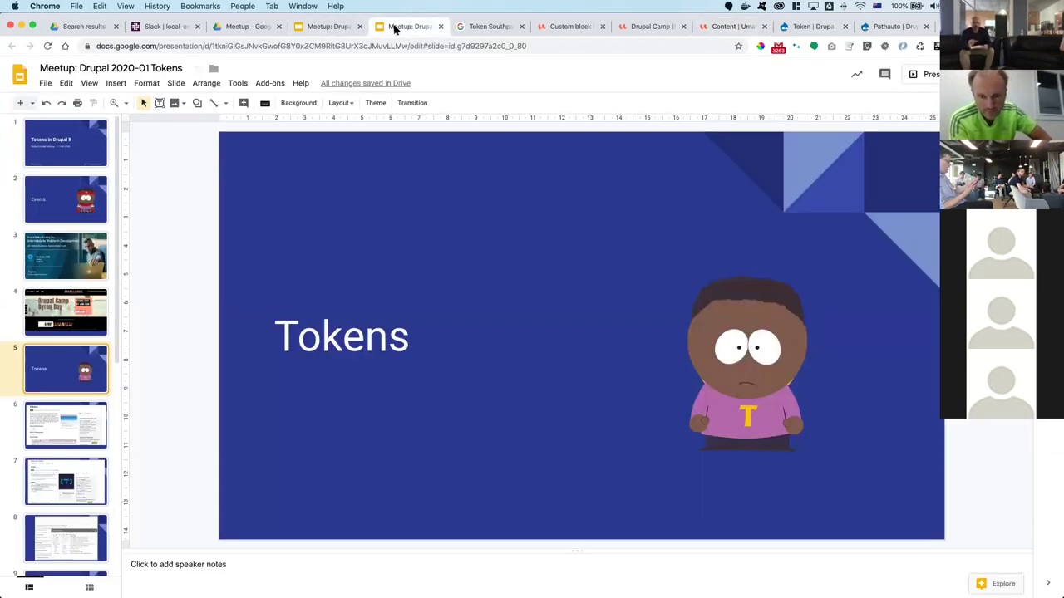
scroll(69, 432, down, 8)
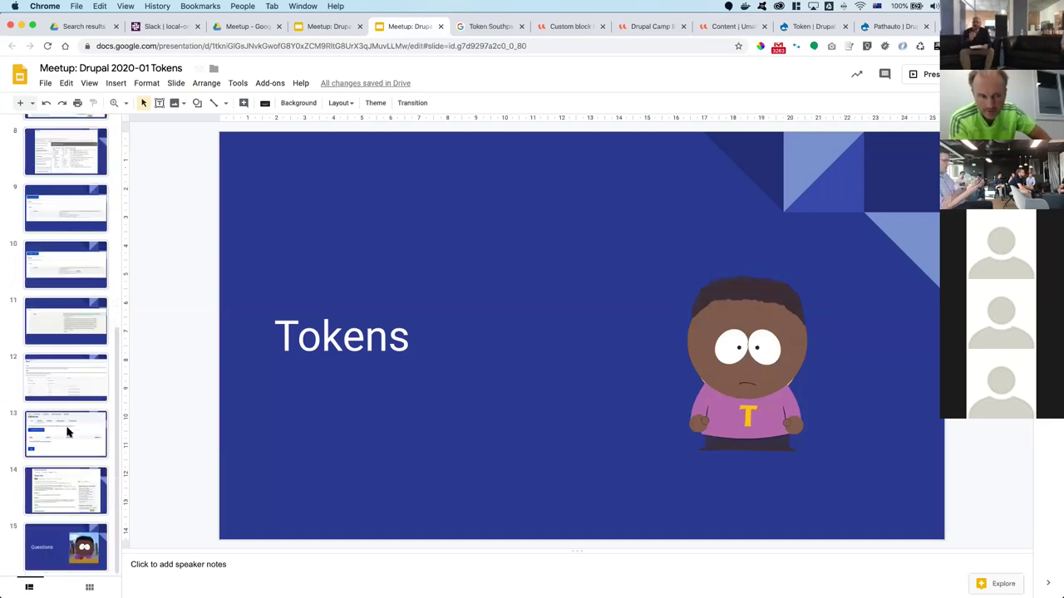
click(48, 562)
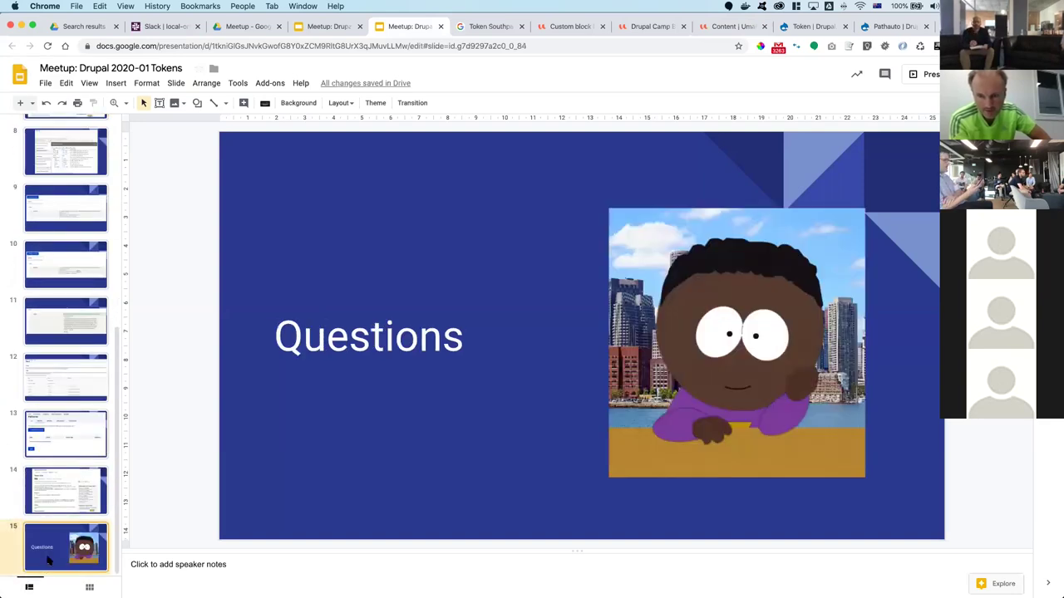
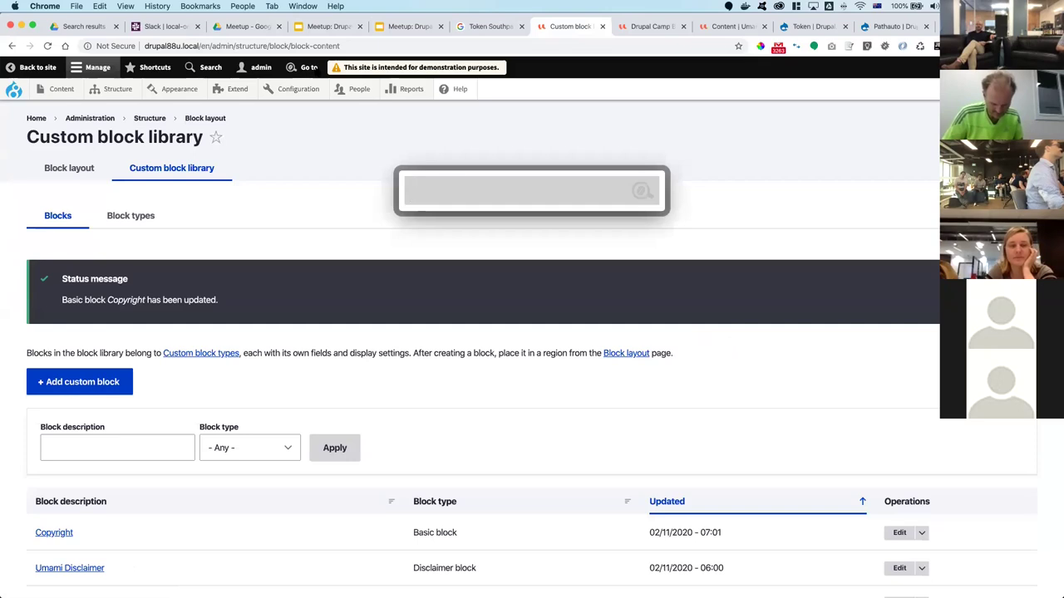
- Try the Go to quick finder with the terms "CO" and "Ad", showing the admin toolbar's own search in between
text(CO)
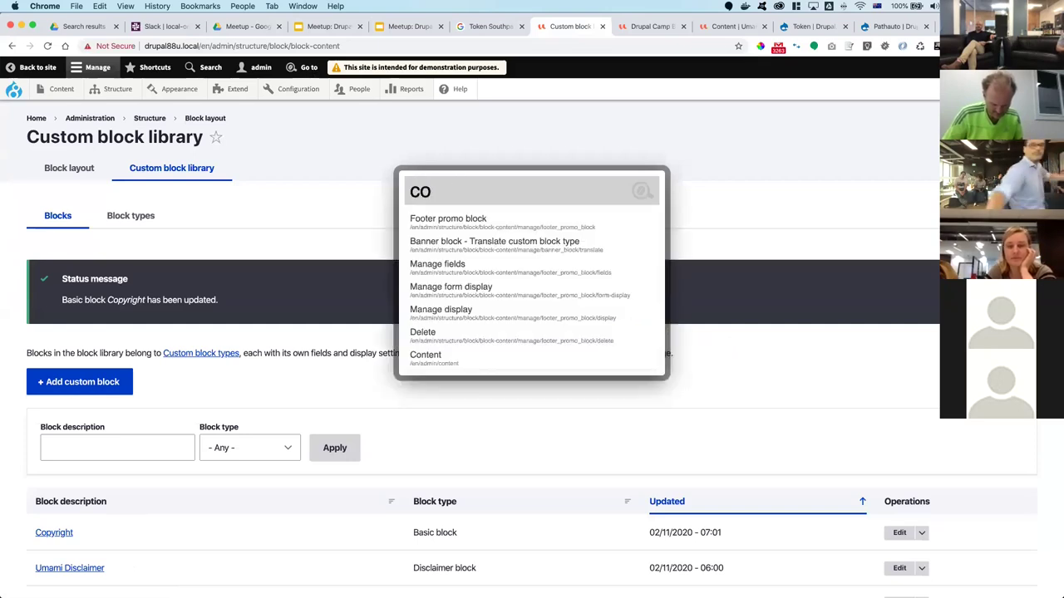
click(213, 72)
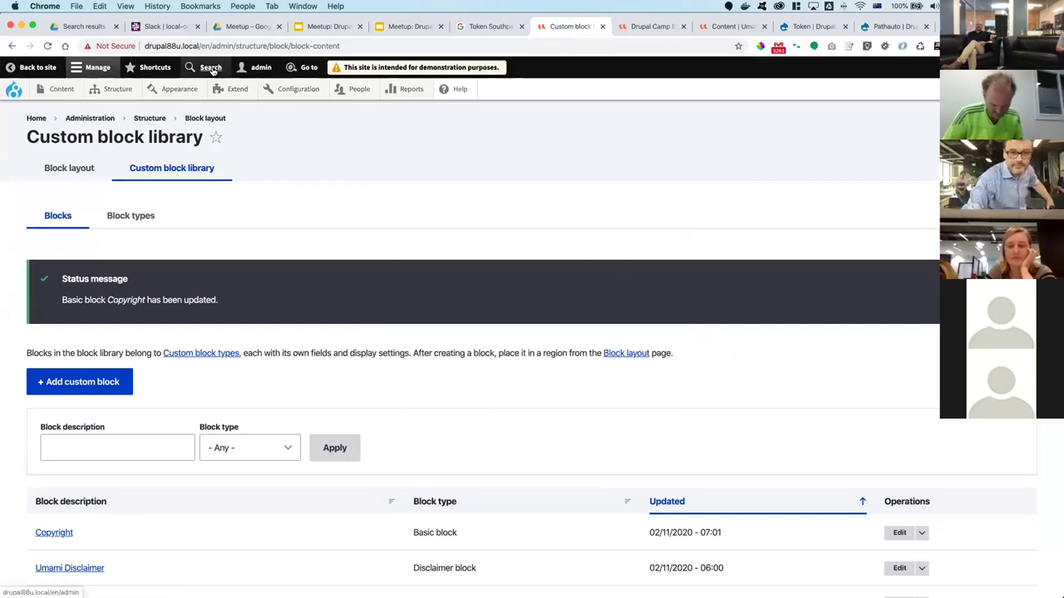
click(213, 71)
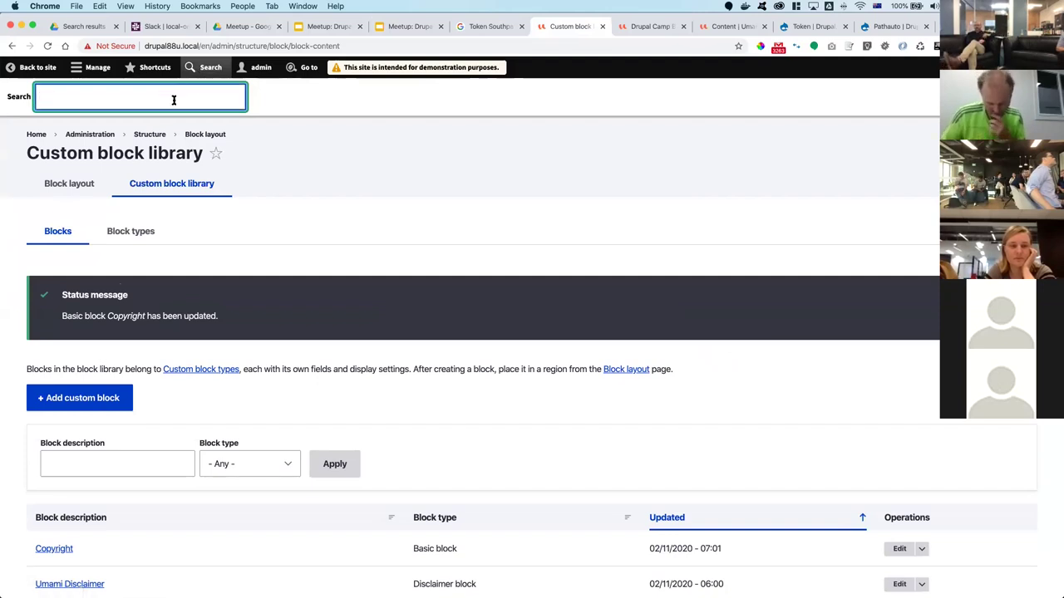
click(295, 68)
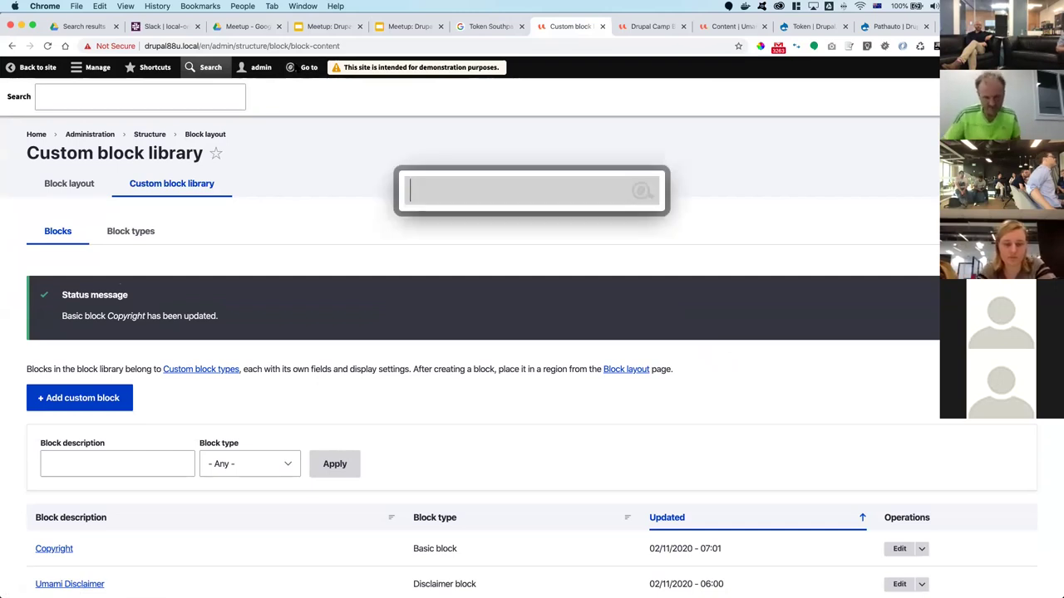
text(Ad,)
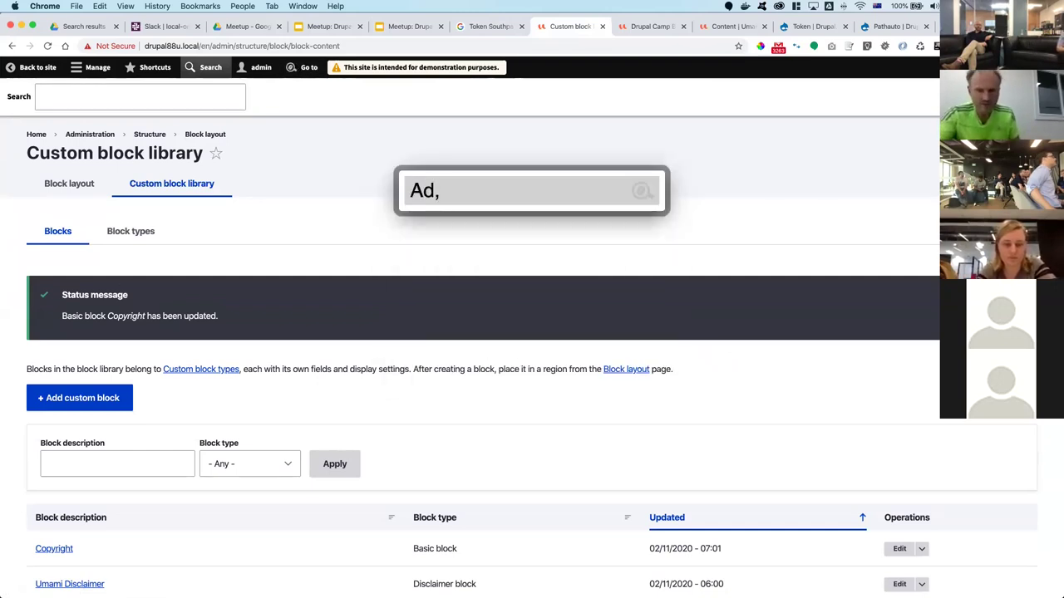
key(Down)
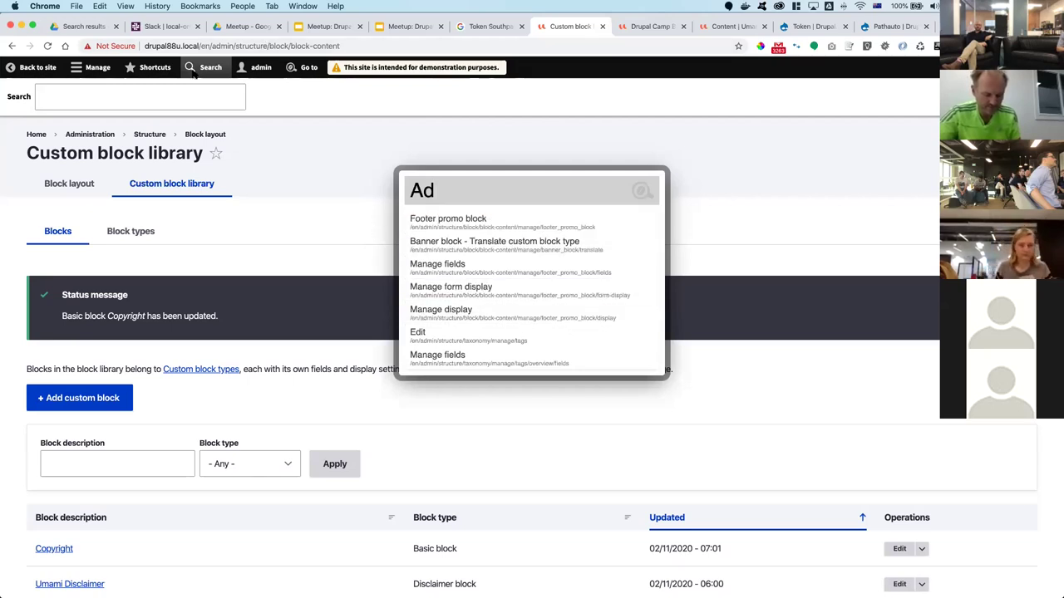
key(Escape)
- Search the admin toolbar for "Admin" and reopen the Go to quick finder for comparison
click(199, 70)
click(204, 68)
click(175, 96)
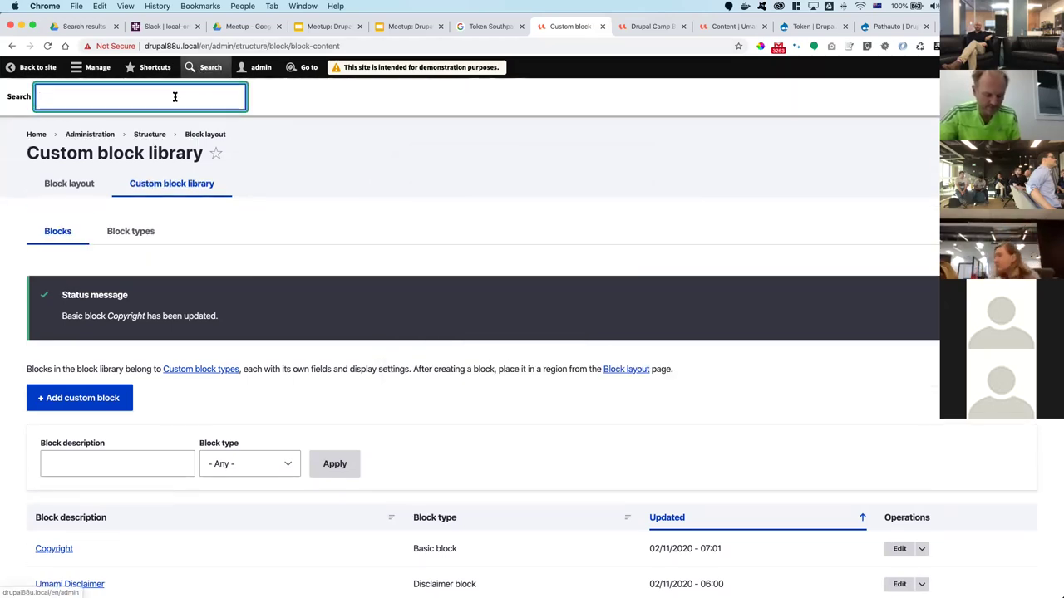
text(Ad)
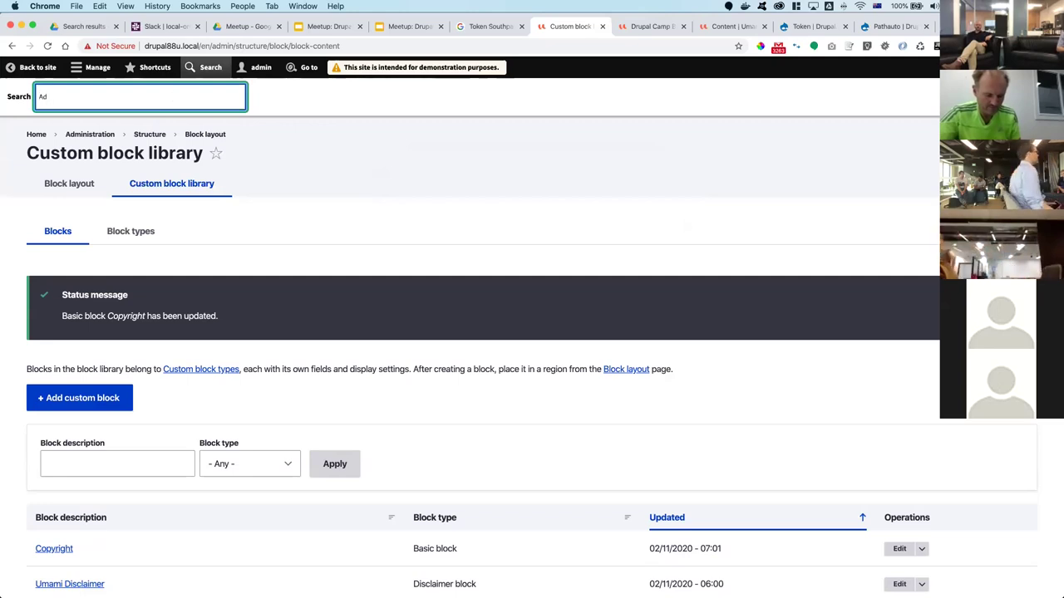
text(min)
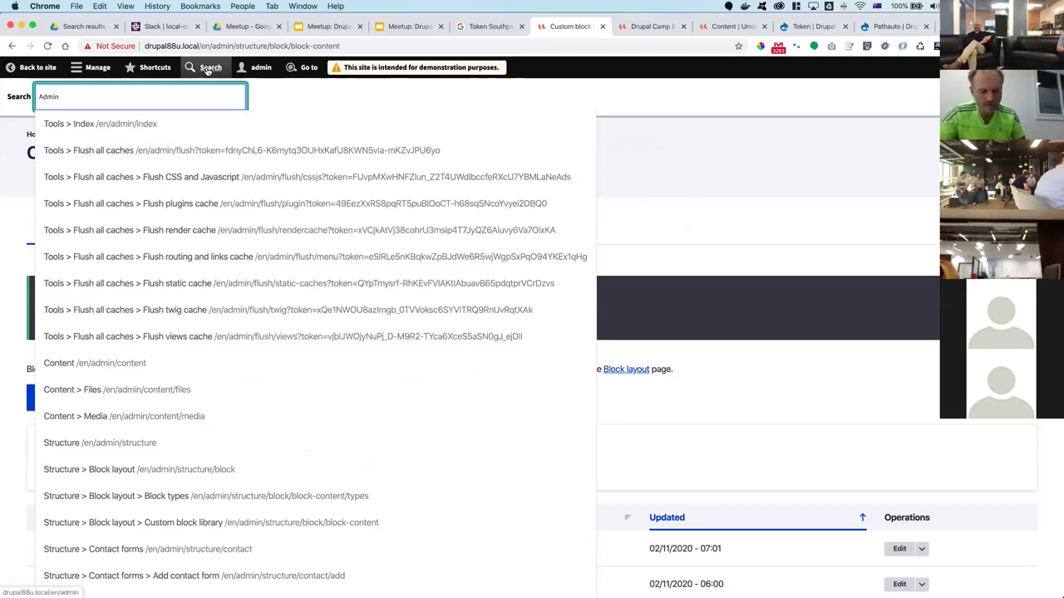
click(304, 68)
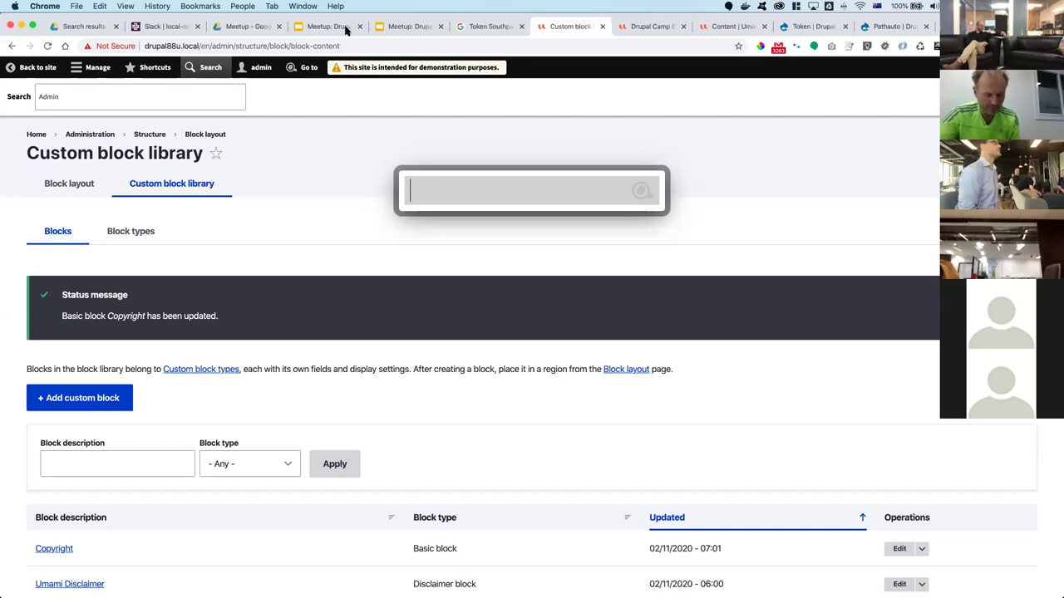
- Open the site's Configuration page from the Content page, bring up the toolbar search and restore the administration menu
click(646, 27)
click(722, 27)
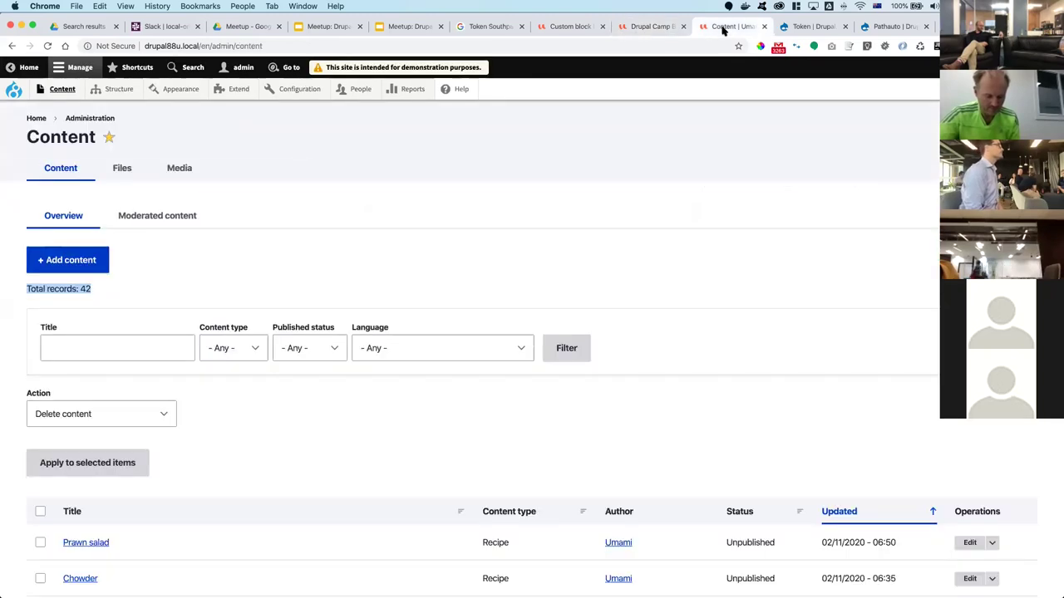
click(296, 93)
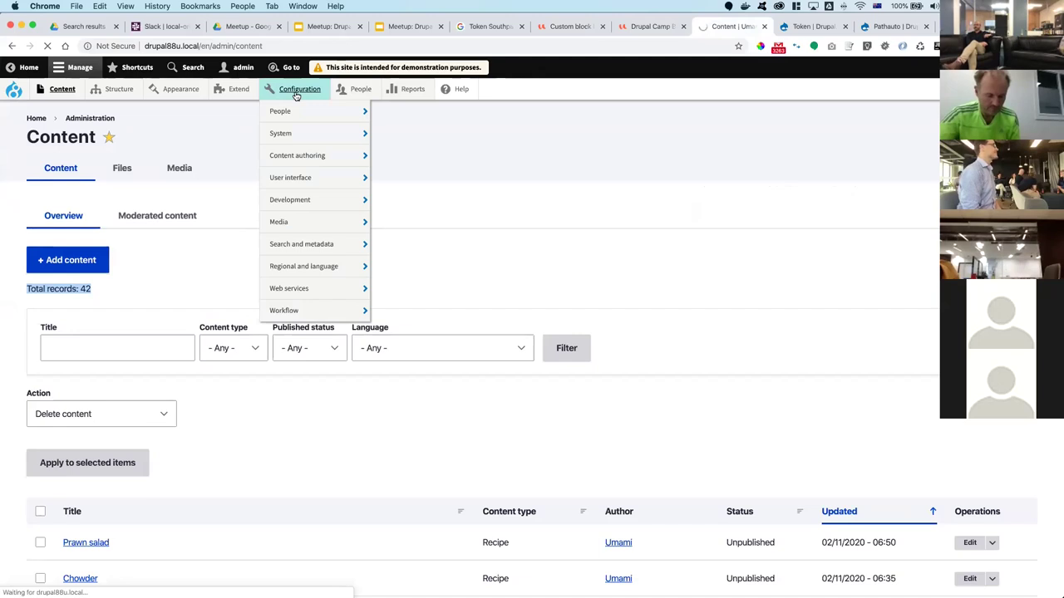
key(alt+a)
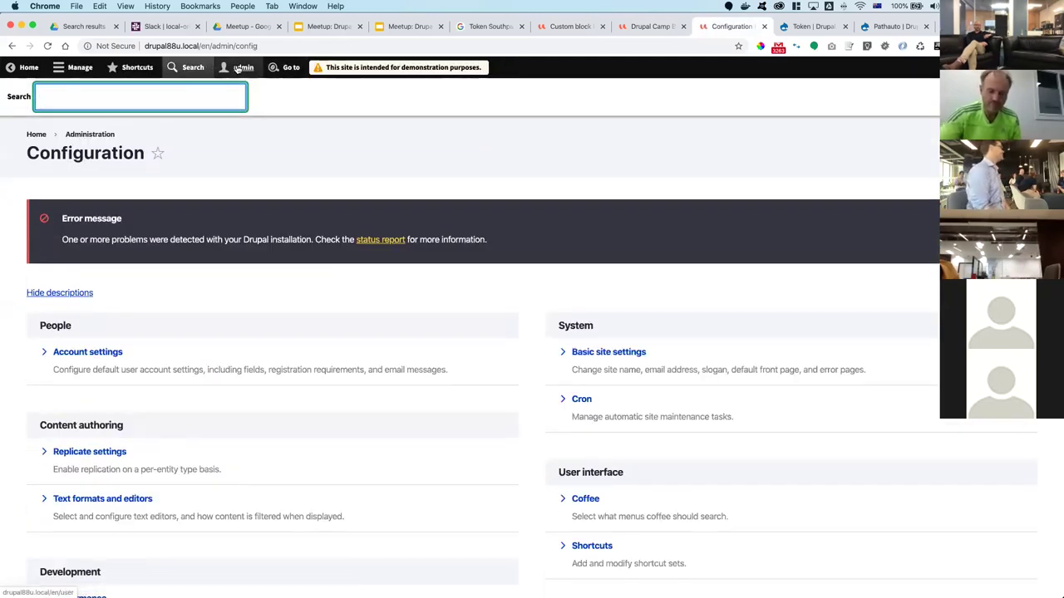
click(61, 72)
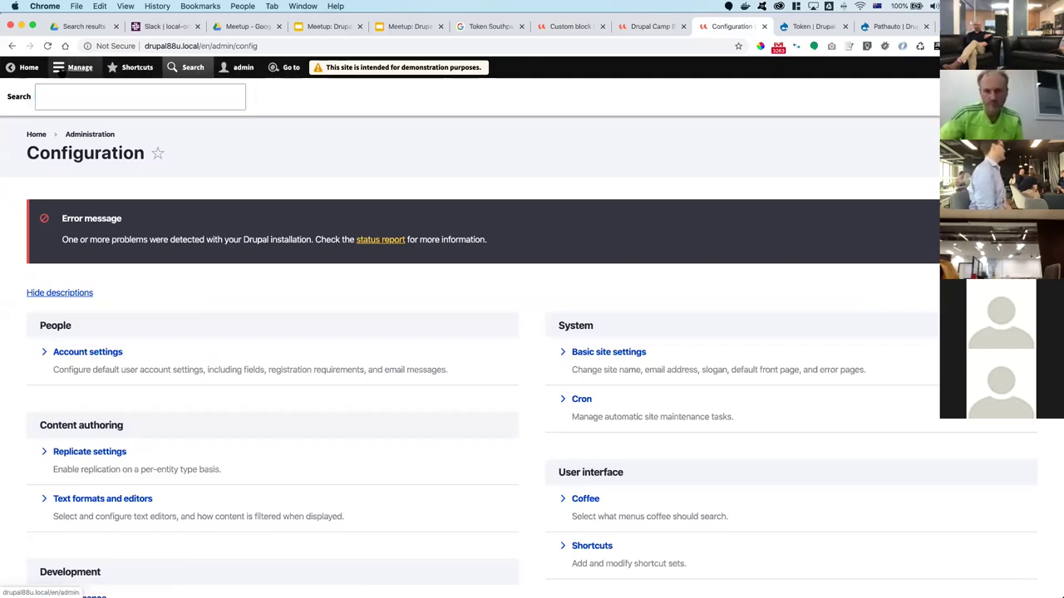
- Filter the site's module list by "token" and open the Token module's help page from its details
click(234, 91)
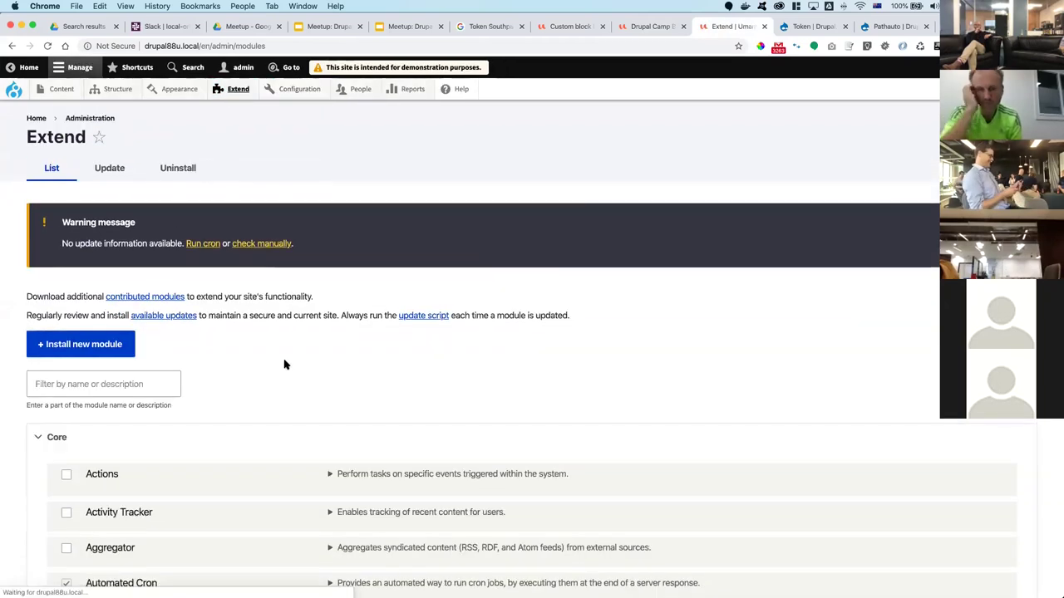
scroll(241, 416, down, 1)
click(133, 353)
text(token)
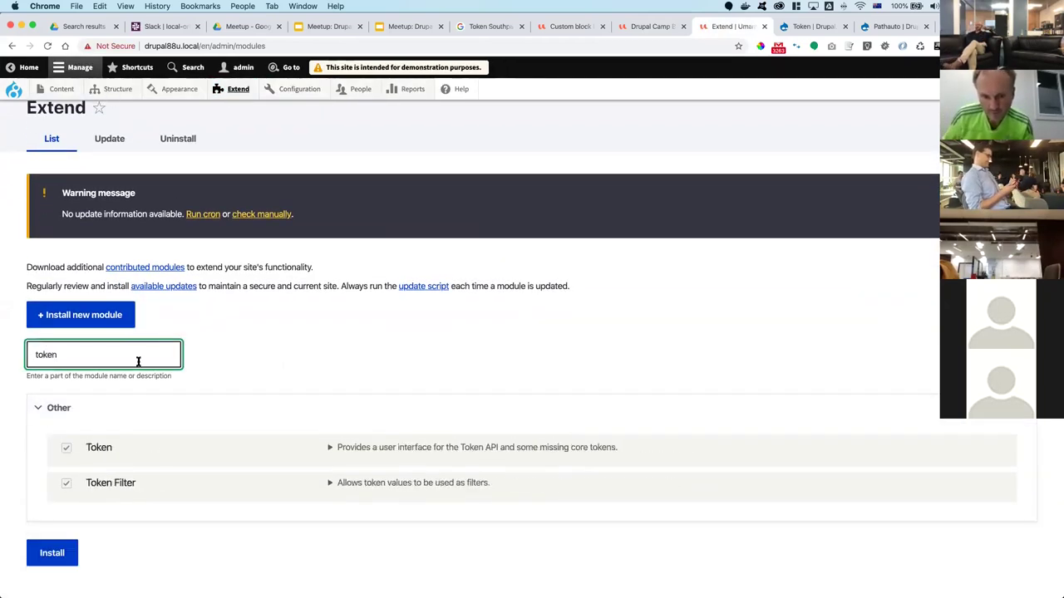
scroll(208, 440, down, 1)
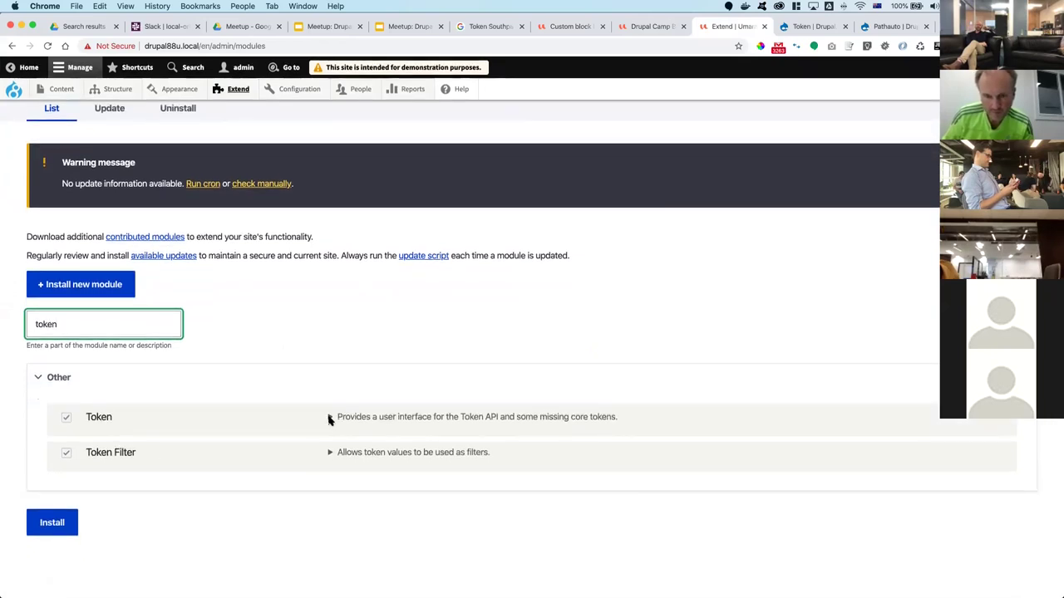
click(330, 418)
click(347, 555)
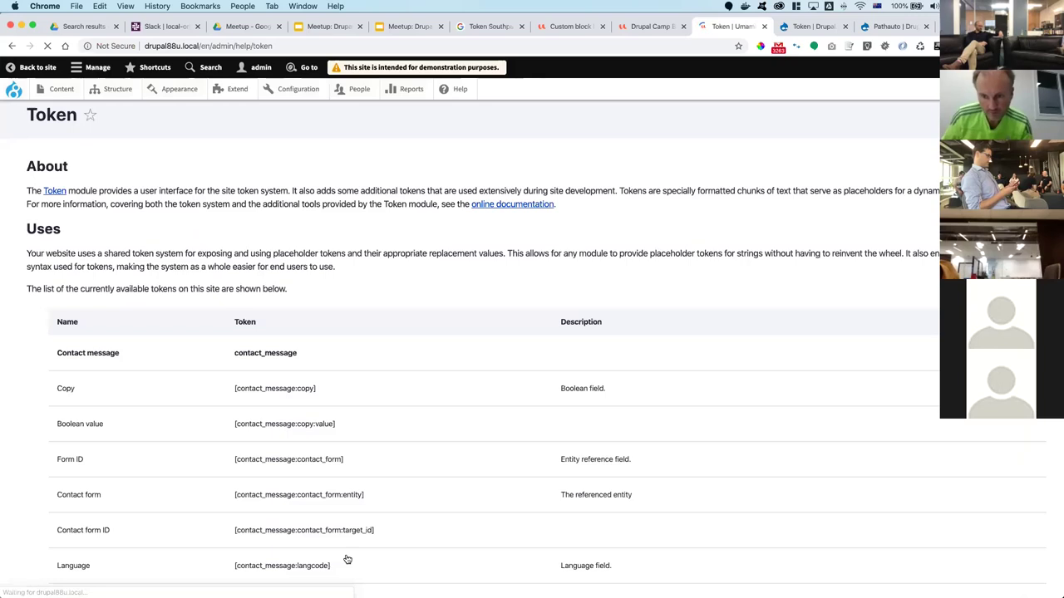
- Expand the Nodes group in the Token help page's list of available tokens and search the page for "langua"
scroll(347, 560, down, 3)
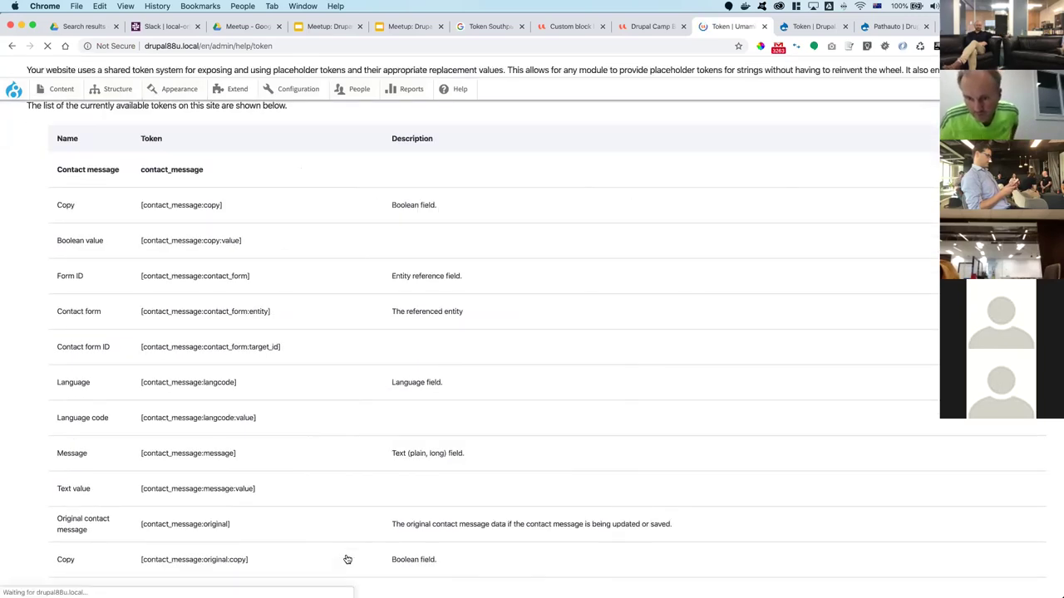
scroll(347, 560, down, 2)
scroll(348, 559, up, 2)
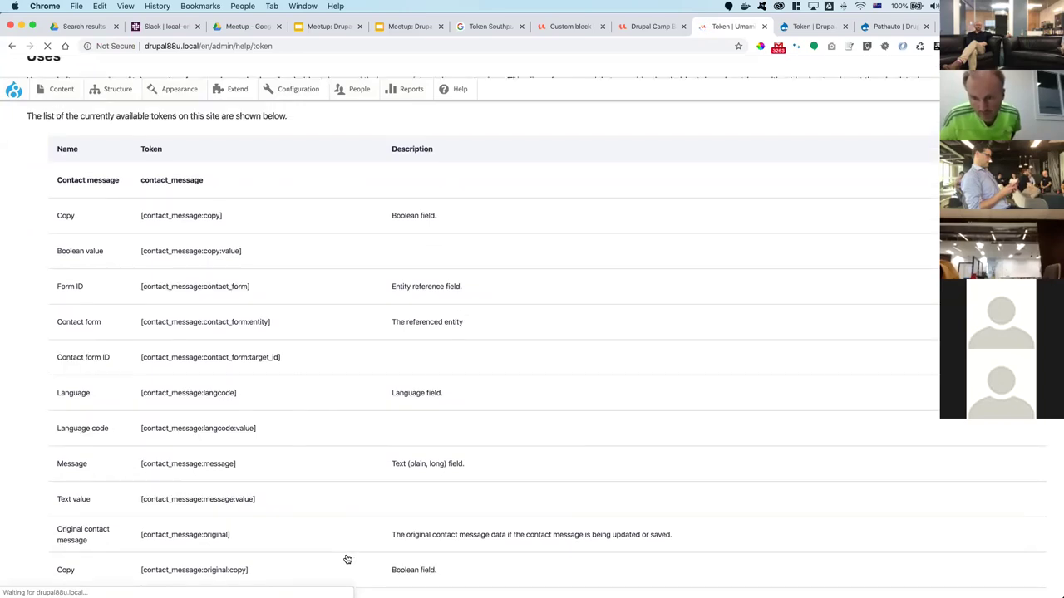
scroll(348, 560, down, 5)
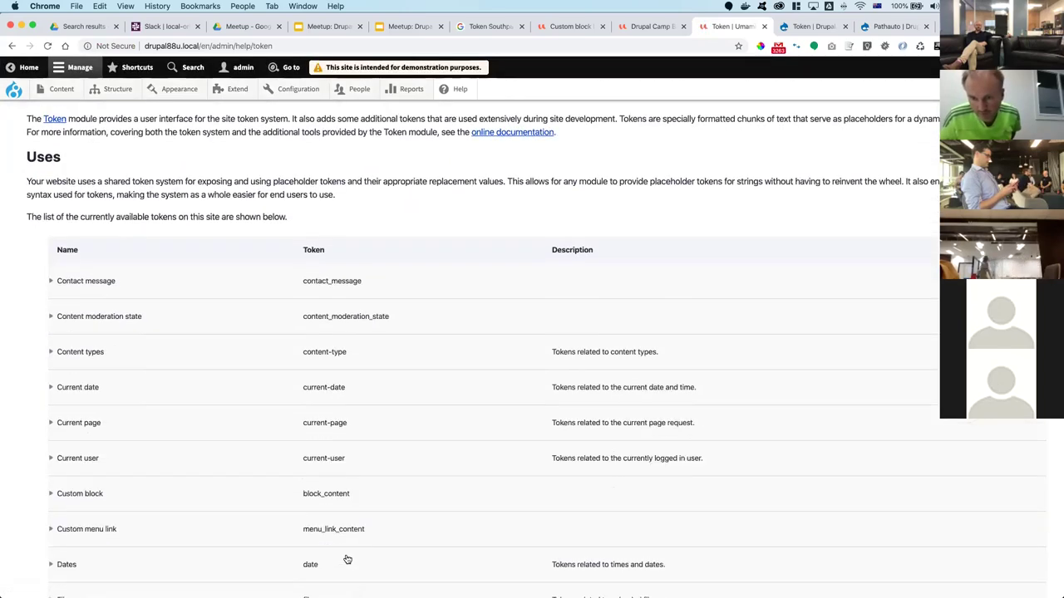
scroll(347, 559, down, 7)
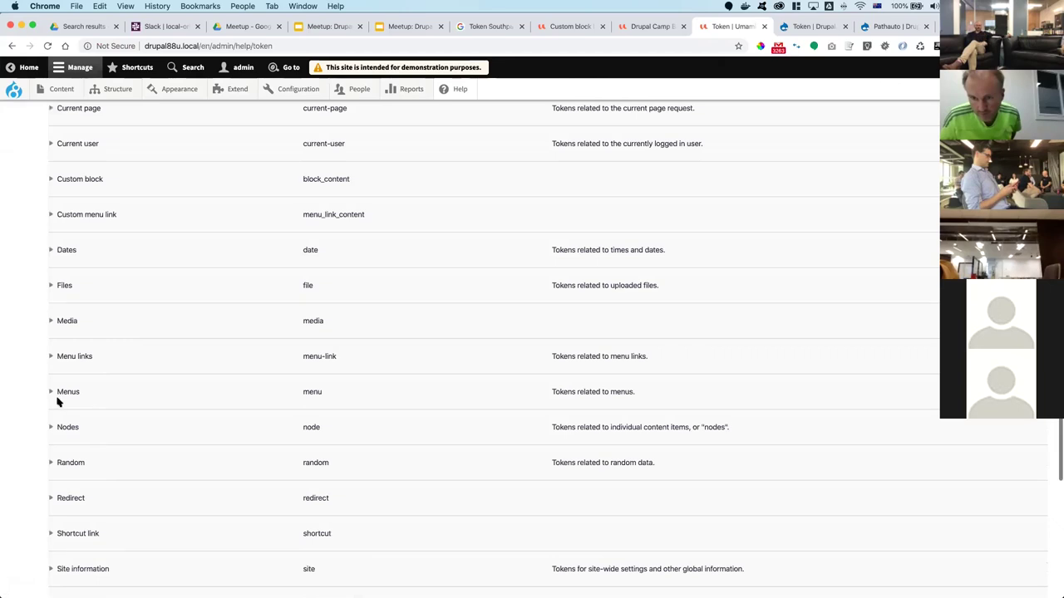
click(52, 429)
scroll(118, 476, down, 3)
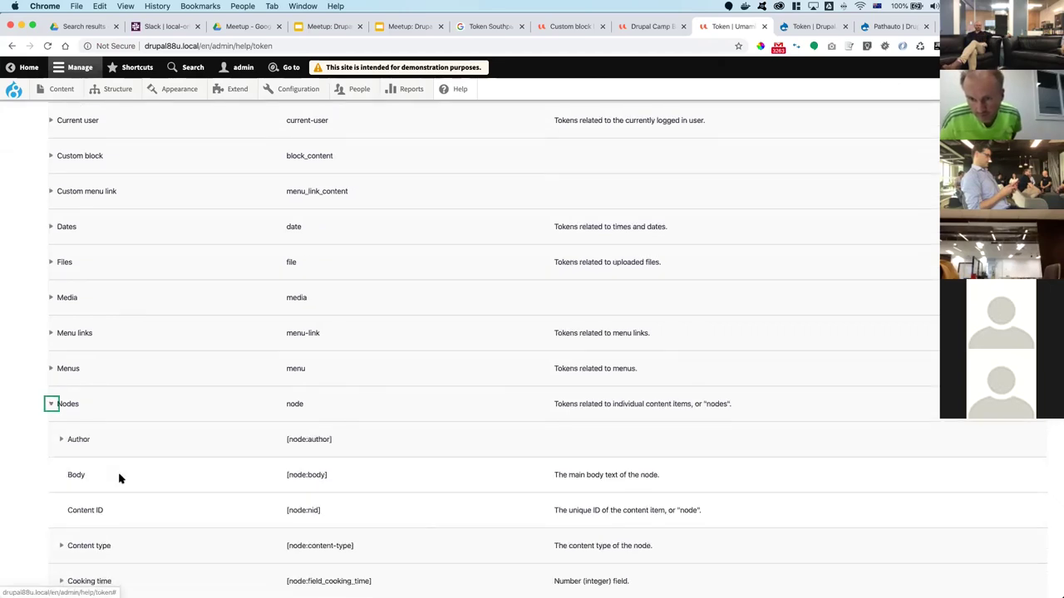
key(super+f)
text(langua)
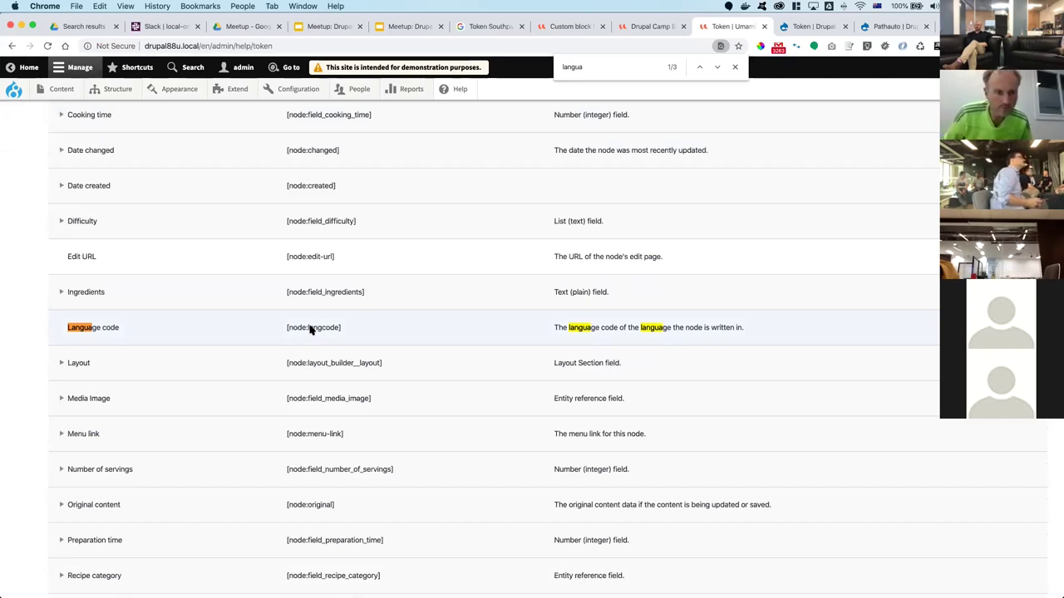
- Open the site's Content page and highlight the title of the recipe "Pasta vegetariana al horno súper fácil" in the list
scroll(311, 329, up, 20)
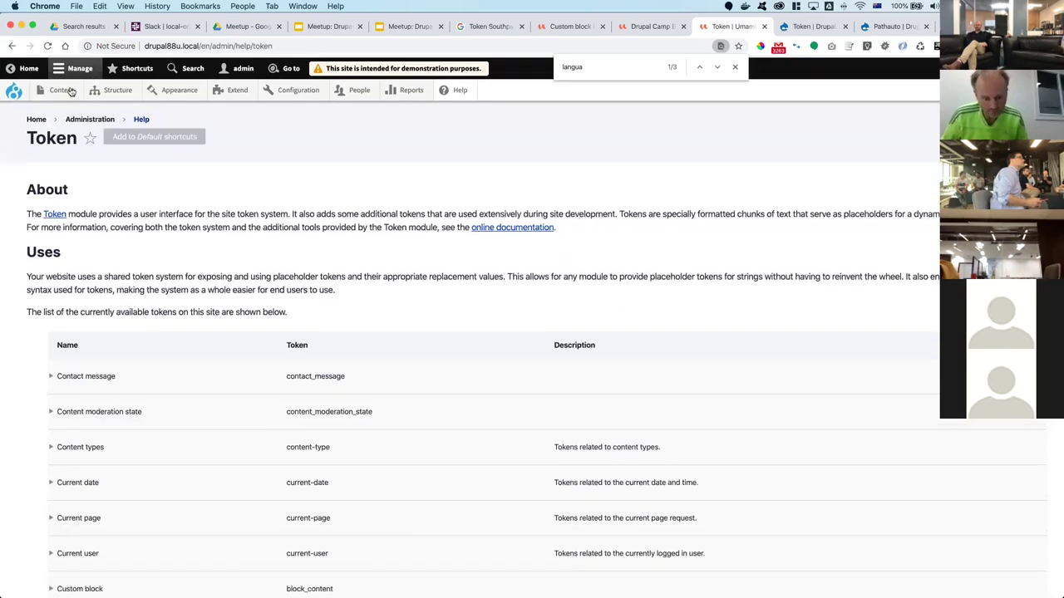
click(69, 91)
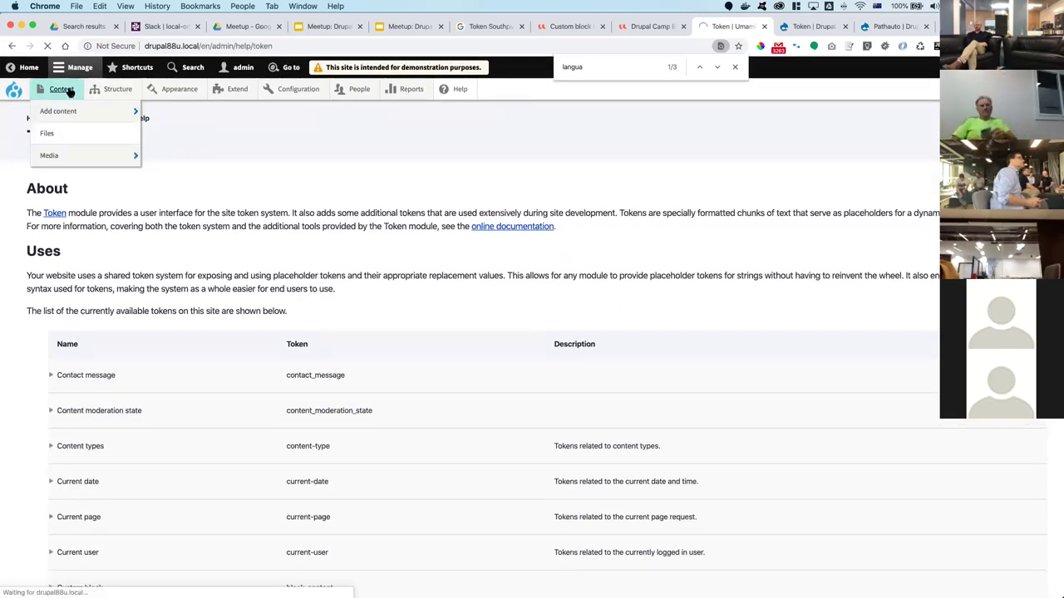
scroll(123, 525, down, 5)
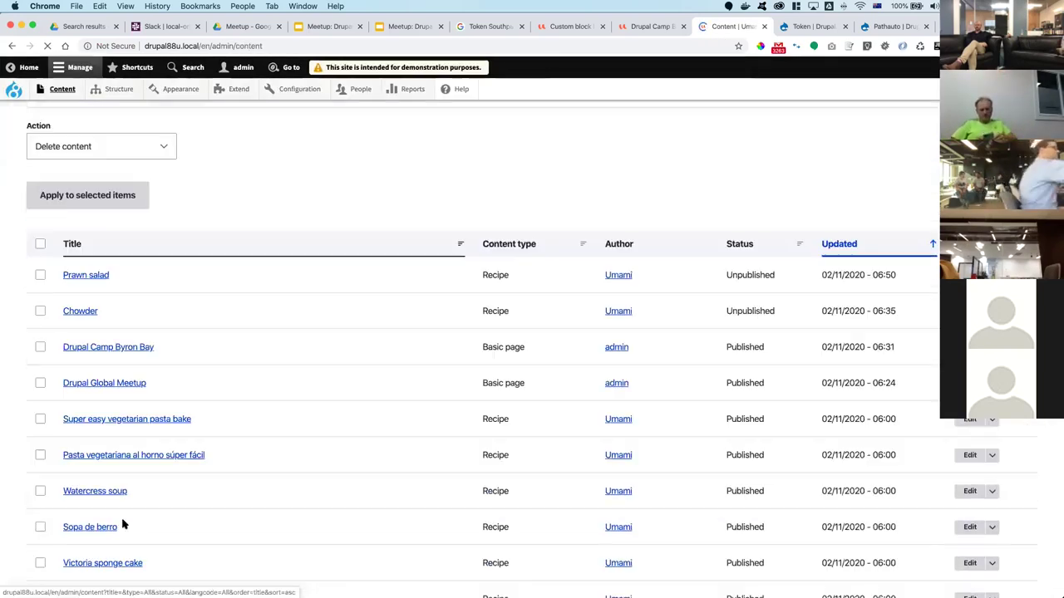
scroll(123, 524, down, 3)
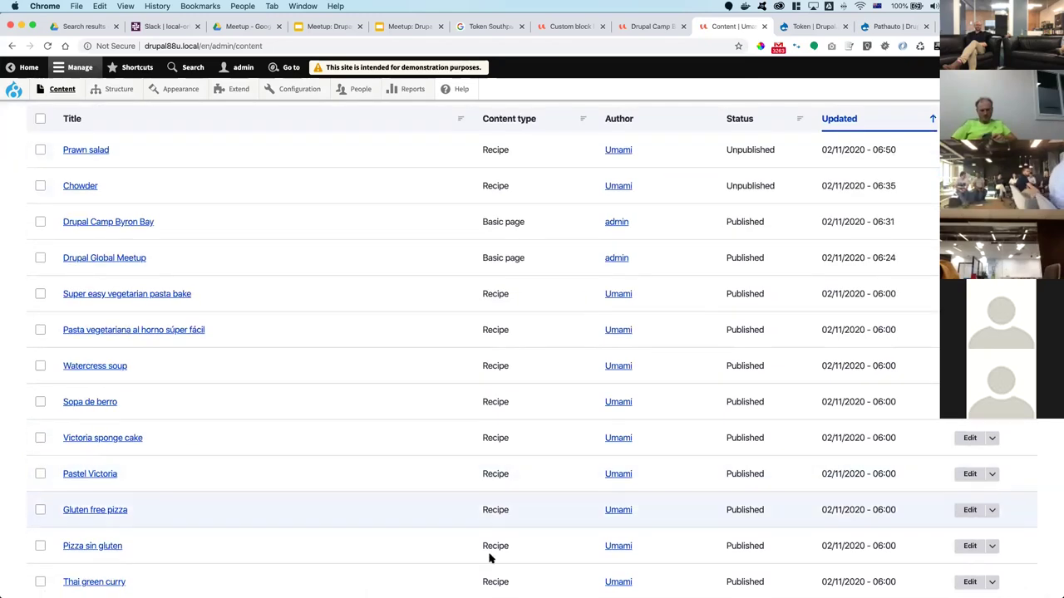
scroll(231, 407, down, 1)
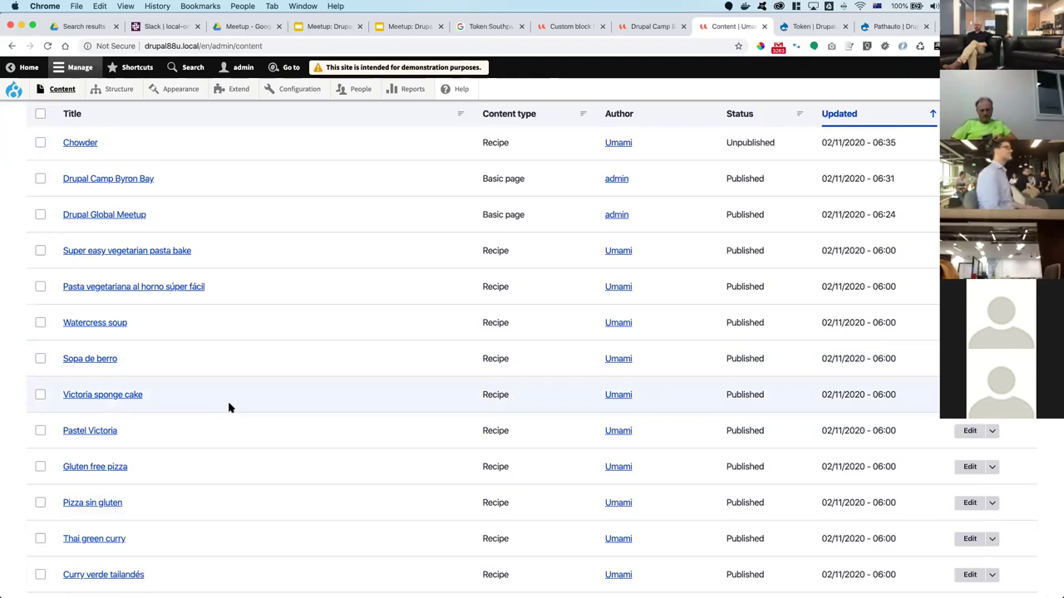
drag(187, 282, 68, 283)
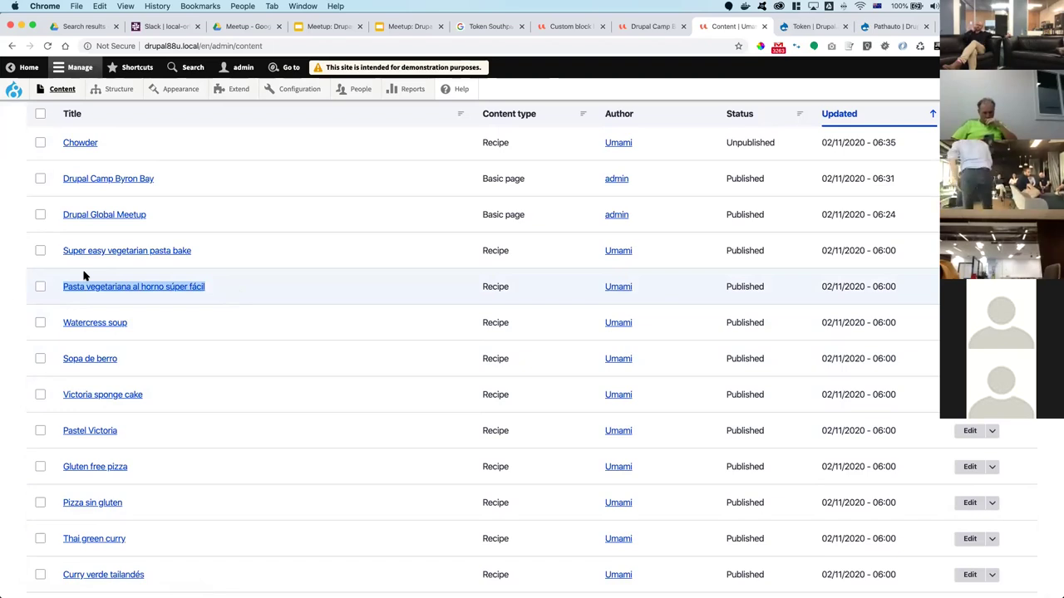
- Switch to the Custom block library, then open the Australia / New Zealand Meetup Content Sharing Session event on Meetup and review its details and attendees
click(640, 34)
click(570, 31)
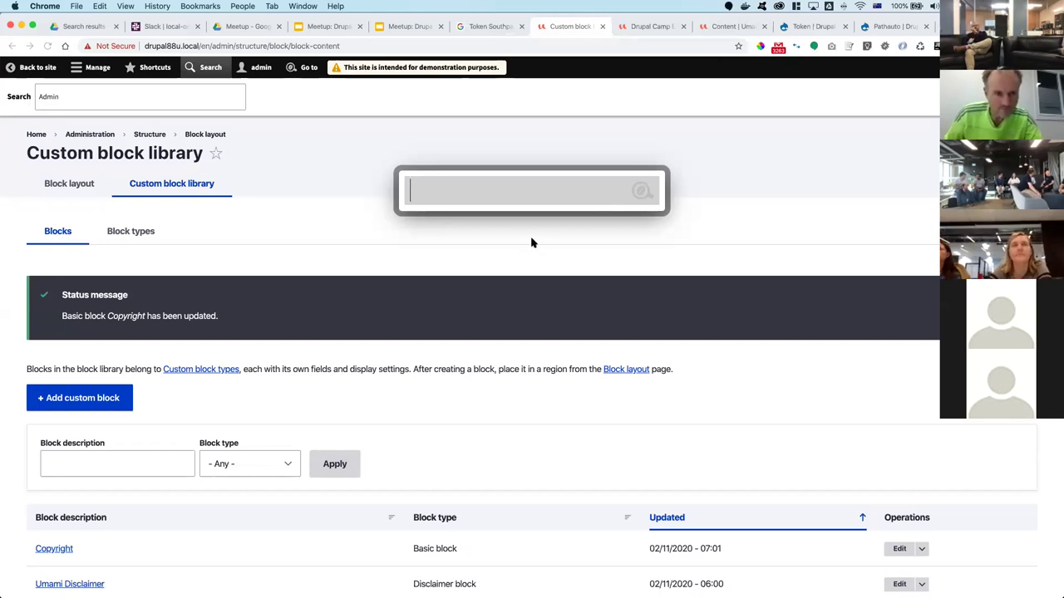
key(Return)
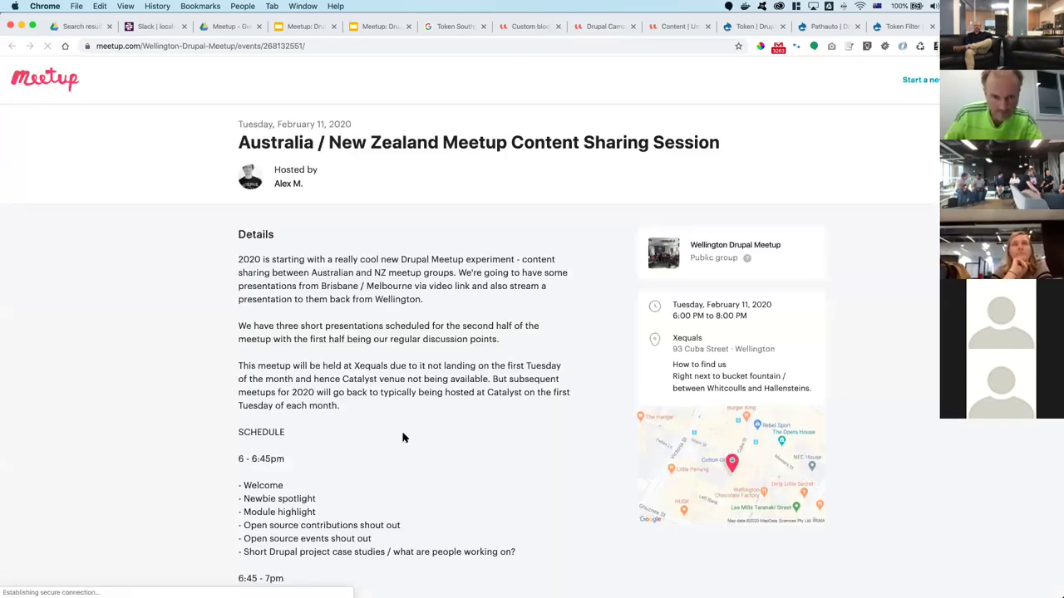
scroll(404, 435, down, 10)
scroll(404, 435, down, 10)
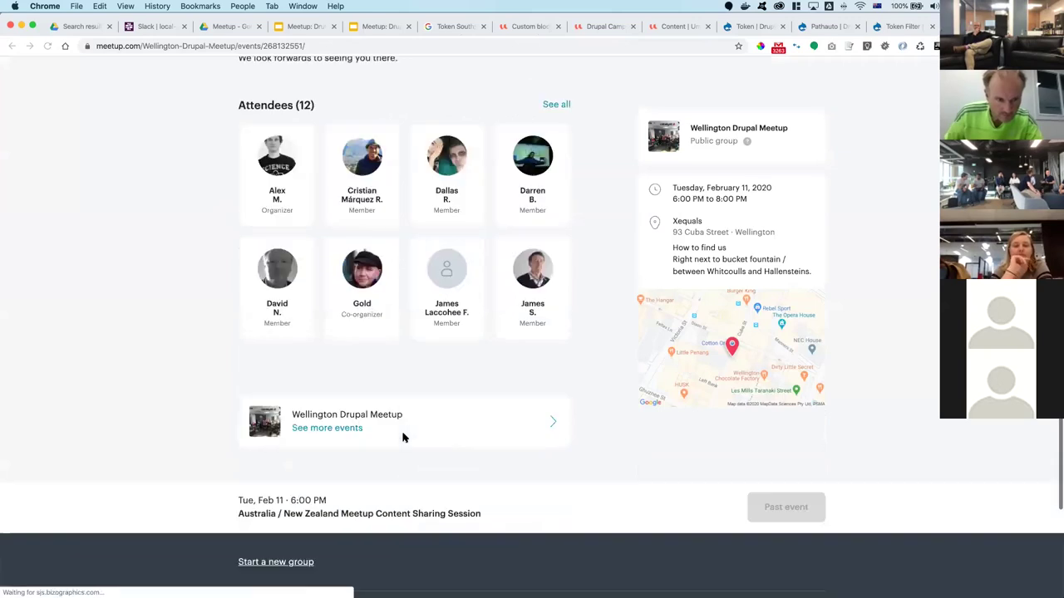
scroll(404, 435, up, 3)
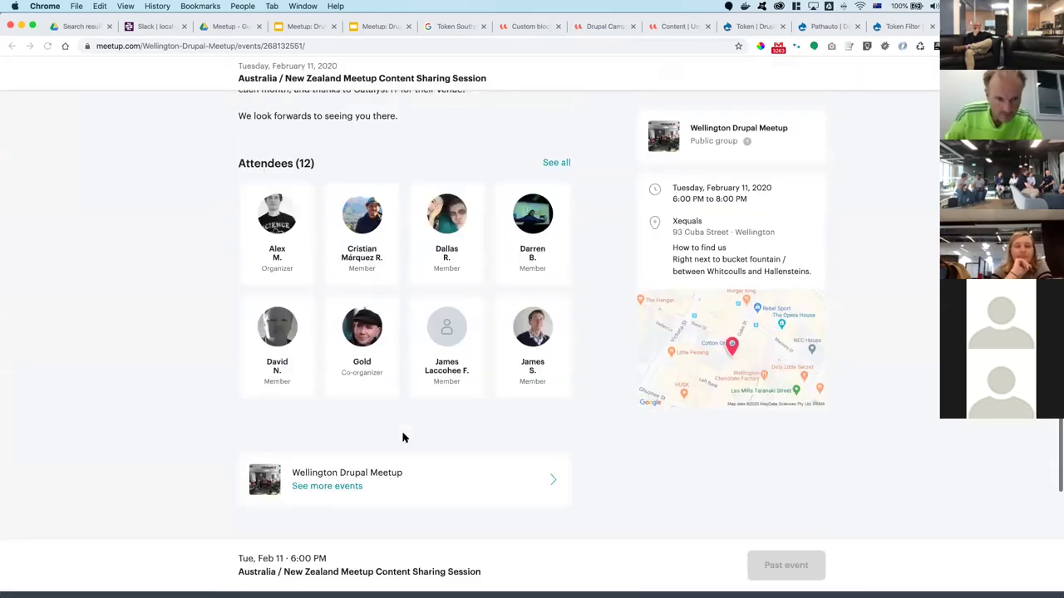
scroll(403, 438, up, 10)
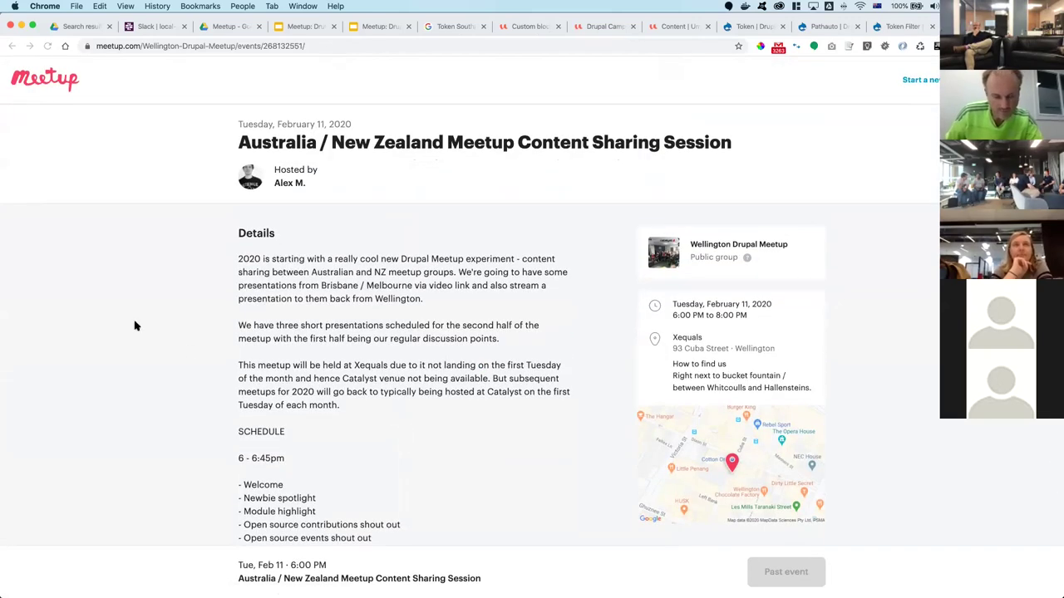